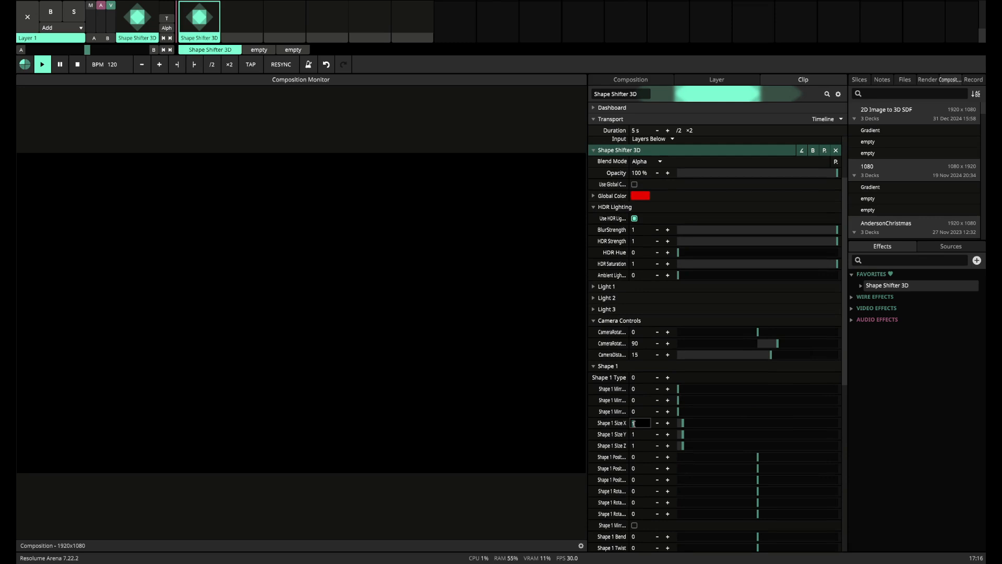
Set Shape 1's X, Y and Z sizes to 7 each to form a large sphere
{"action": "type", "text": "7"}
{"action": "key", "text": "Return"}
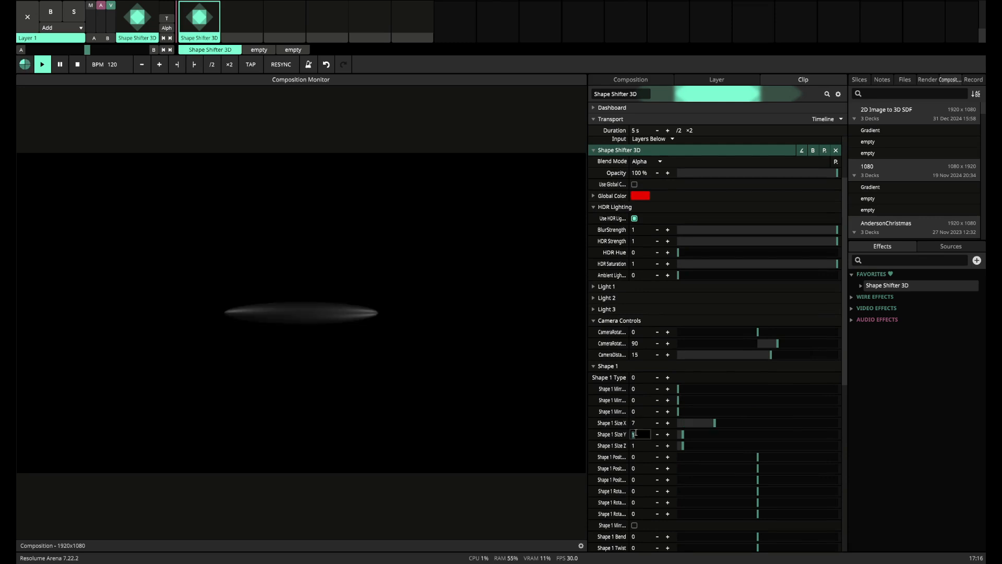
{"action": "type", "text": "7"}
{"action": "key", "text": "Return"}
{"action": "double_click", "coordinate": [635, 445]}
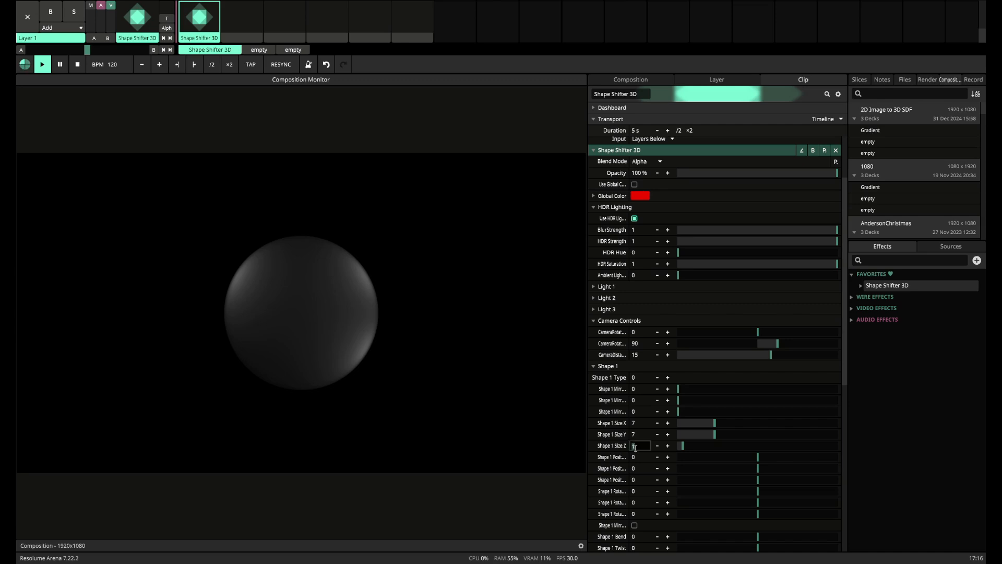
{"action": "type", "text": "7"}
{"action": "key", "text": "Return"}
Set Shape 1's metallic value to 0 and give it a pale peach color
{"action": "scroll", "coordinate": [636, 451], "scroll_direction": "down", "scroll_amount": 8}
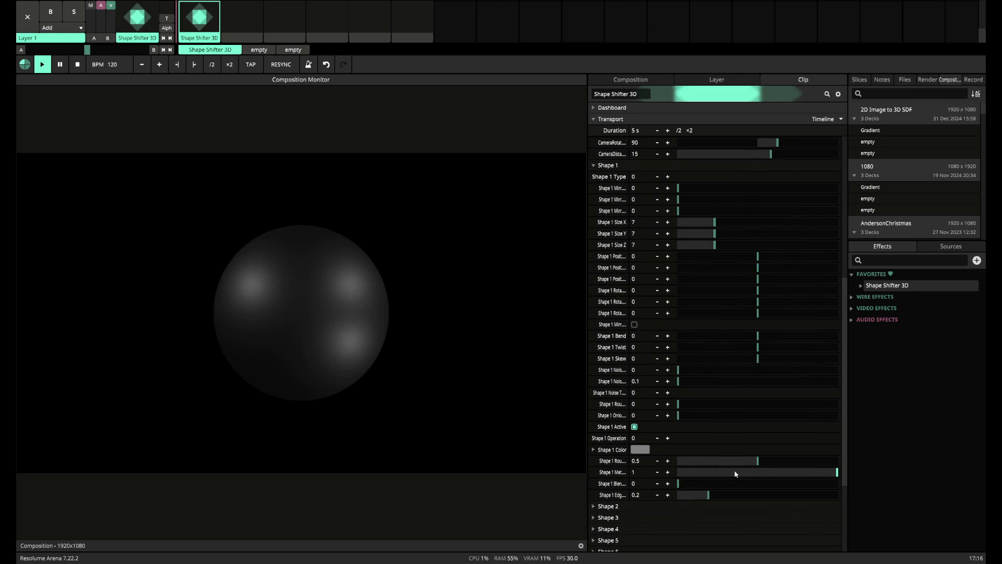
{"action": "left_click_drag", "start_coordinate": [836, 473], "coordinate": [654, 473]}
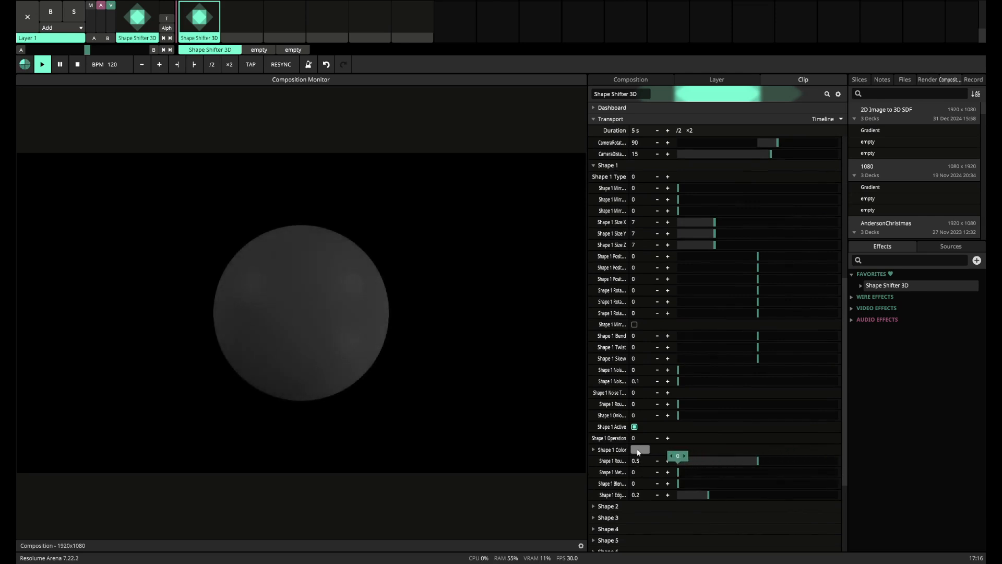
{"action": "left_click", "coordinate": [638, 452]}
{"action": "left_click", "coordinate": [654, 461]}
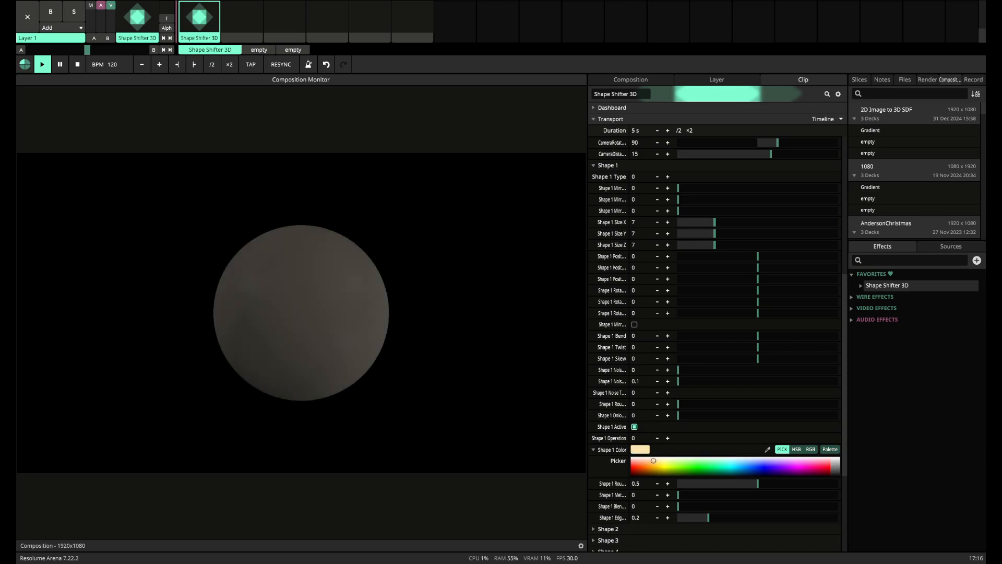
{"action": "left_click_drag", "start_coordinate": [654, 460], "coordinate": [648, 460]}
{"action": "scroll", "coordinate": [627, 491], "scroll_direction": "down", "scroll_amount": 3}
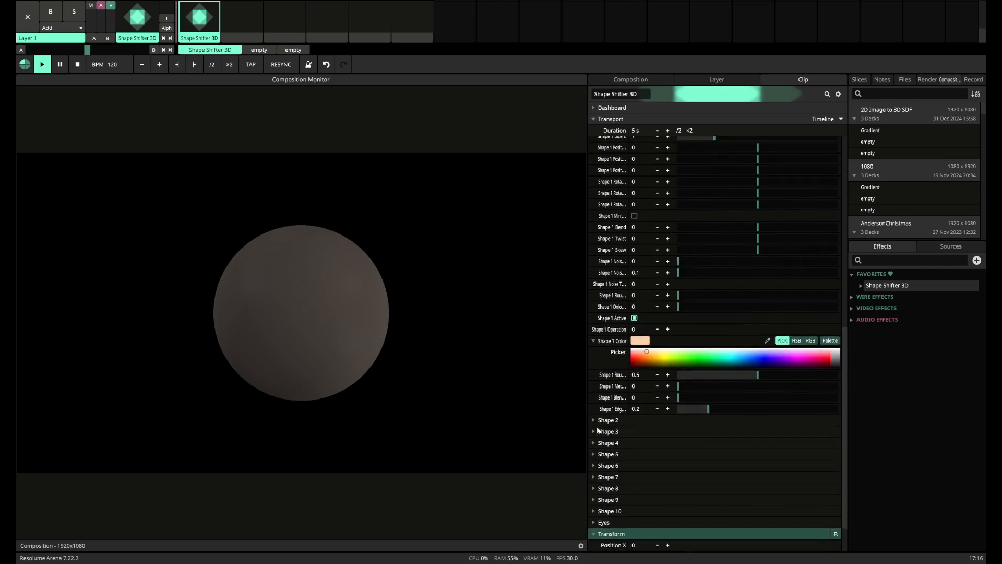
Activate Shape 2 and move it forward to a Z position of 4.8
{"action": "scroll", "coordinate": [598, 430], "scroll_direction": "up", "scroll_amount": 10}
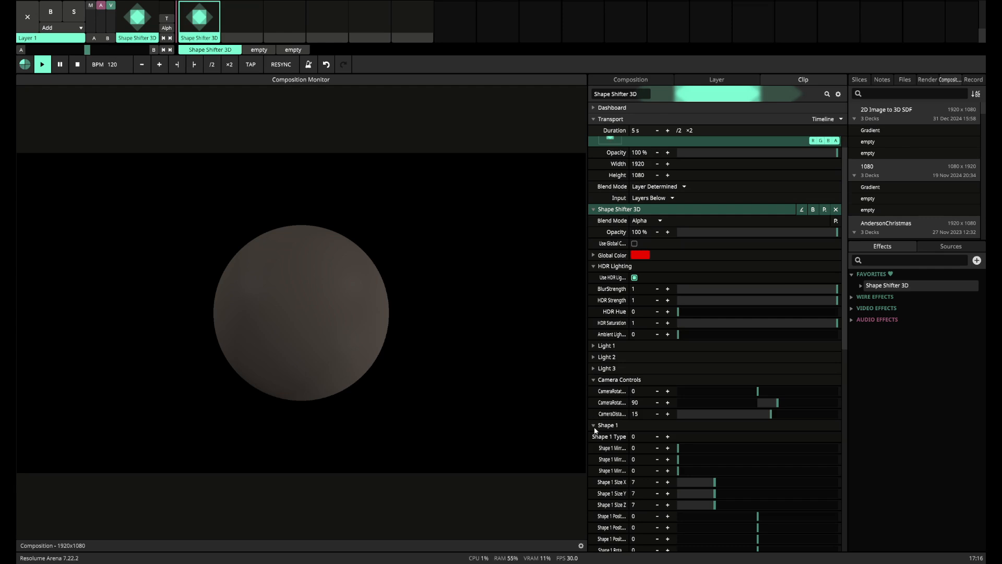
{"action": "left_click", "coordinate": [594, 426]}
{"action": "scroll", "coordinate": [592, 420], "scroll_direction": "down", "scroll_amount": 1}
{"action": "left_click", "coordinate": [592, 421]}
{"action": "scroll", "coordinate": [592, 420], "scroll_direction": "down", "scroll_amount": 6}
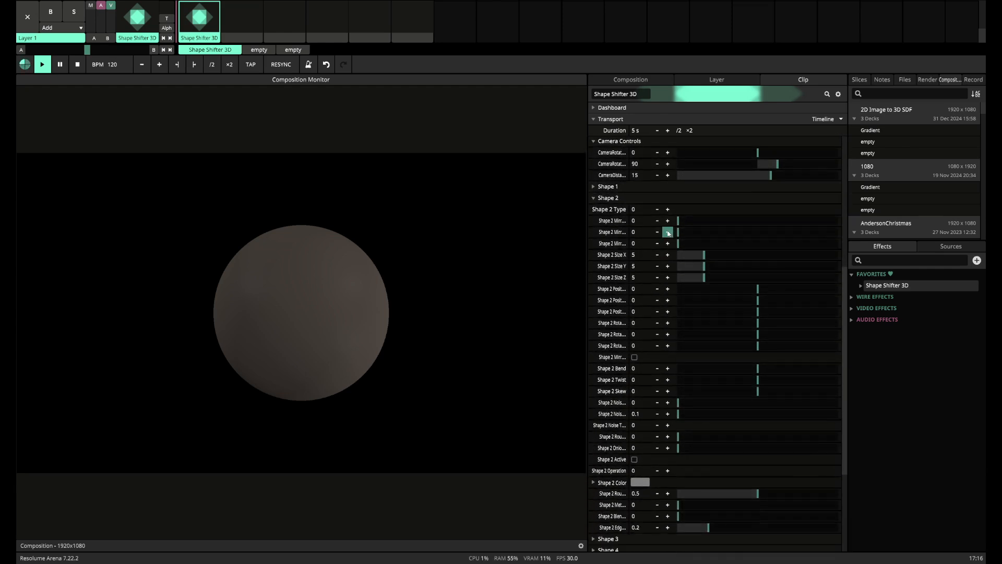
{"action": "left_click", "coordinate": [635, 459]}
{"action": "left_click_drag", "start_coordinate": [668, 313], "coordinate": [679, 316]}
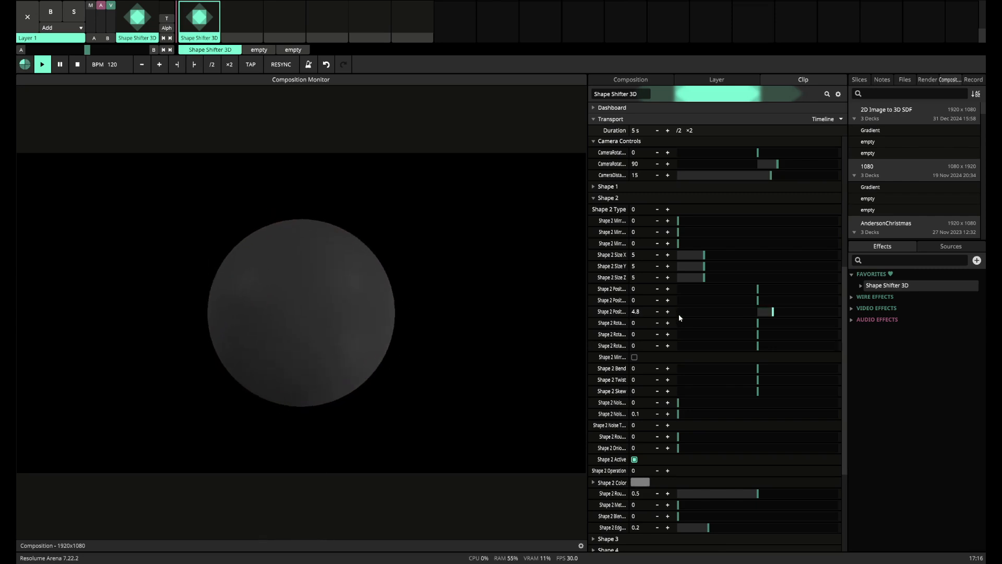
Set Shape 2's X, Y and Z sizes to 1.5 each
{"action": "left_click", "coordinate": [637, 254]}
{"action": "type", "text": "1.5"}
{"action": "key", "text": "Return"}
{"action": "left_click", "coordinate": [634, 267]}
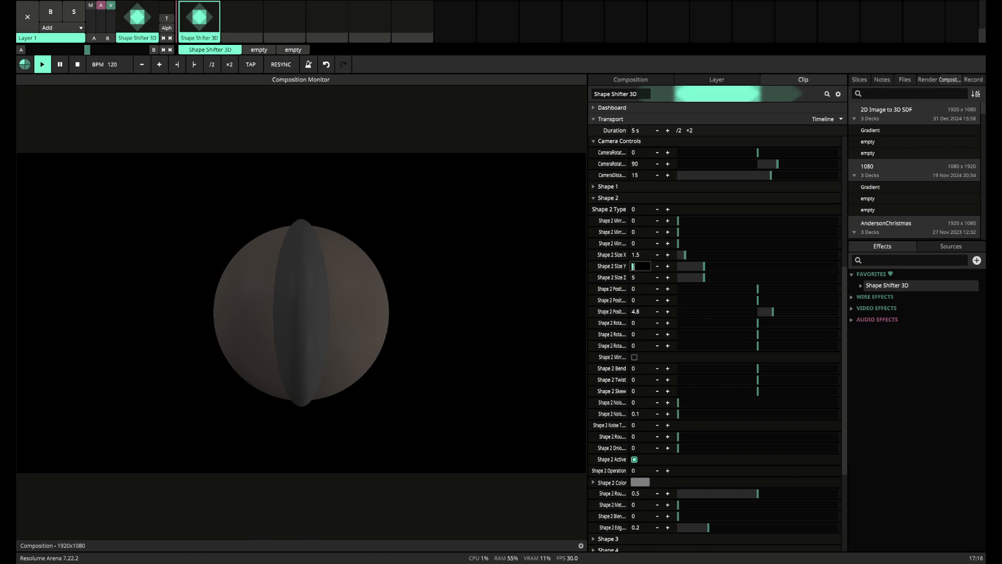
{"action": "type", "text": "1.5"}
{"action": "key", "text": "Return"}
{"action": "left_click", "coordinate": [634, 276]}
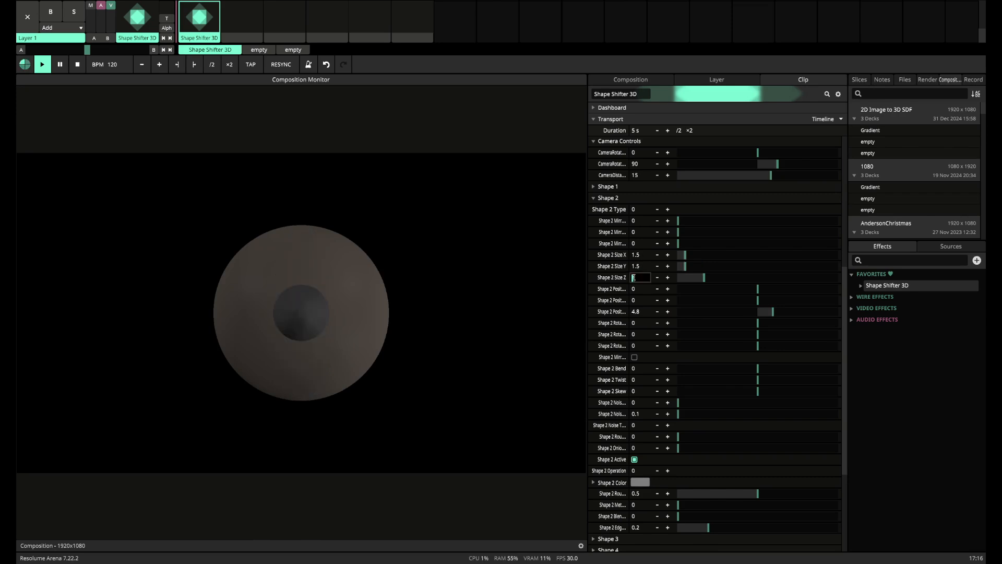
{"action": "type", "text": "1.5"}
{"action": "key", "text": "Return"}
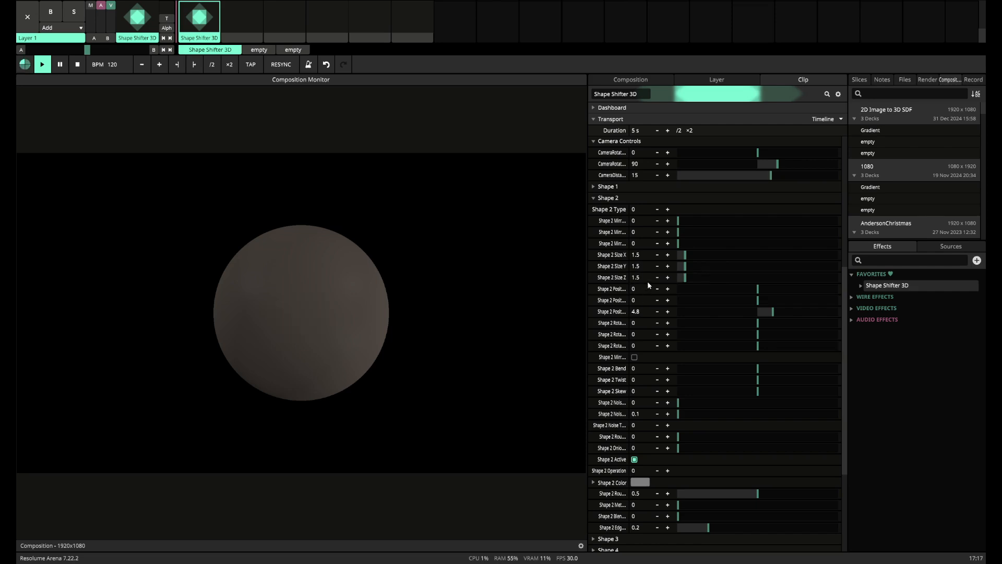
Move Shape 2 further forward by setting its Z position to 6.4
{"action": "left_click", "coordinate": [667, 311]}
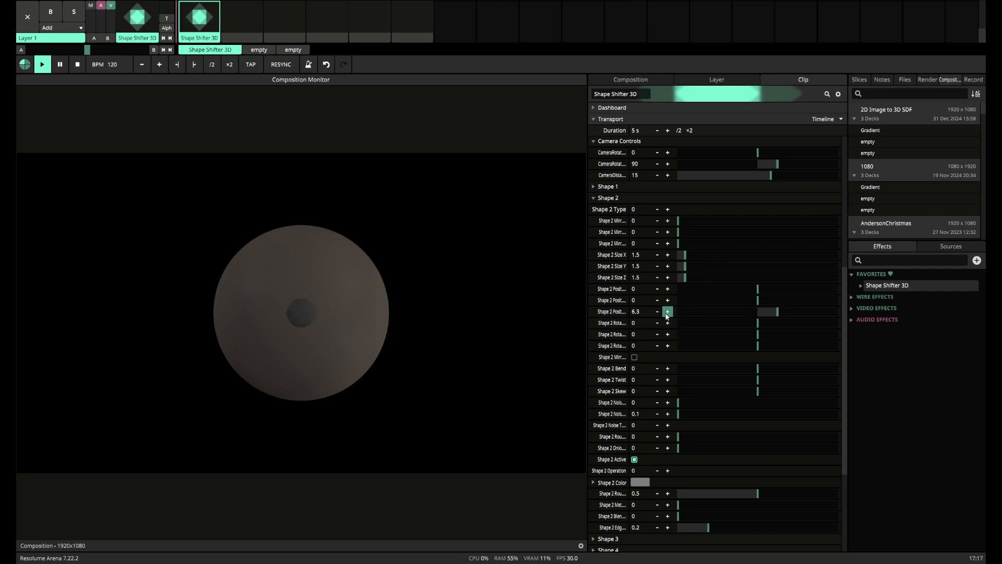
{"action": "left_click", "coordinate": [657, 312]}
{"action": "left_click", "coordinate": [639, 313]}
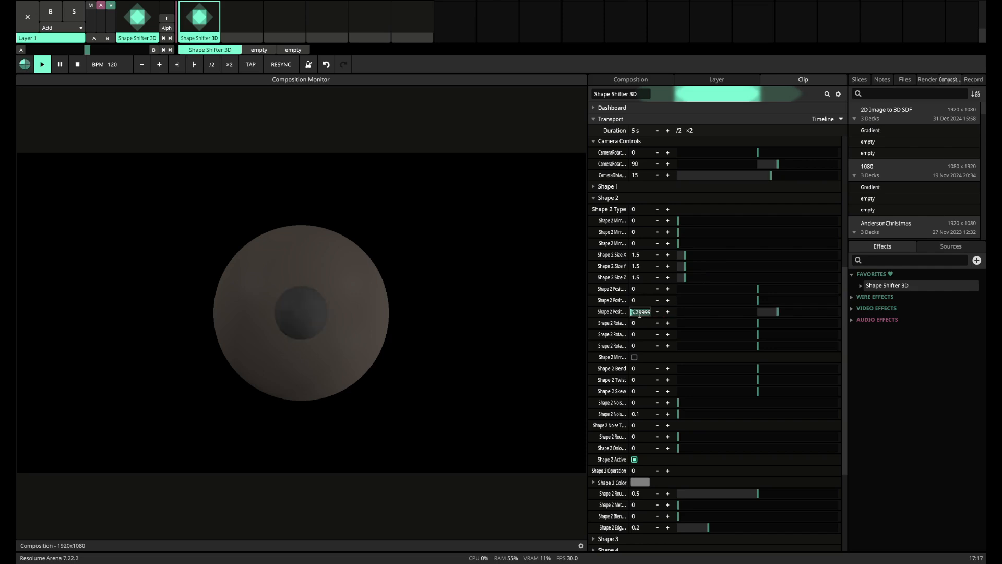
{"action": "type", "text": "6.4"}
{"action": "key", "text": "Return"}
Mirror Shape 2 along X with a value of 1.8 to make two separate eye spheres
{"action": "left_click", "coordinate": [668, 221]}
{"action": "left_click", "coordinate": [668, 221]}
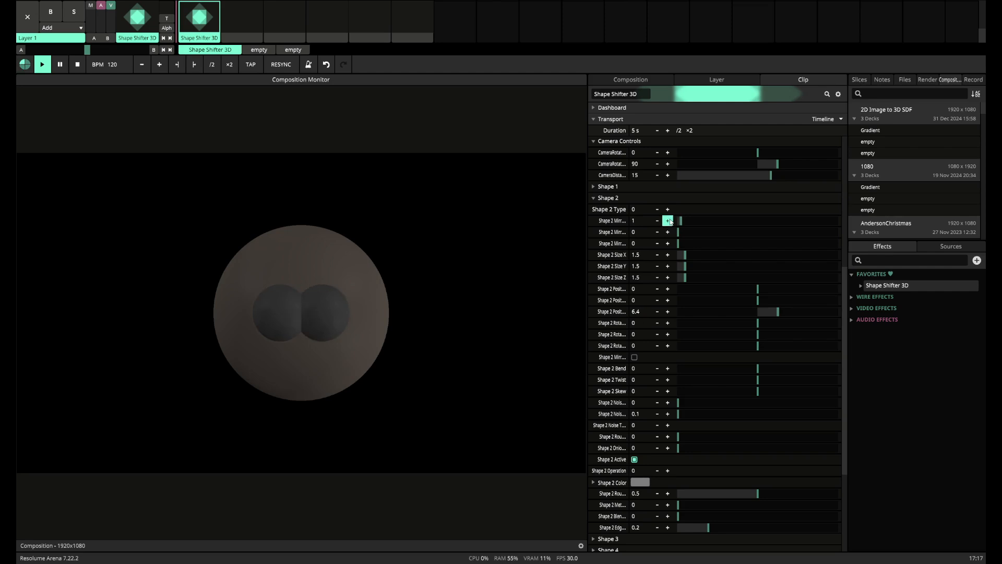
{"action": "left_click", "coordinate": [668, 221]}
{"action": "left_click", "coordinate": [668, 221]}
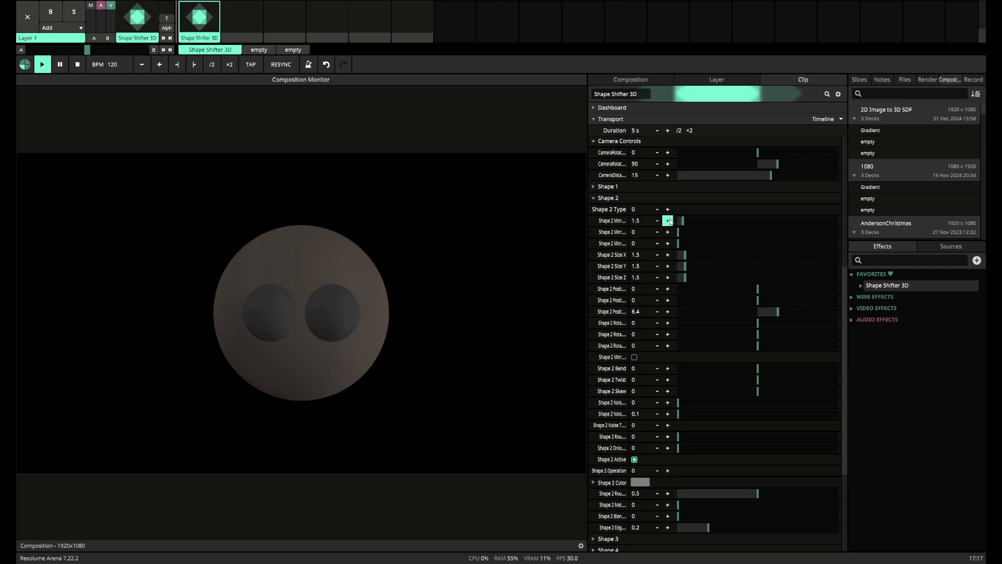
{"action": "left_click", "coordinate": [657, 220]}
{"action": "double_click", "coordinate": [641, 221]}
{"action": "type", "text": "1.8"}
{"action": "key", "text": "Return"}
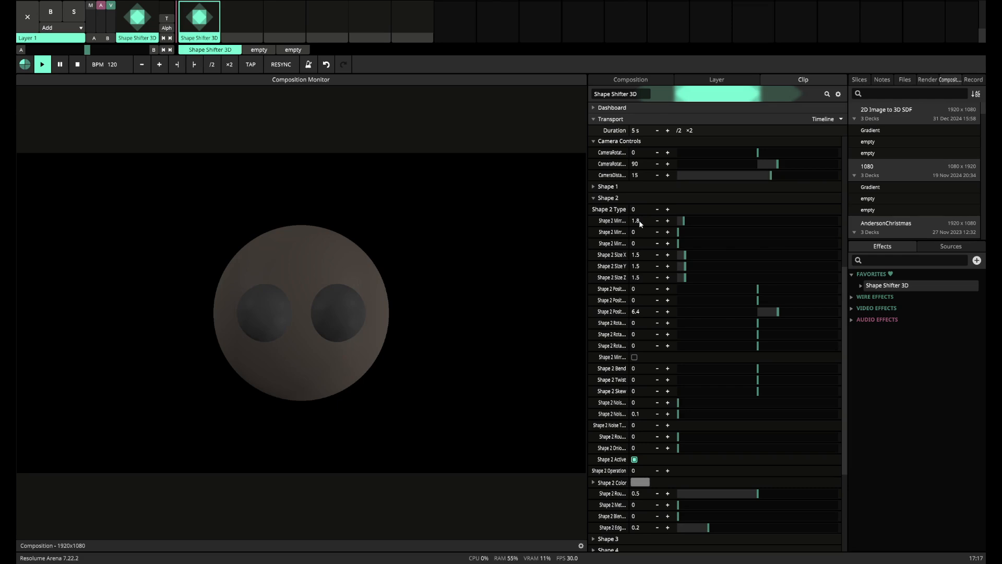
Sample Shape 1's peach color with the eyedropper and apply it to Shape 2
{"action": "scroll", "coordinate": [625, 327], "scroll_direction": "up", "scroll_amount": 5}
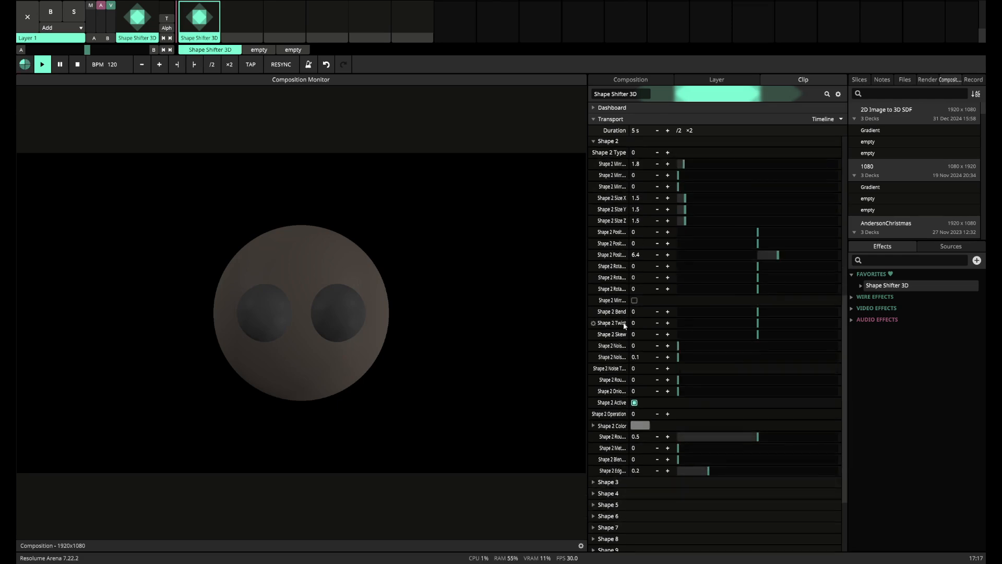
{"action": "scroll", "coordinate": [624, 343], "scroll_direction": "down", "scroll_amount": 5}
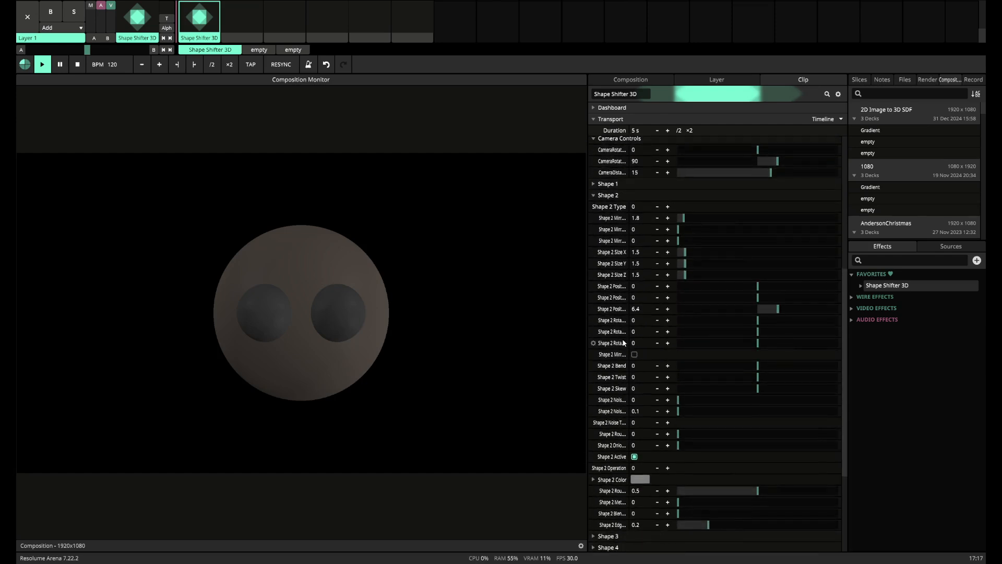
{"action": "left_click", "coordinate": [594, 197]}
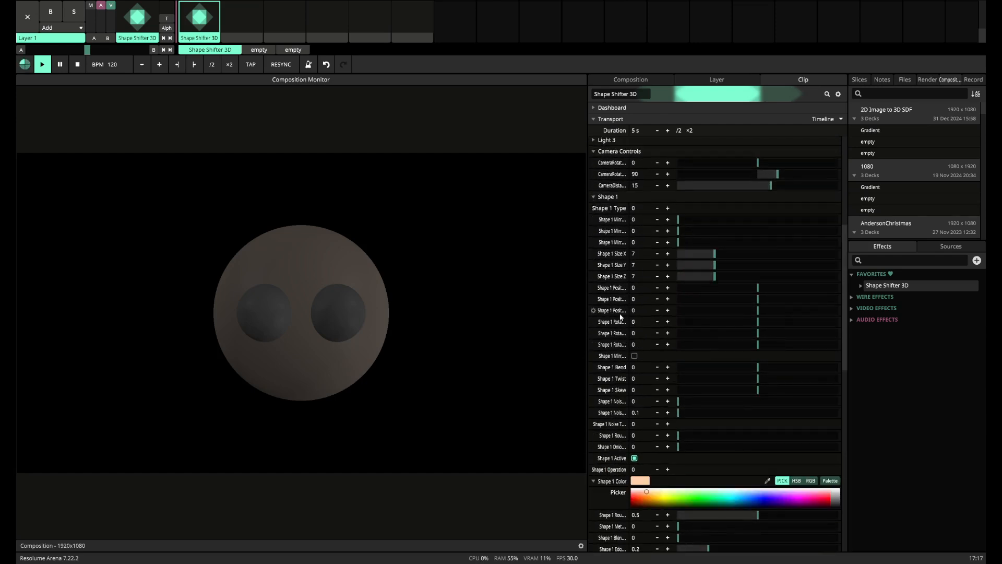
{"action": "scroll", "coordinate": [621, 317], "scroll_direction": "down", "scroll_amount": 15}
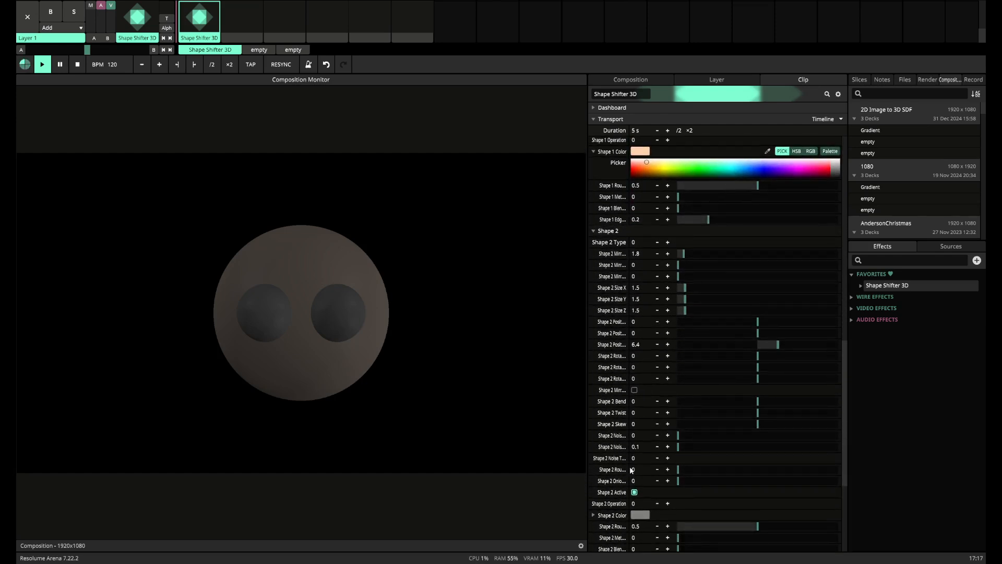
{"action": "left_click", "coordinate": [642, 515]}
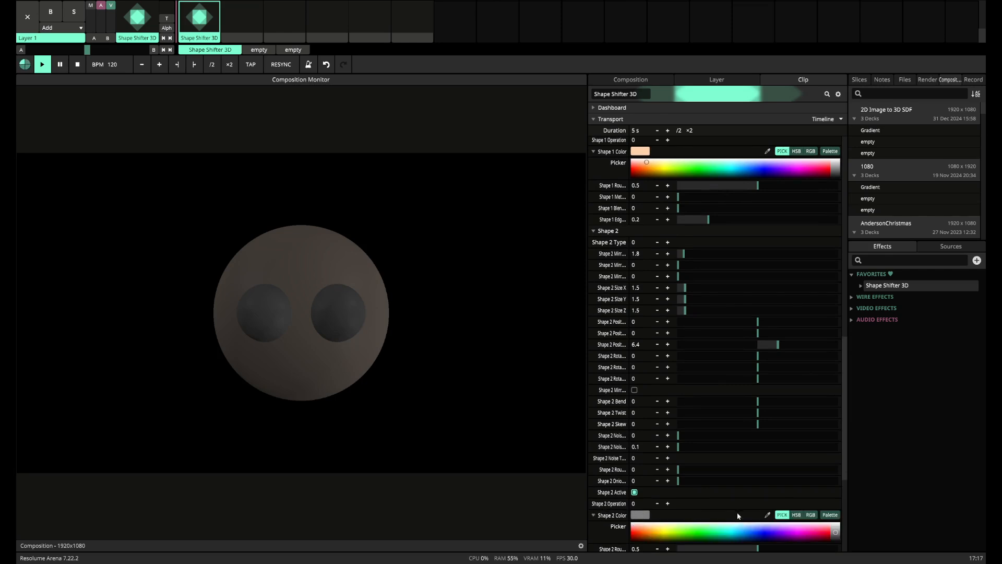
{"action": "left_click", "coordinate": [768, 515]}
{"action": "left_click", "coordinate": [646, 172]}
{"action": "left_click", "coordinate": [643, 154]}
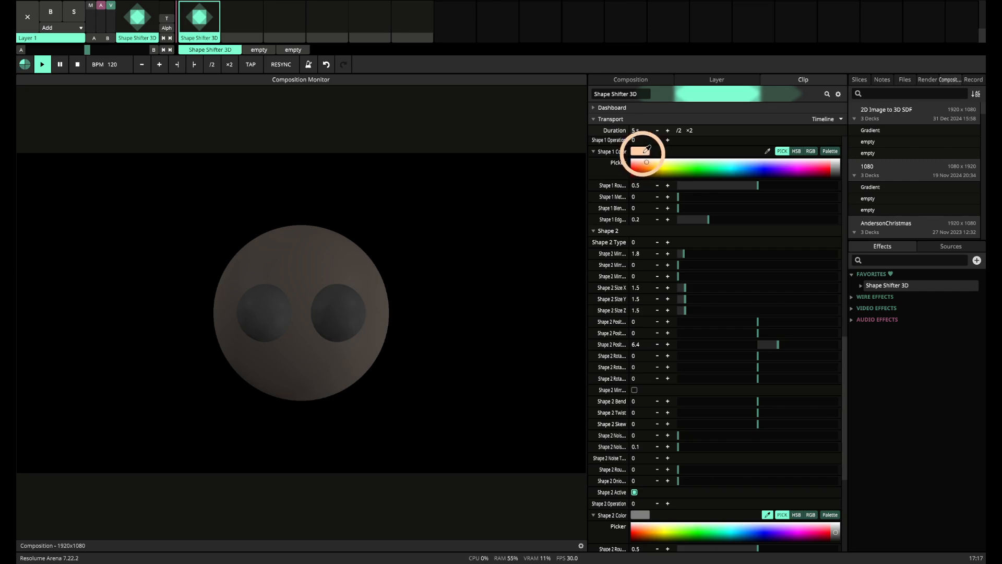
Collapse Shape 1's settings and set Shape 2's operation to 1 to carve eye sockets out of the head
{"action": "scroll", "coordinate": [643, 225], "scroll_direction": "up", "scroll_amount": 10}
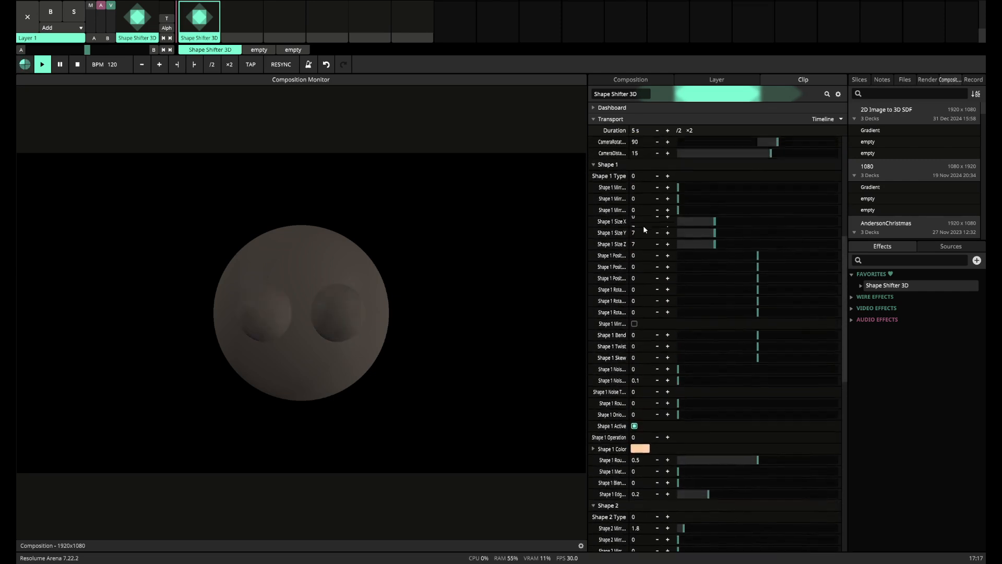
{"action": "scroll", "coordinate": [644, 229], "scroll_direction": "up", "scroll_amount": 1}
{"action": "left_click", "coordinate": [594, 188]}
{"action": "scroll", "coordinate": [623, 331], "scroll_direction": "down", "scroll_amount": 1}
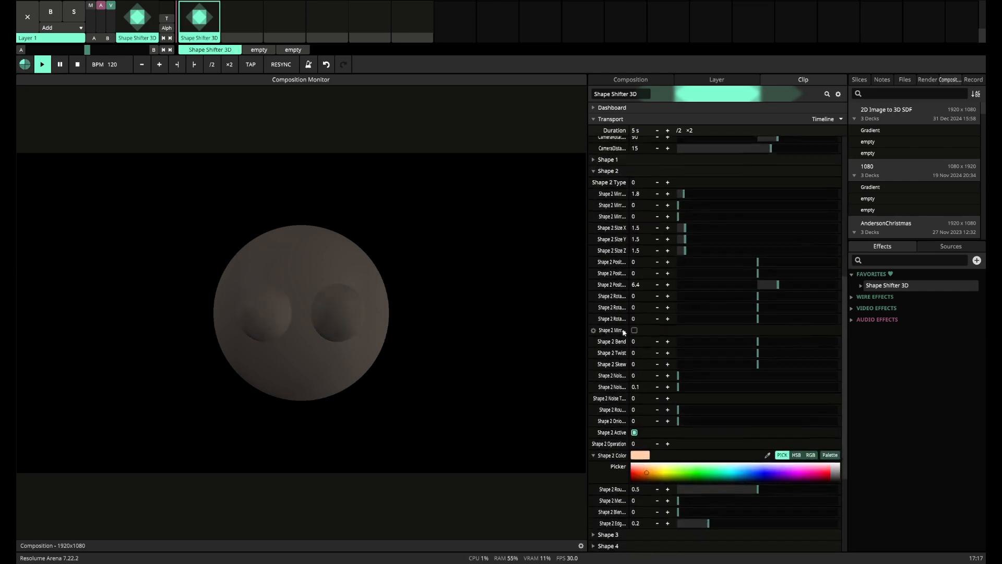
{"action": "scroll", "coordinate": [624, 332], "scroll_direction": "down", "scroll_amount": 2}
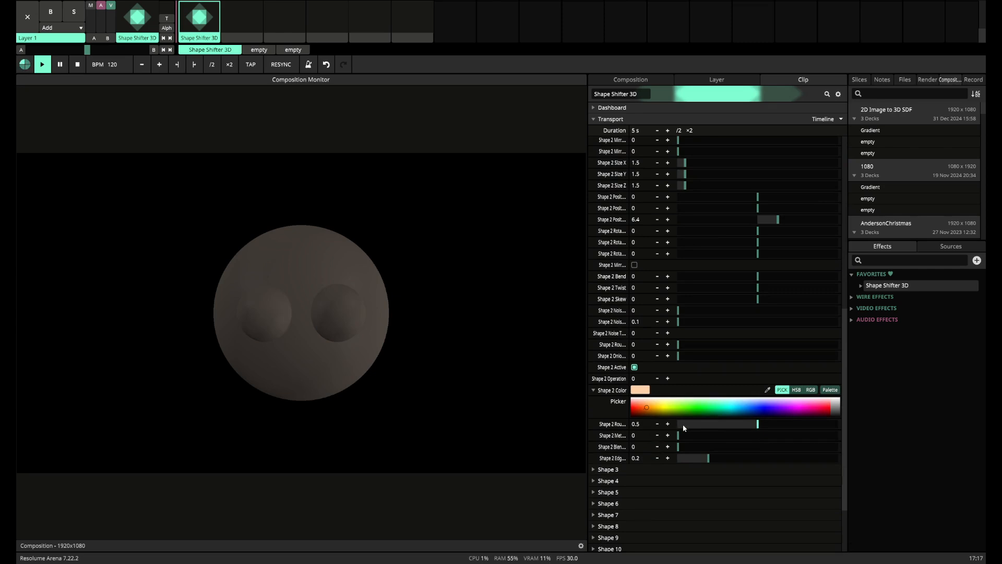
{"action": "left_click", "coordinate": [658, 378]}
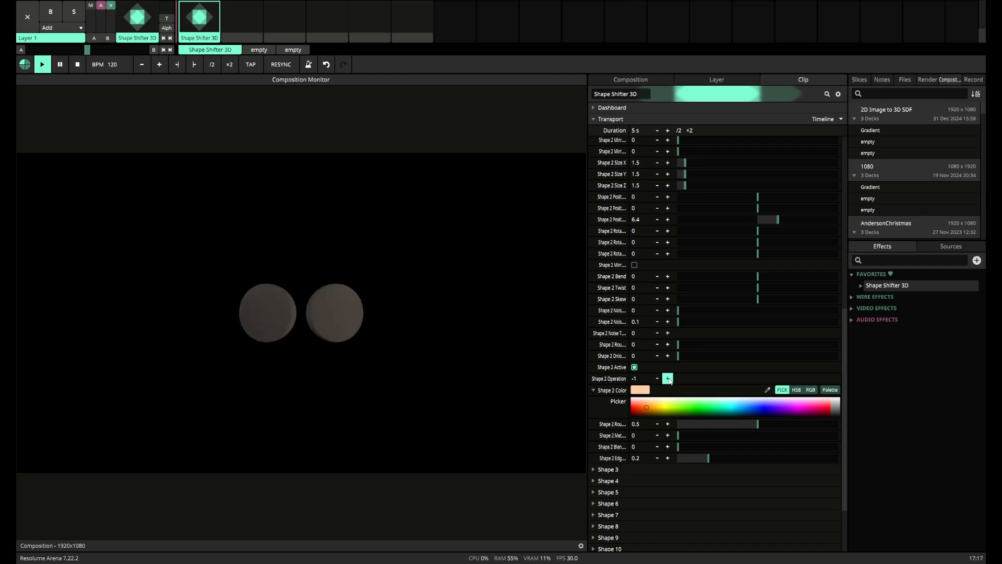
{"action": "left_click", "coordinate": [668, 378]}
{"action": "left_click", "coordinate": [667, 378]}
{"action": "left_click", "coordinate": [668, 378]}
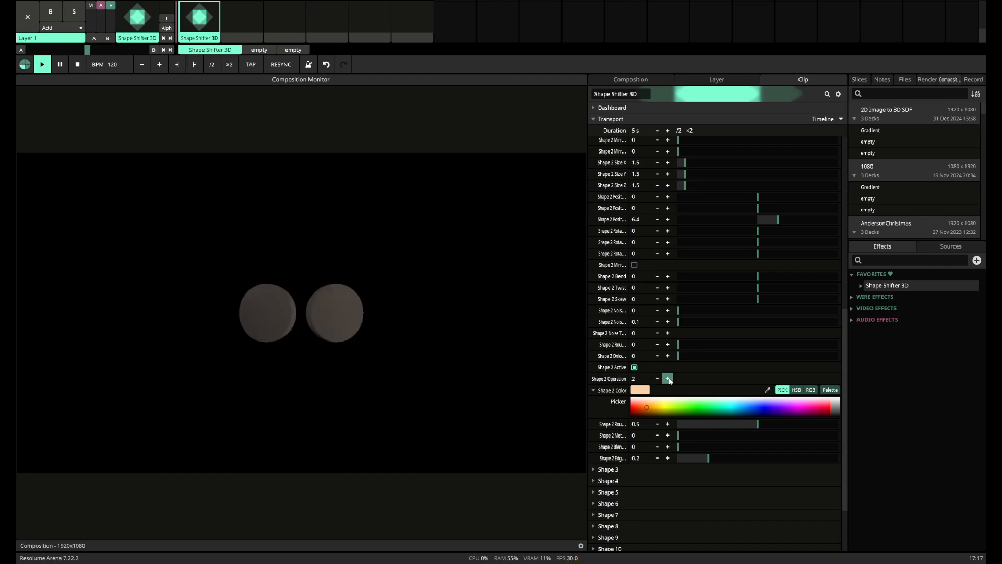
{"action": "left_click", "coordinate": [657, 378]}
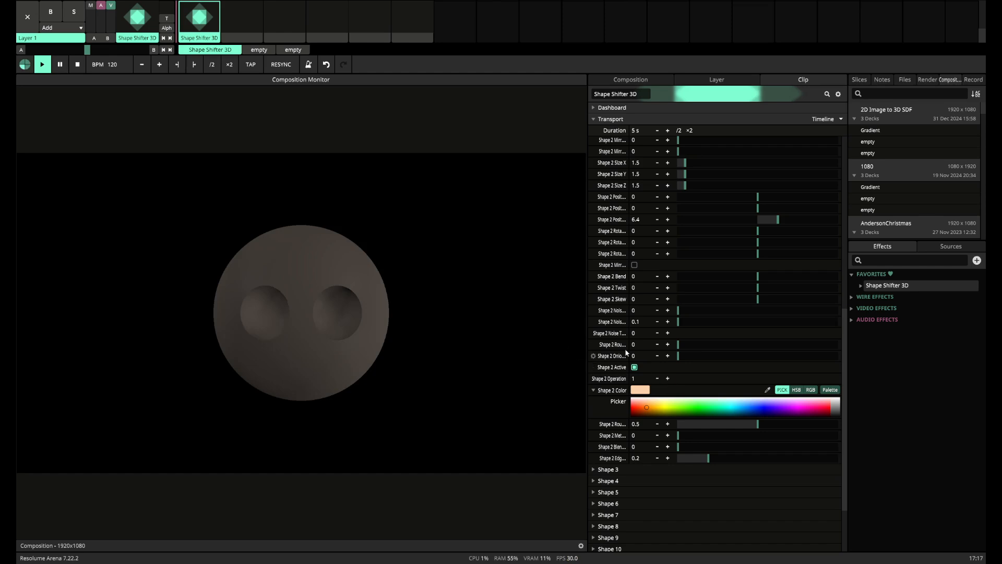
Link the camera's X and Y rotation parameters to the clip dashboard
{"action": "scroll", "coordinate": [626, 353], "scroll_direction": "up", "scroll_amount": 5}
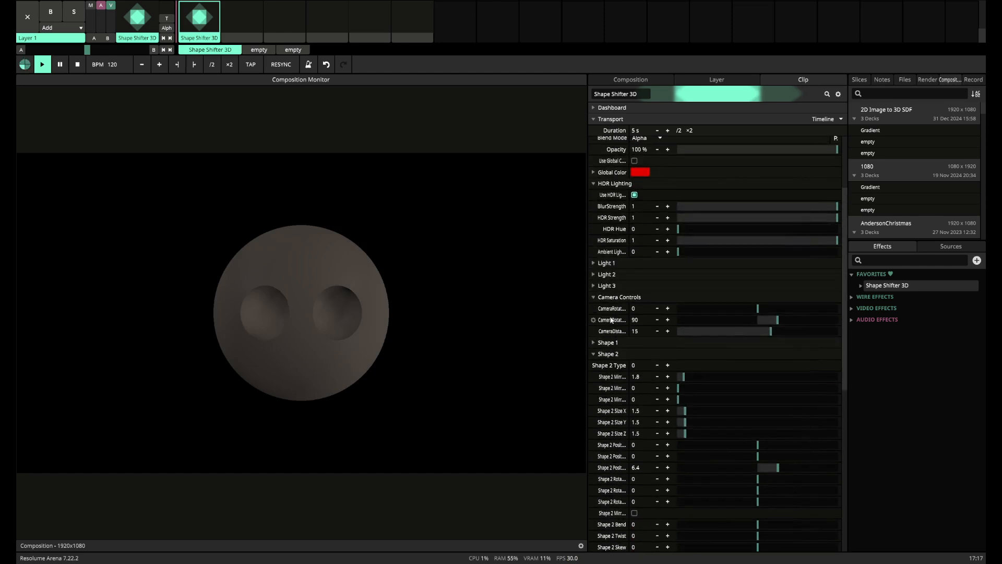
{"action": "left_click", "coordinate": [593, 308]}
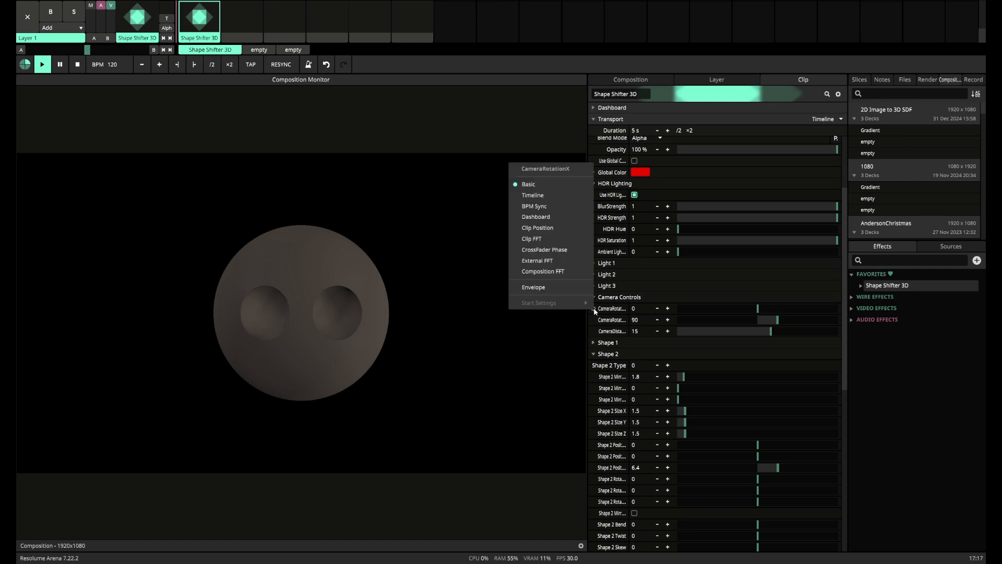
{"action": "left_click", "coordinate": [536, 216]}
{"action": "left_click", "coordinate": [594, 354]}
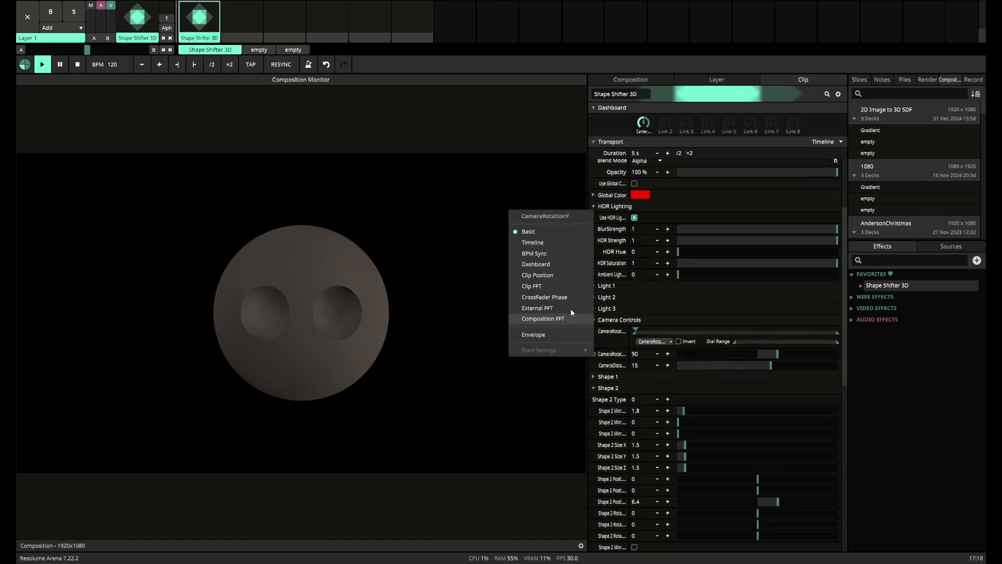
{"action": "left_click", "coordinate": [536, 264]}
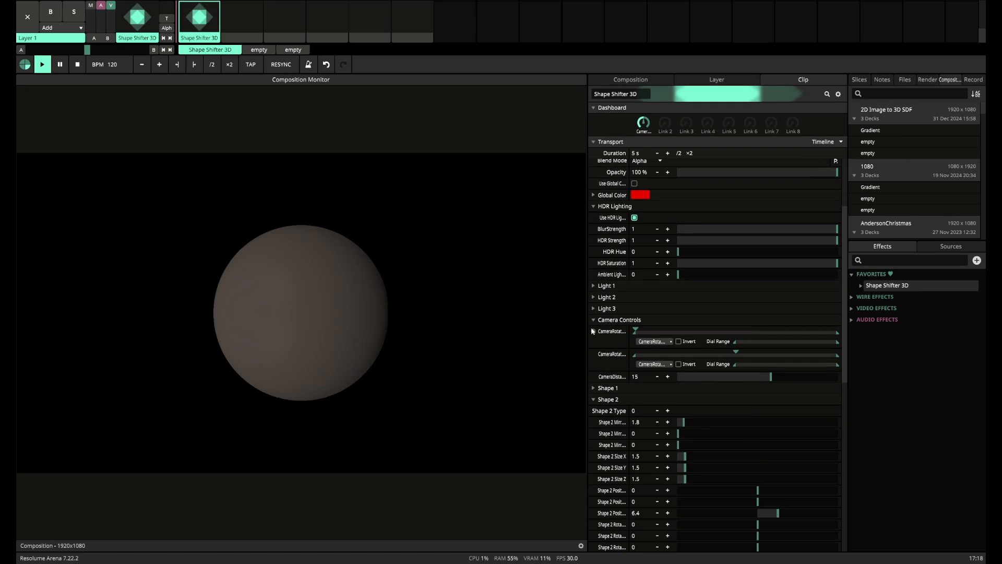
Assign the camera's Y rotation to dashboard Link 2 and turn that dial until the eye sockets face forward
{"action": "left_click", "coordinate": [654, 363]}
{"action": "left_click", "coordinate": [660, 383]}
{"action": "left_click_drag", "start_coordinate": [665, 123], "coordinate": [666, 171]}
Collapse Shape 2's settings, then activate Shape 3 and set its Z position to 3.5
{"action": "scroll", "coordinate": [646, 299], "scroll_direction": "down", "scroll_amount": 5}
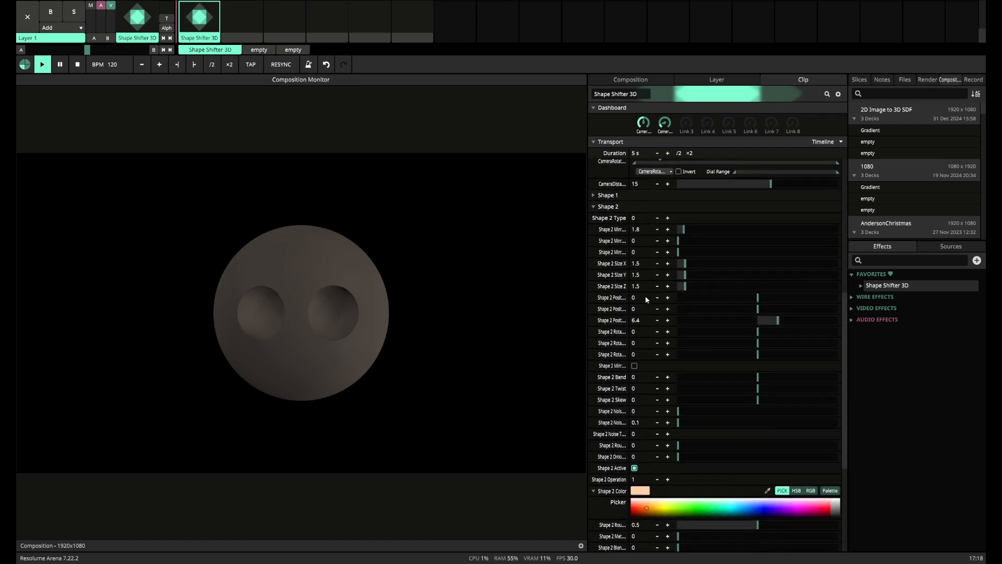
{"action": "left_click", "coordinate": [594, 206]}
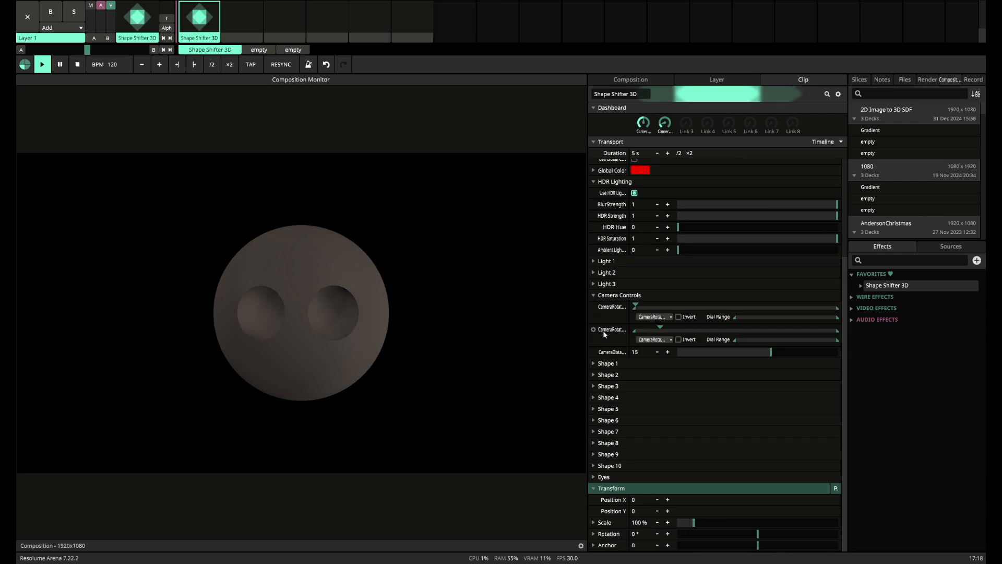
{"action": "left_click", "coordinate": [595, 387]}
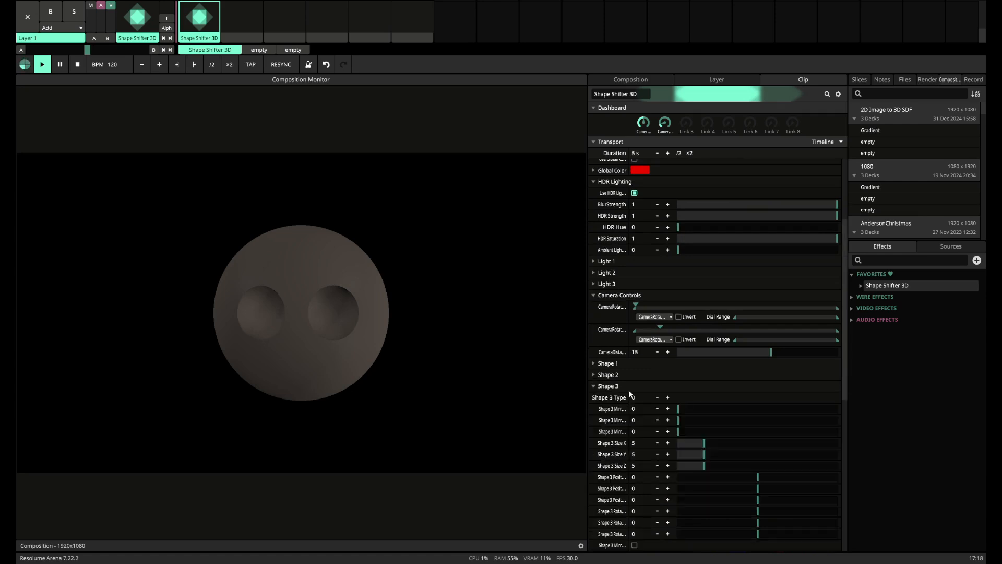
{"action": "scroll", "coordinate": [630, 394], "scroll_direction": "down", "scroll_amount": 5}
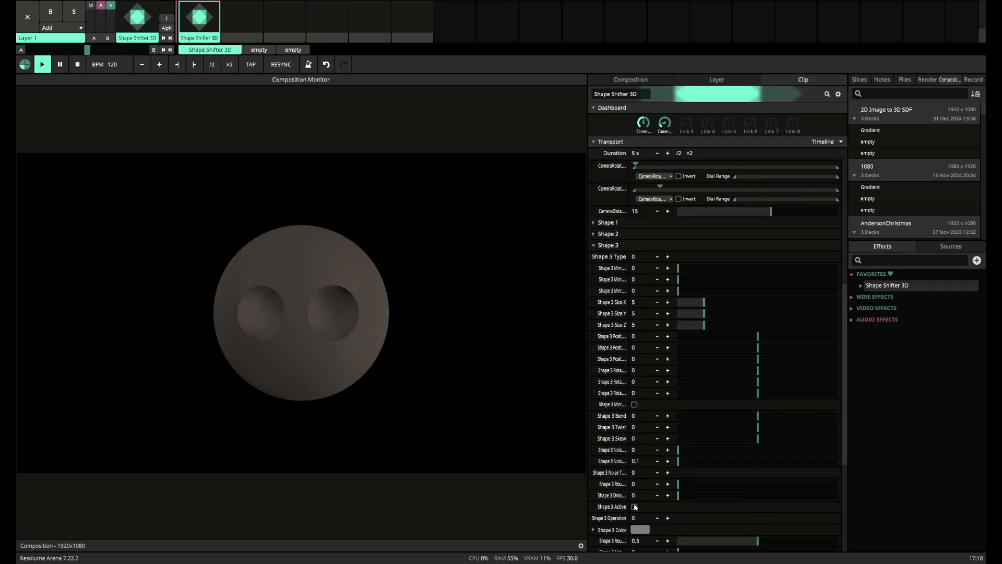
{"action": "left_click", "coordinate": [668, 359]}
{"action": "left_click", "coordinate": [677, 359]}
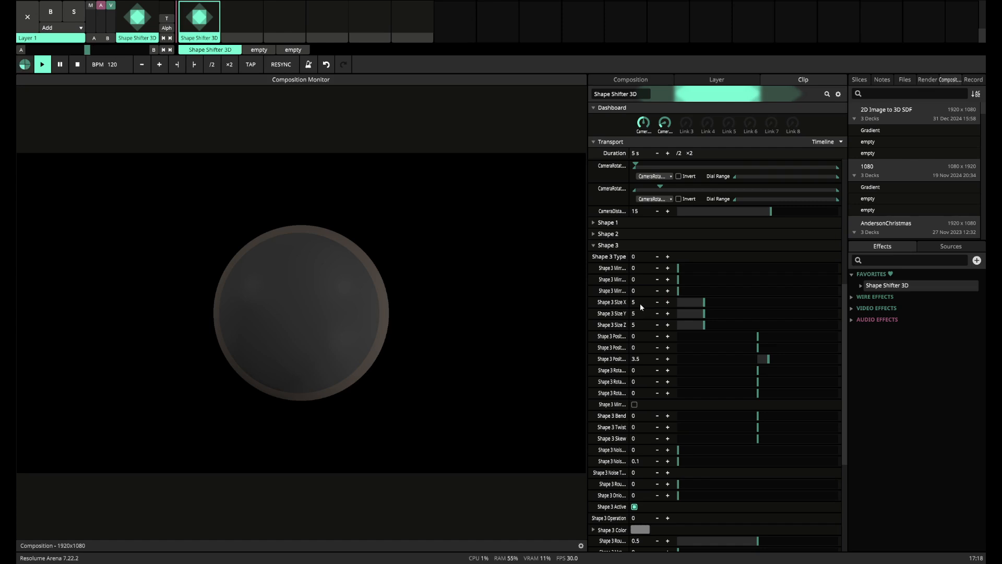
Set Shape 3's X, Y and Z sizes to 1
{"action": "left_click", "coordinate": [657, 302]}
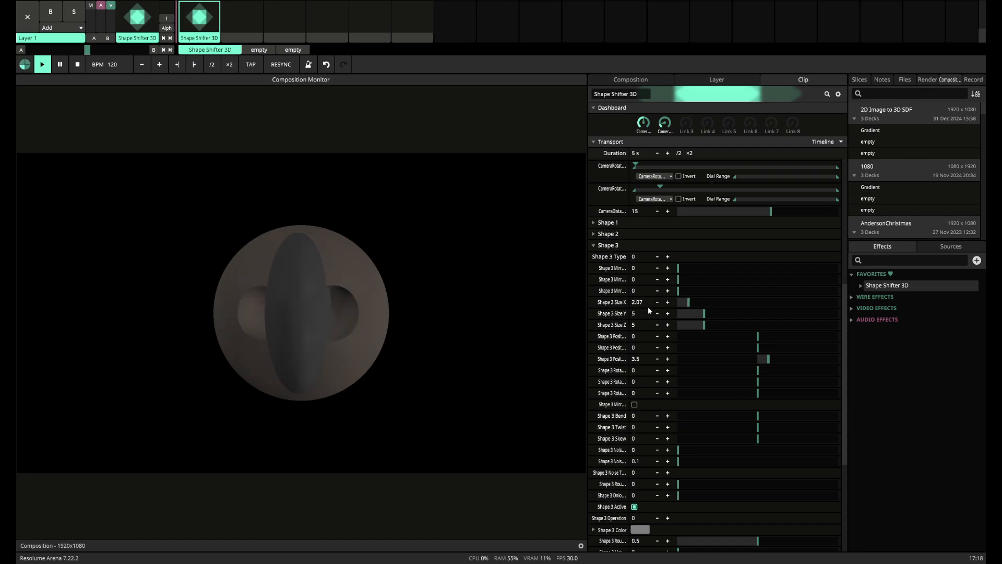
{"action": "double_click", "coordinate": [638, 302]}
{"action": "type", "text": "1"}
{"action": "key", "text": "Return"}
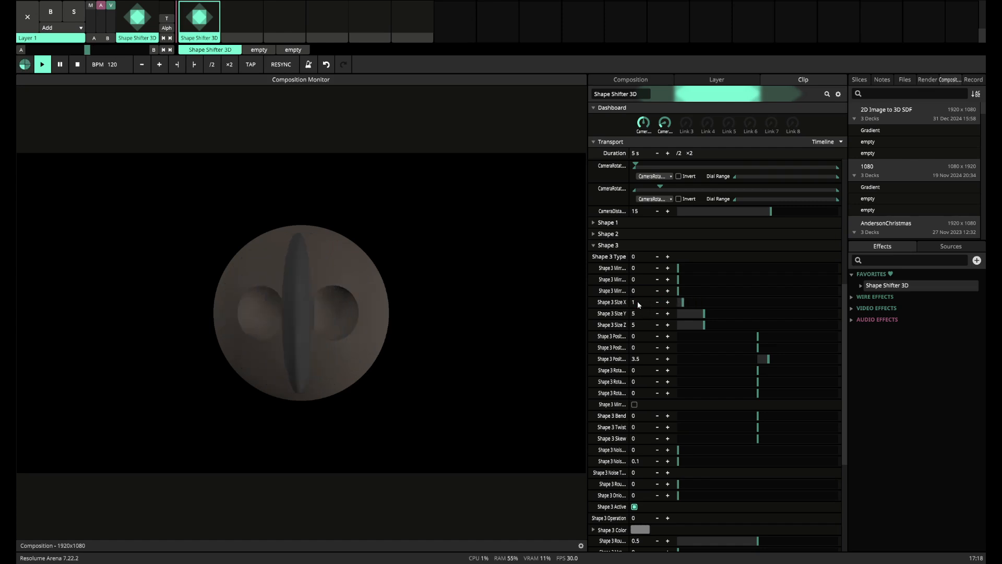
{"action": "double_click", "coordinate": [635, 313]}
{"action": "type", "text": "1"}
{"action": "key", "text": "Return"}
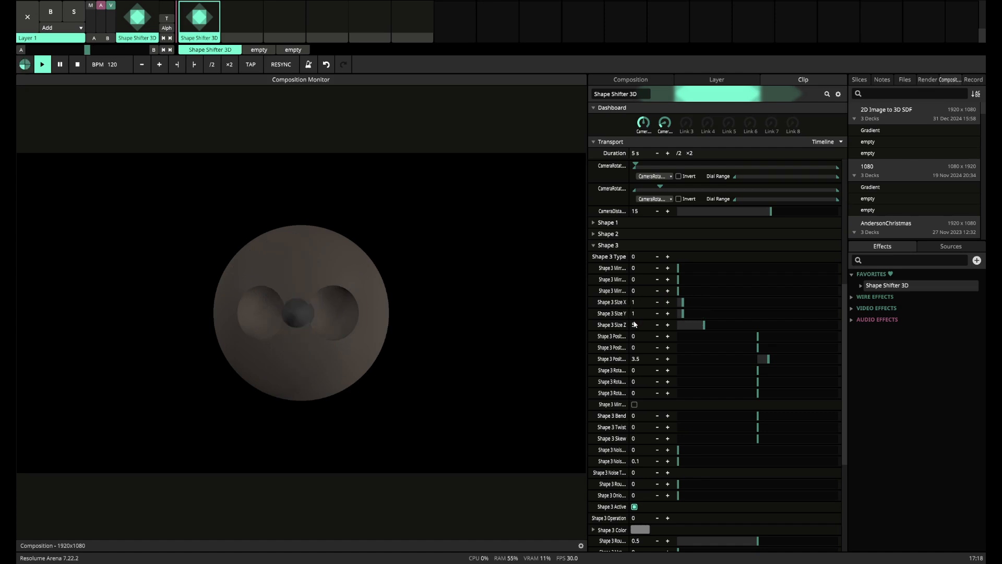
{"action": "double_click", "coordinate": [635, 325]}
{"action": "type", "text": "1"}
{"action": "key", "text": "Return"}
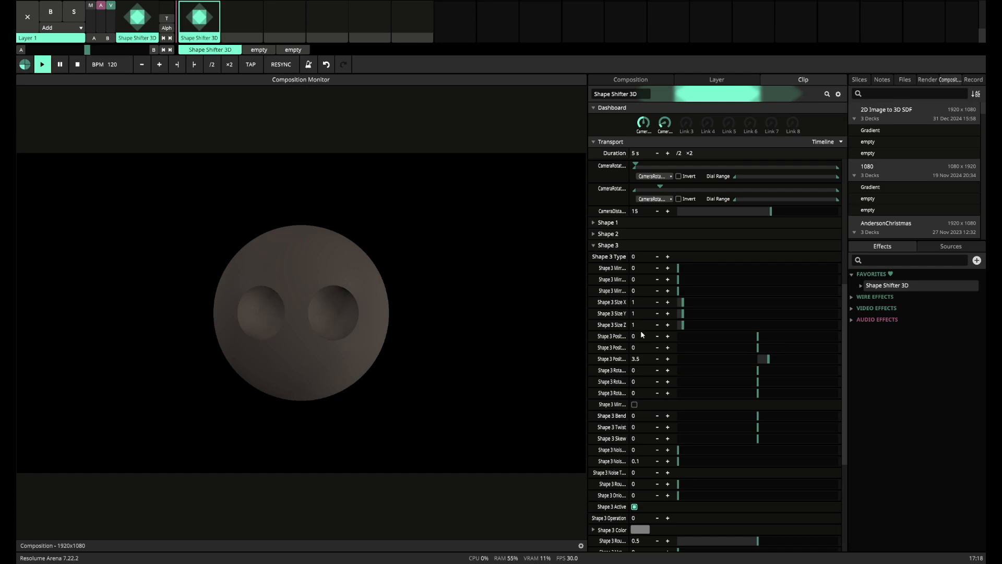
Move Shape 3 forward out of the head to a Z position of 9.5
{"action": "left_click", "coordinate": [668, 359]}
{"action": "left_click", "coordinate": [667, 359]}
{"action": "left_click", "coordinate": [668, 359]}
{"action": "left_click", "coordinate": [668, 360]}
{"action": "left_click", "coordinate": [667, 360]}
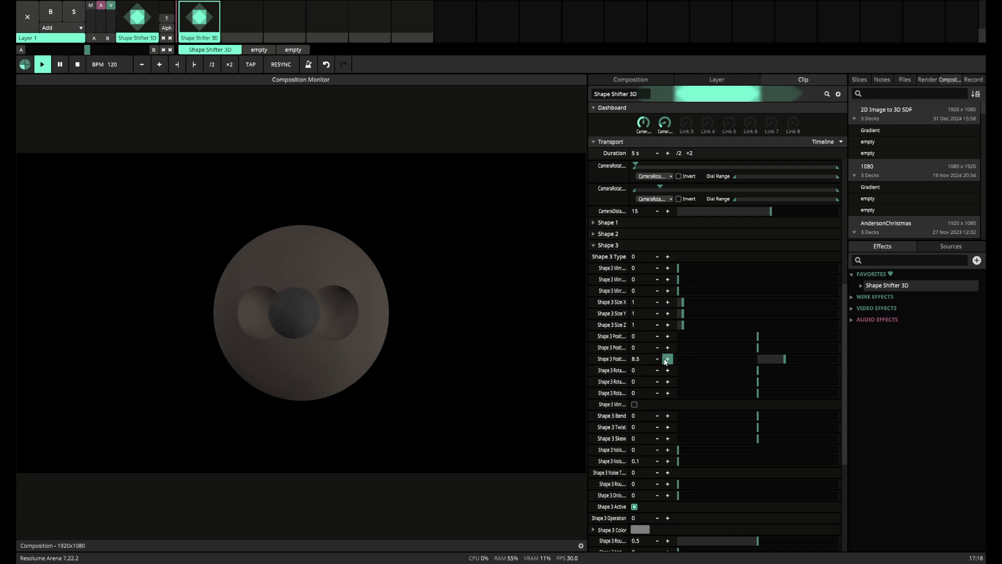
{"action": "left_click", "coordinate": [667, 360]}
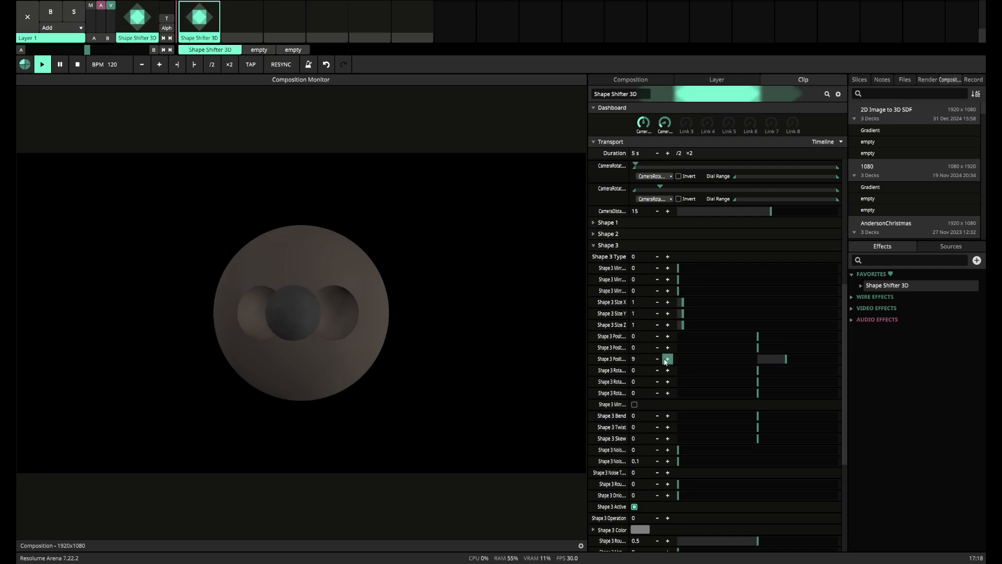
Change Shape 3's type to 4 and reduce its X, Y and Z sizes to 0.7
{"action": "left_click", "coordinate": [668, 256]}
{"action": "left_click", "coordinate": [668, 256]}
{"action": "left_click", "coordinate": [668, 256]}
{"action": "left_click", "coordinate": [668, 256]}
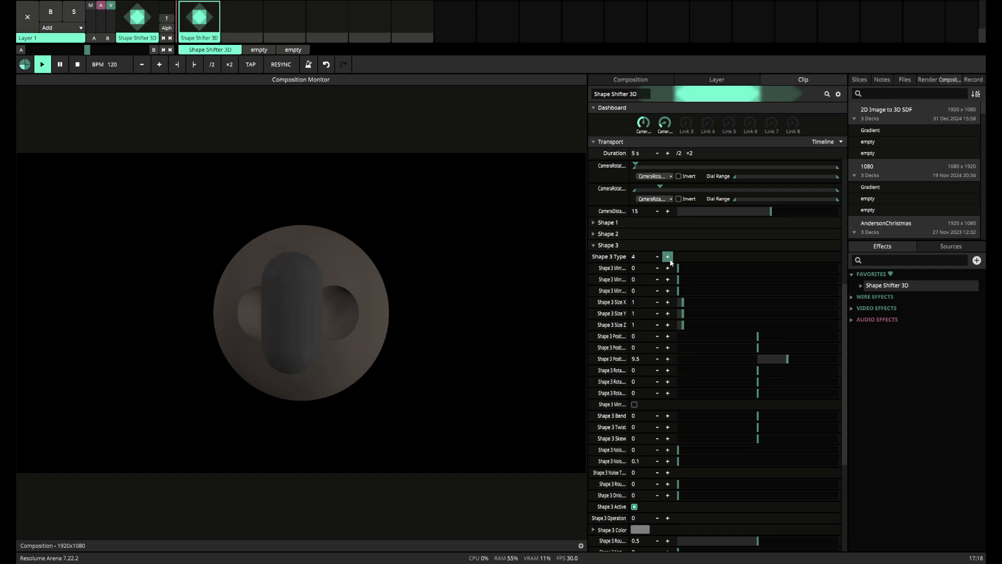
{"action": "left_click", "coordinate": [657, 302]}
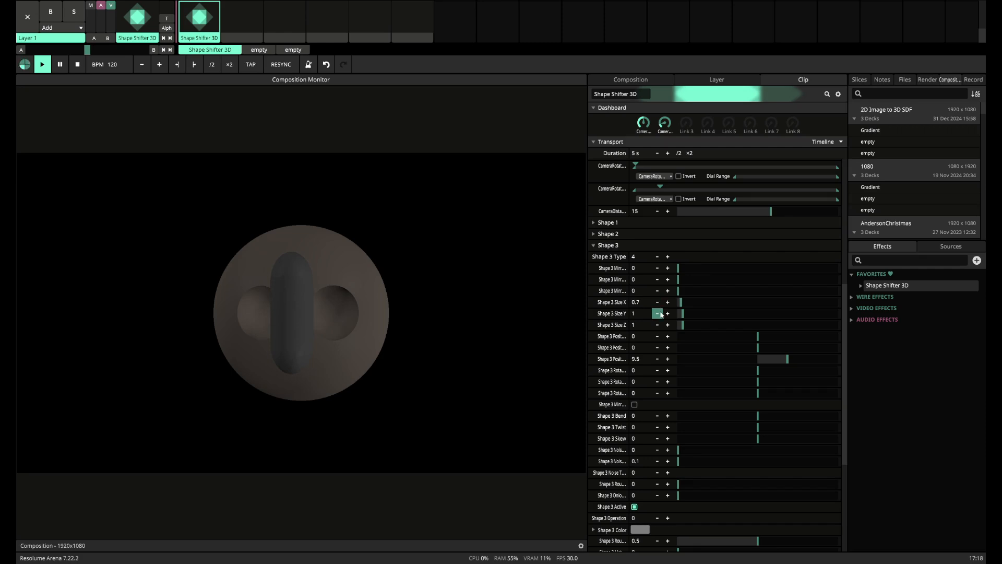
{"action": "left_click", "coordinate": [657, 314]}
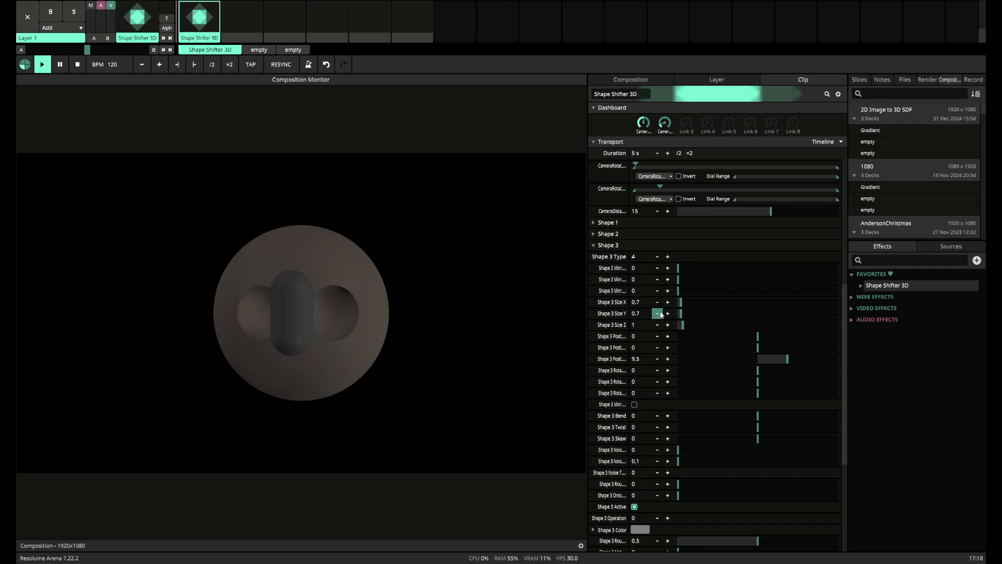
{"action": "left_click", "coordinate": [658, 326]}
Turn the camera to see the head from the side and pull Shape 3 back to a Z position of 7
{"action": "left_click_drag", "start_coordinate": [666, 122], "coordinate": [667, 117]}
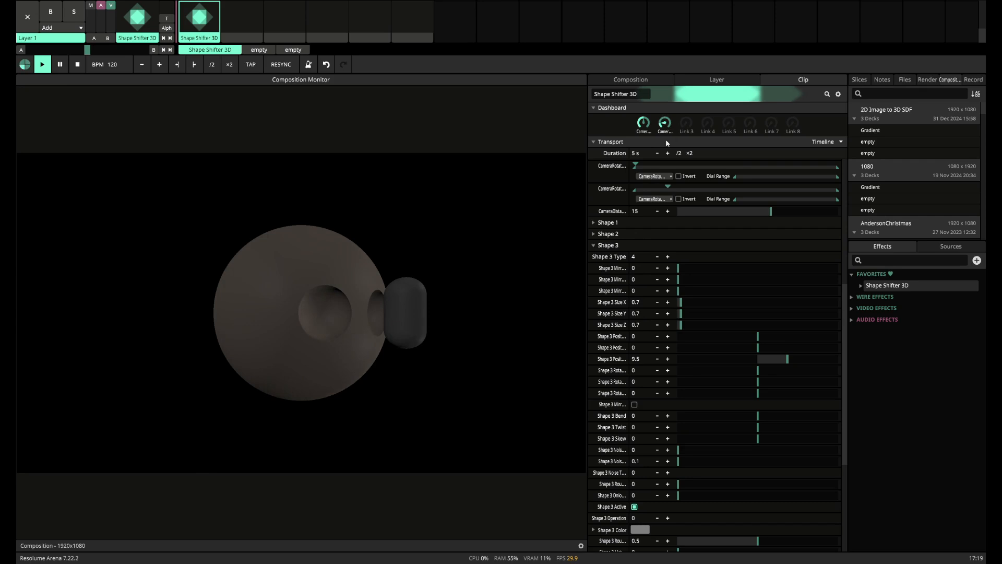
{"action": "left_click", "coordinate": [658, 360]}
{"action": "left_click", "coordinate": [657, 359]}
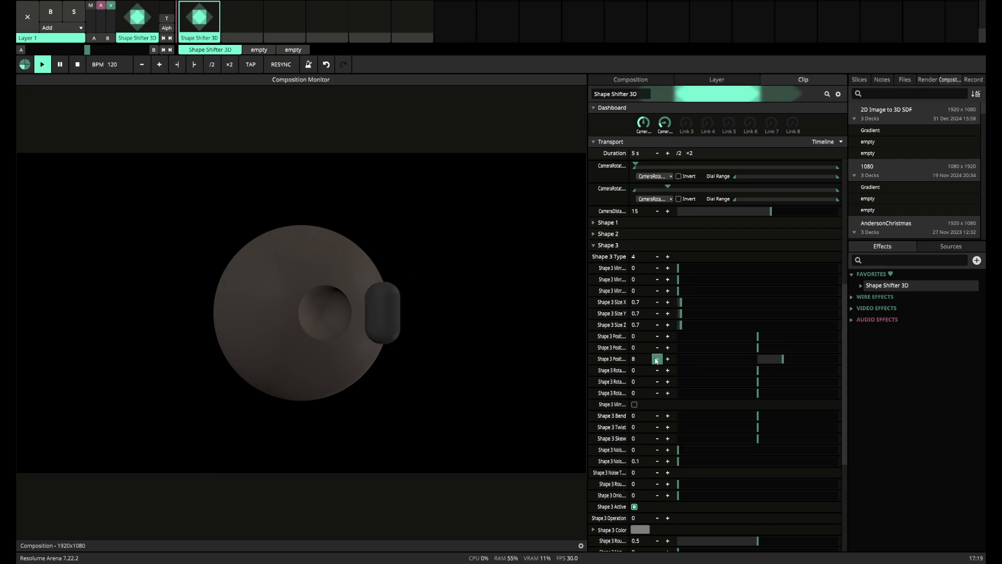
{"action": "left_click", "coordinate": [657, 359]}
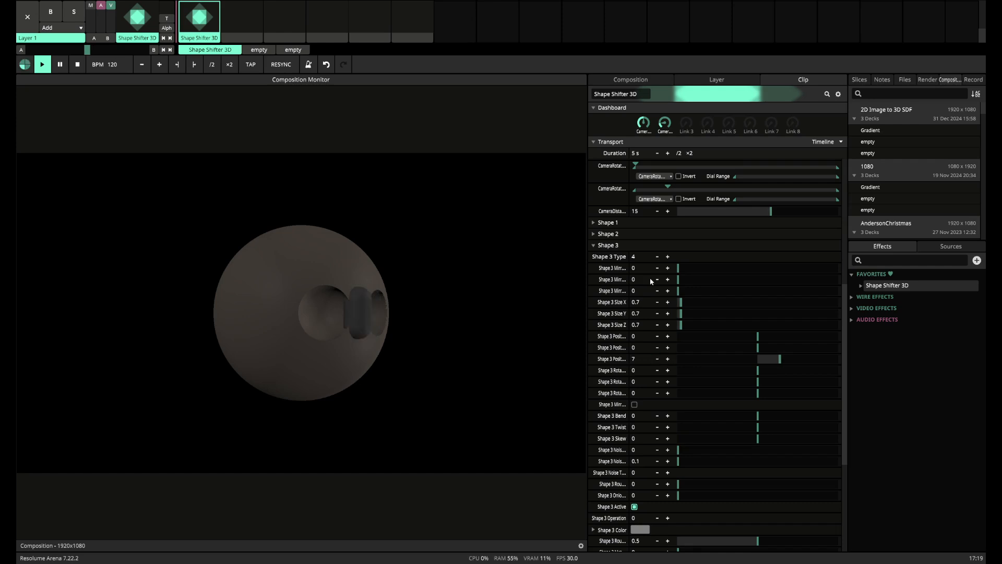
Shape the nose by setting Shape 3's bend to 0.5 and its Y position to -1
{"action": "left_click_drag", "start_coordinate": [646, 123], "coordinate": [670, 124]}
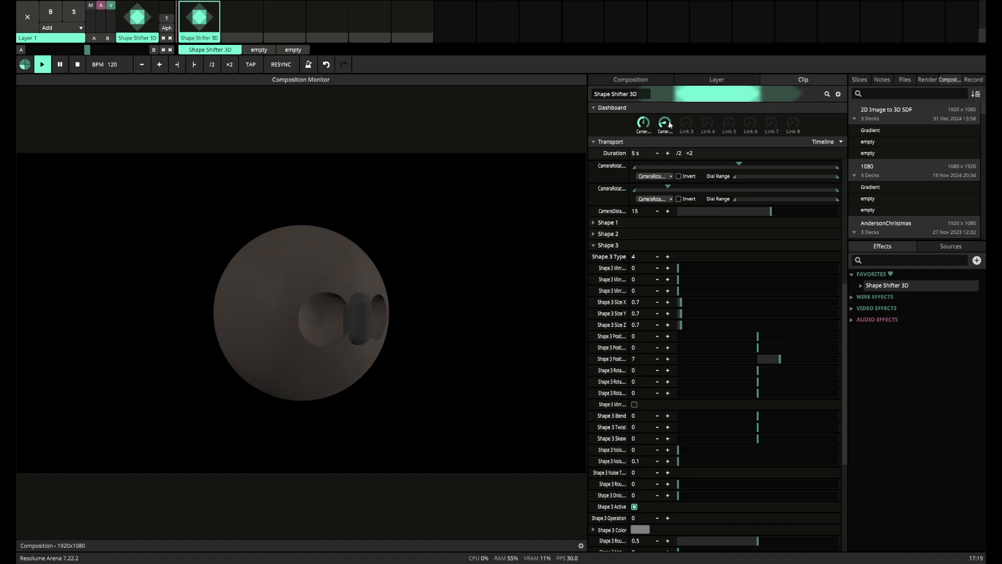
{"action": "double_click", "coordinate": [633, 415]}
{"action": "type", "text": "0.5"}
{"action": "key", "text": "Return"}
{"action": "left_click", "coordinate": [658, 347]}
{"action": "left_click", "coordinate": [658, 348]}
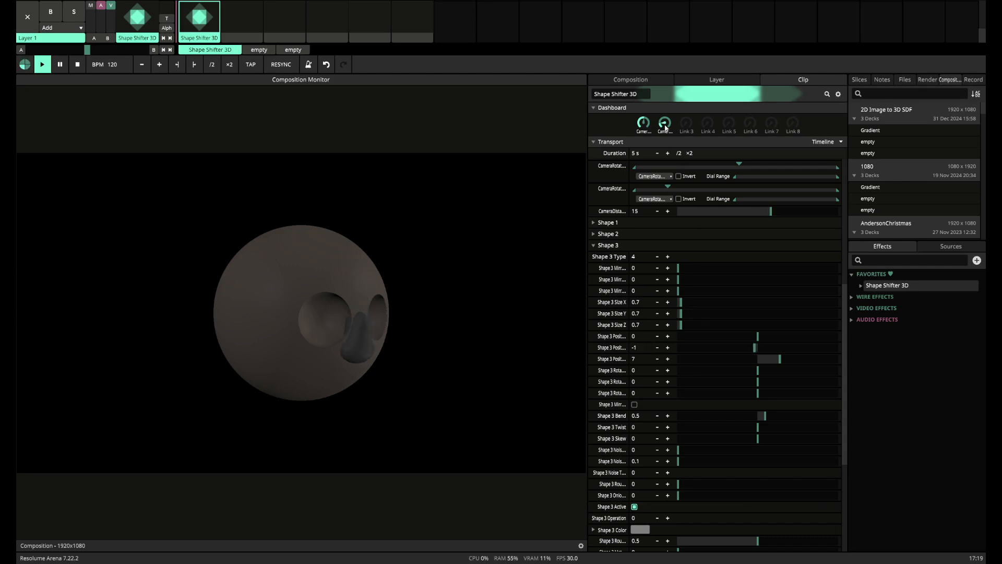
Turn the head back toward the front, set Shape 2's X mirror offset to 1.9 and collapse Shape 2's settings
{"action": "left_click_drag", "start_coordinate": [665, 125], "coordinate": [667, 129]}
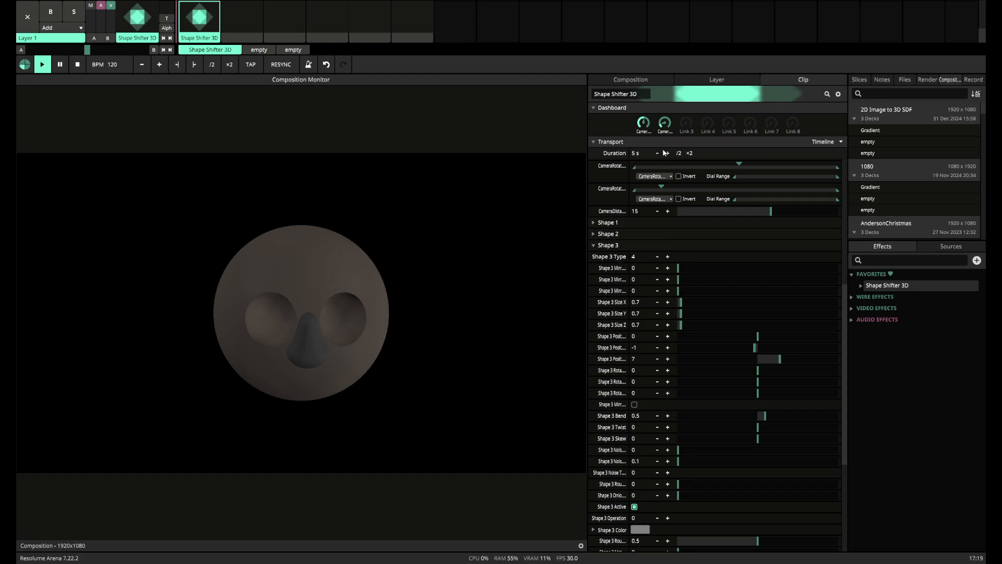
{"action": "left_click", "coordinate": [594, 234]}
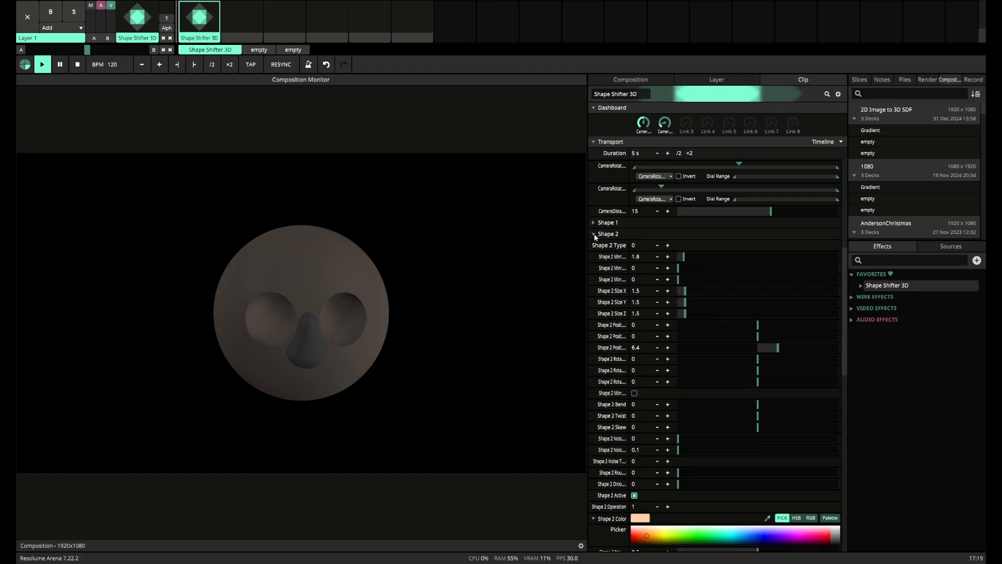
{"action": "left_click", "coordinate": [669, 257]}
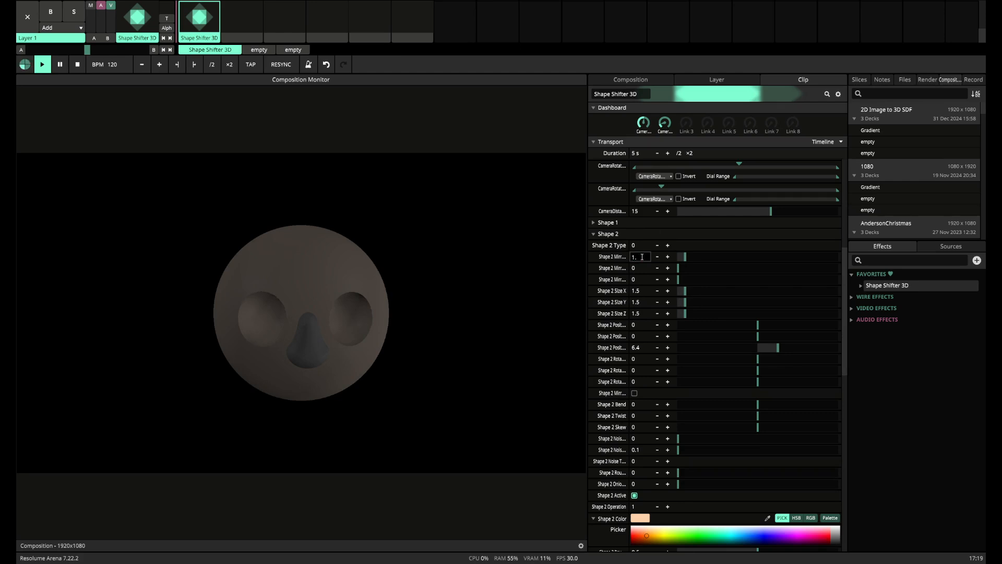
{"action": "type", "text": "9"}
{"action": "key", "text": "Return"}
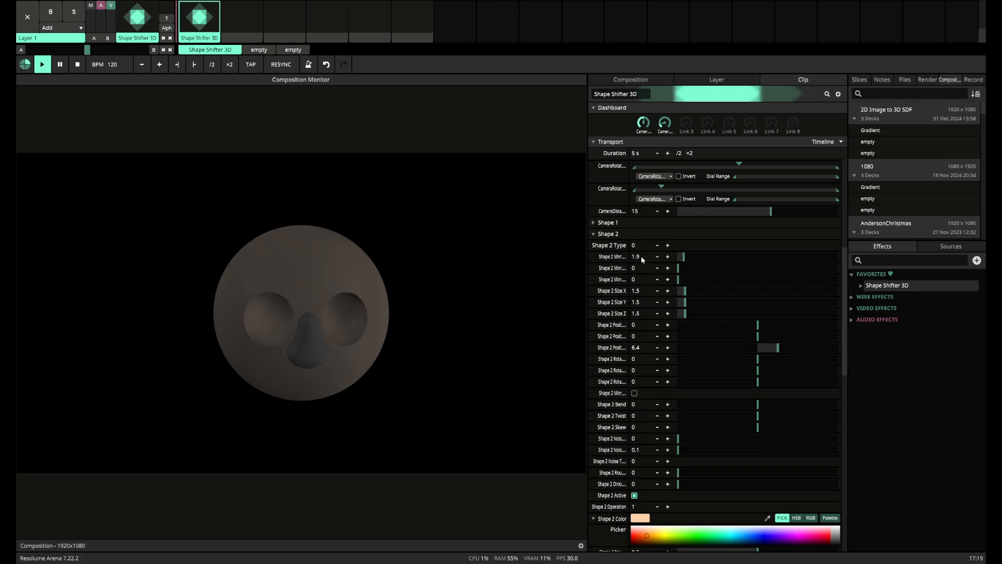
{"action": "left_click", "coordinate": [593, 234]}
{"action": "scroll", "coordinate": [612, 321], "scroll_direction": "down", "scroll_amount": 4}
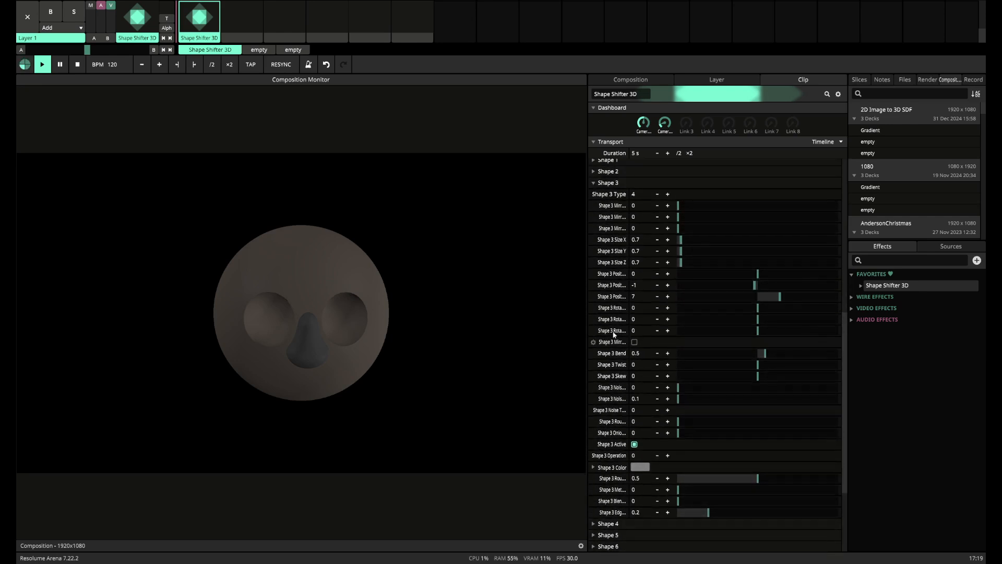
Expand Shape 2's settings and sample its peach color with the eyedropper for Shape 3's color
{"action": "left_click", "coordinate": [594, 172]}
{"action": "scroll", "coordinate": [617, 313], "scroll_direction": "down", "scroll_amount": 15}
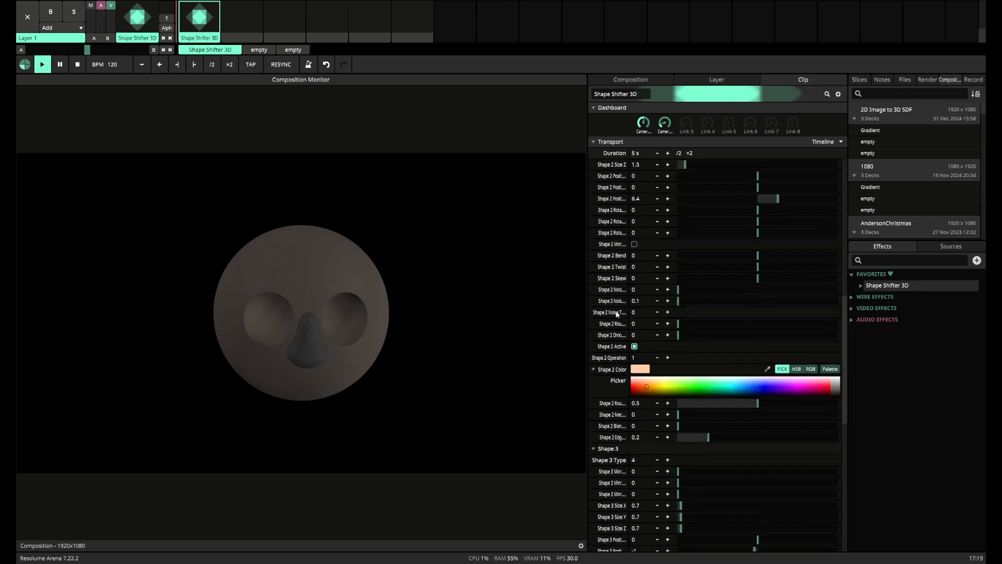
{"action": "scroll", "coordinate": [617, 314], "scroll_direction": "up", "scroll_amount": 3}
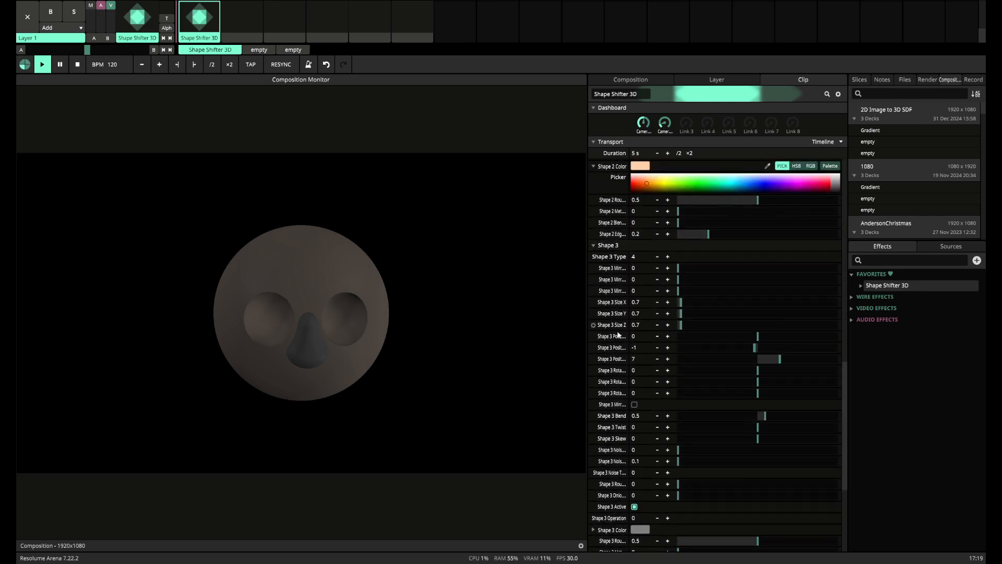
{"action": "left_click", "coordinate": [642, 530]}
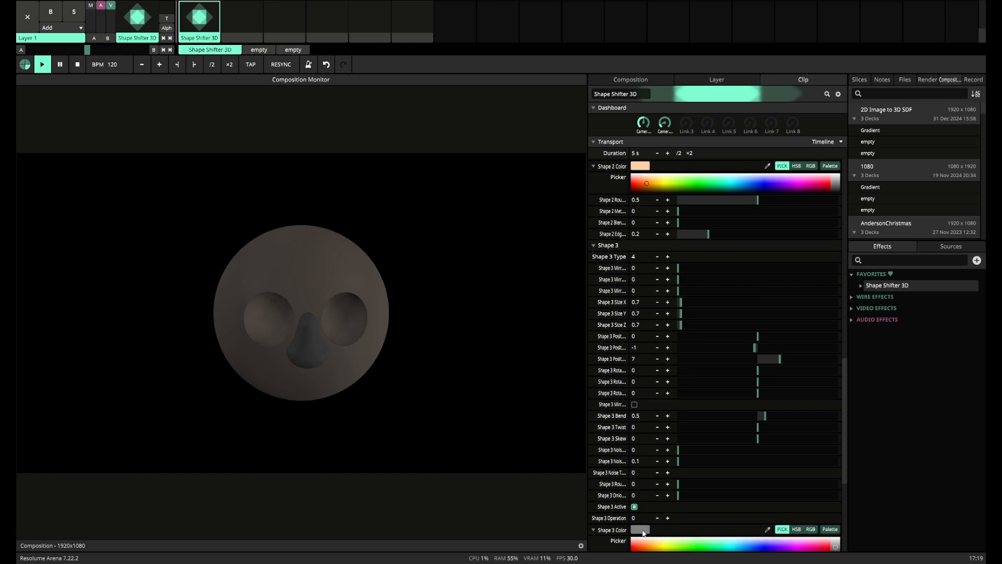
{"action": "left_click", "coordinate": [767, 529]}
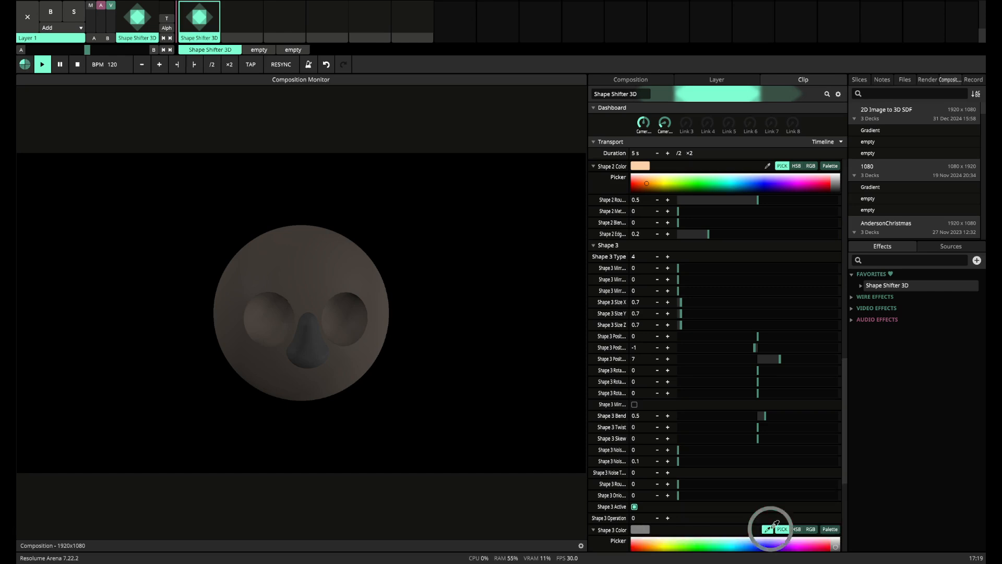
{"action": "left_click", "coordinate": [640, 165]}
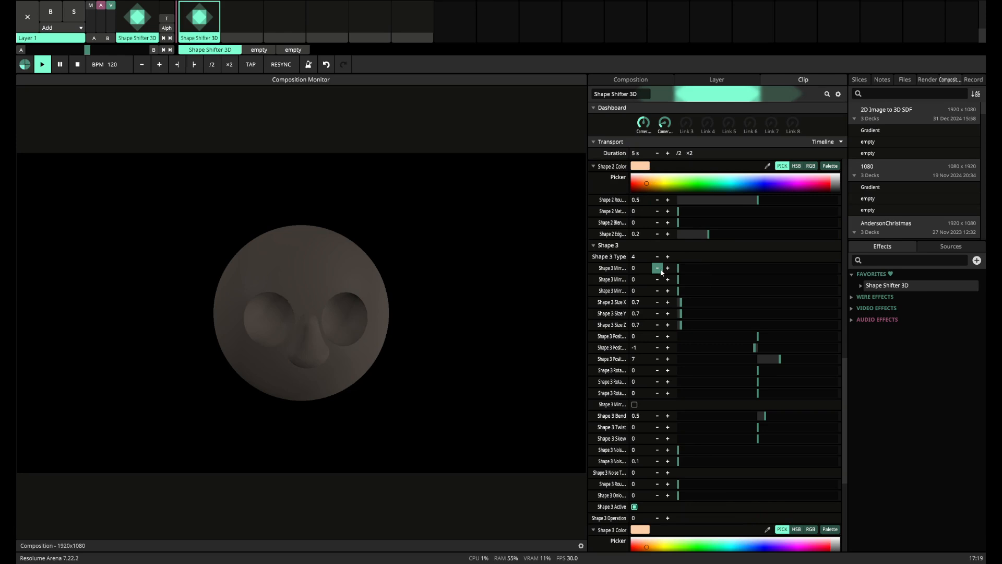
Collapse Shape 2's settings and return to Shape 3's parameters
{"action": "scroll", "coordinate": [661, 272], "scroll_direction": "up", "scroll_amount": 3}
{"action": "scroll", "coordinate": [633, 270], "scroll_direction": "up", "scroll_amount": 10}
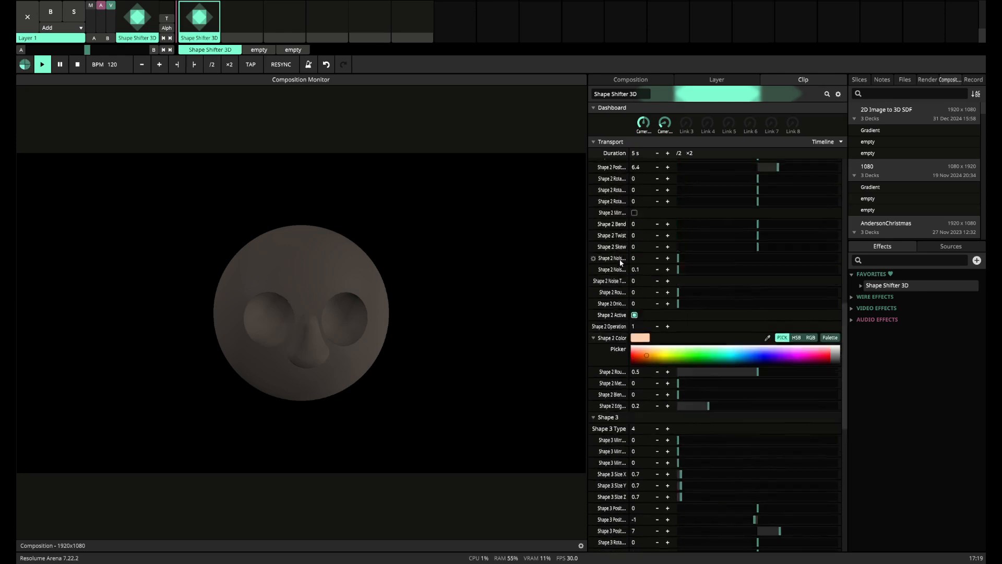
{"action": "left_click", "coordinate": [593, 287]}
{"action": "scroll", "coordinate": [615, 366], "scroll_direction": "down", "scroll_amount": 8}
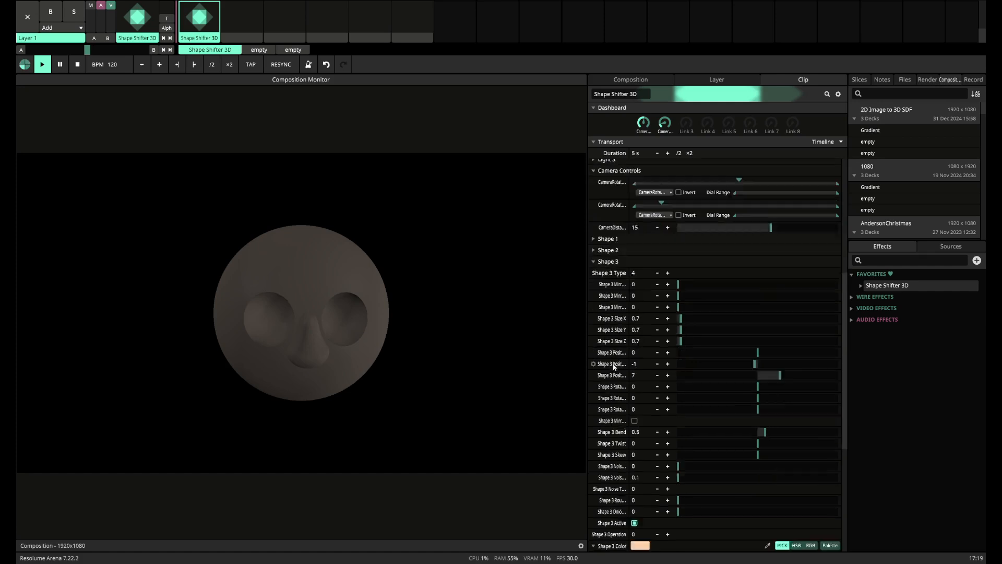
{"action": "scroll", "coordinate": [615, 368], "scroll_direction": "up", "scroll_amount": 2}
{"action": "scroll", "coordinate": [614, 367], "scroll_direction": "up", "scroll_amount": 2}
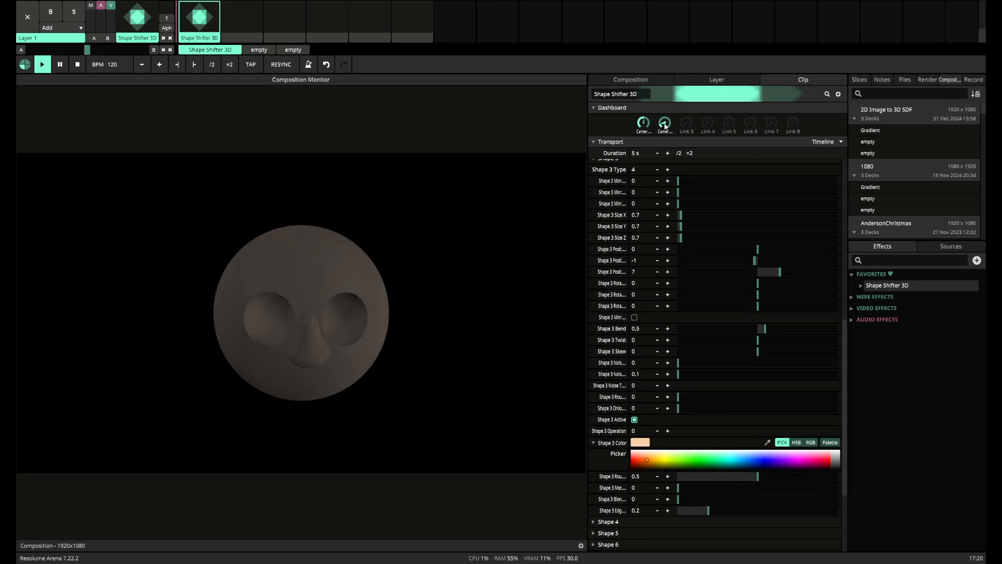
Turn the camera to a side view and tilt the nose by setting Shape 3's X rotation to 14.4
{"action": "left_click_drag", "start_coordinate": [665, 126], "coordinate": [663, 121]}
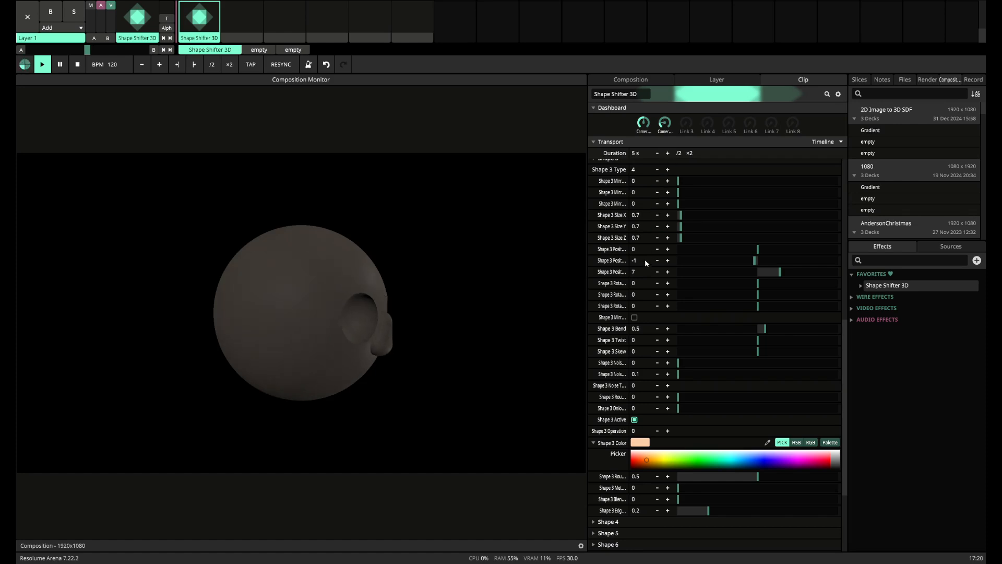
{"action": "left_click", "coordinate": [657, 286]}
{"action": "left_click", "coordinate": [667, 287]}
{"action": "left_click", "coordinate": [667, 287]}
{"action": "left_click", "coordinate": [668, 288]}
Turn the camera back toward the face and narrow the nose by setting Shape 3's X size to 0.6
{"action": "mouse_move", "coordinate": [665, 125]}
{"action": "left_mouse_down"}
{"action": "mouse_move", "coordinate": [670, 141]}
{"action": "mouse_move", "coordinate": [669, 133]}
{"action": "left_mouse_up"}
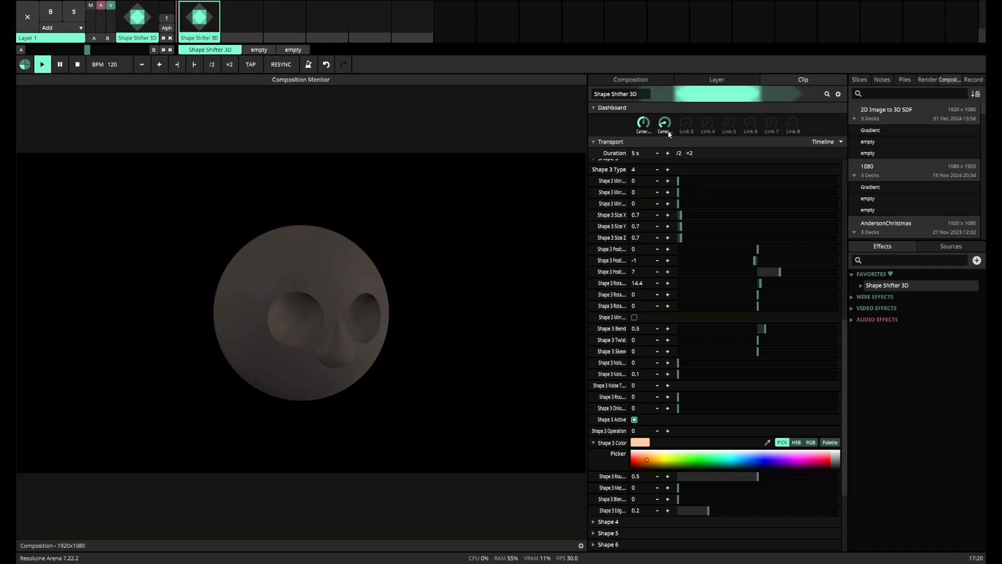
{"action": "left_click", "coordinate": [657, 218]}
{"action": "left_click", "coordinate": [667, 216]}
{"action": "type", "text": ".6"}
{"action": "key", "text": "Return"}
{"action": "left_click_drag", "start_coordinate": [666, 123], "coordinate": [671, 127]}
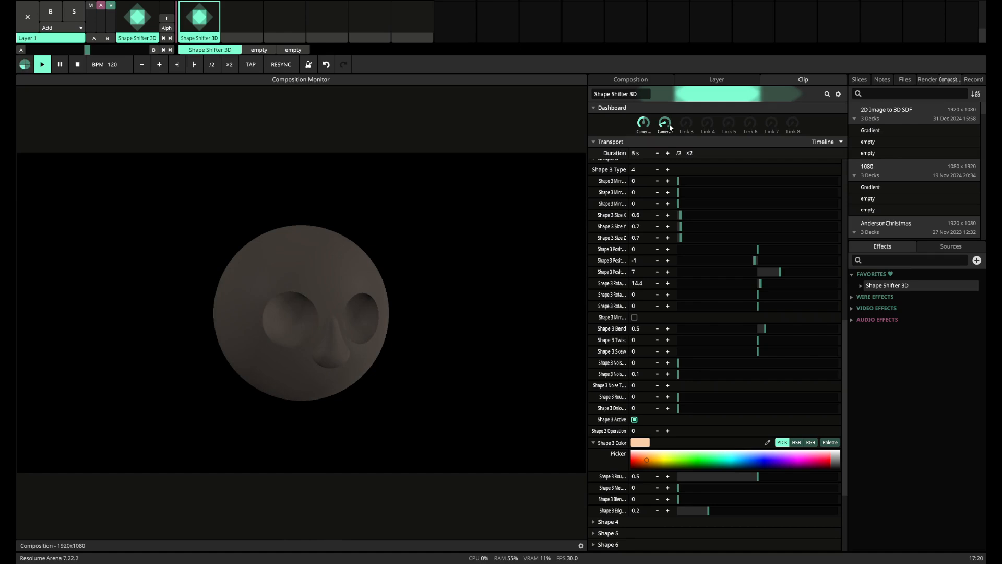
Collapse Shape 3's settings, expand Shape 4's and make Shape 4 active
{"action": "scroll", "coordinate": [646, 271], "scroll_direction": "down", "scroll_amount": 3}
{"action": "scroll", "coordinate": [646, 271], "scroll_direction": "up", "scroll_amount": 4}
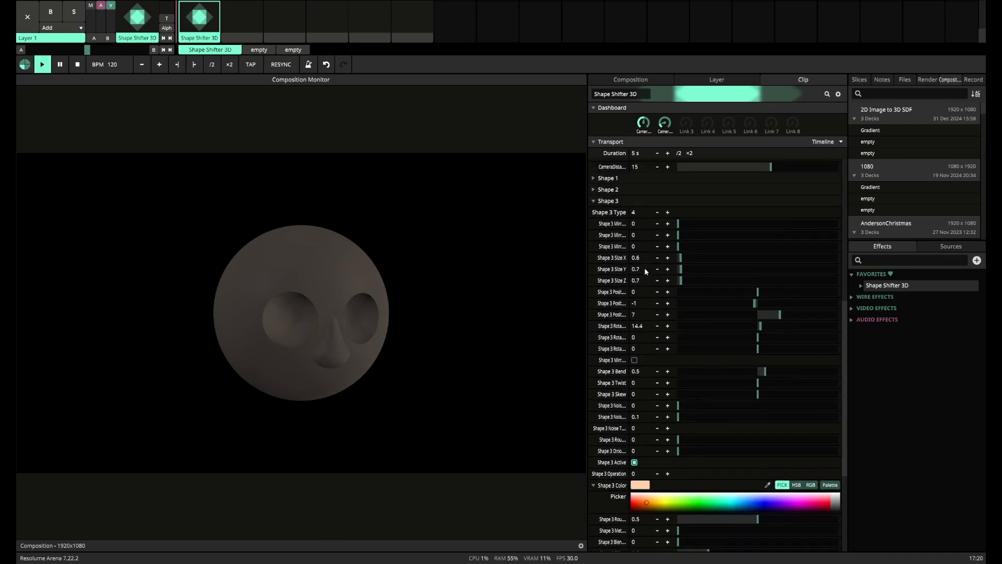
{"action": "left_click", "coordinate": [595, 201]}
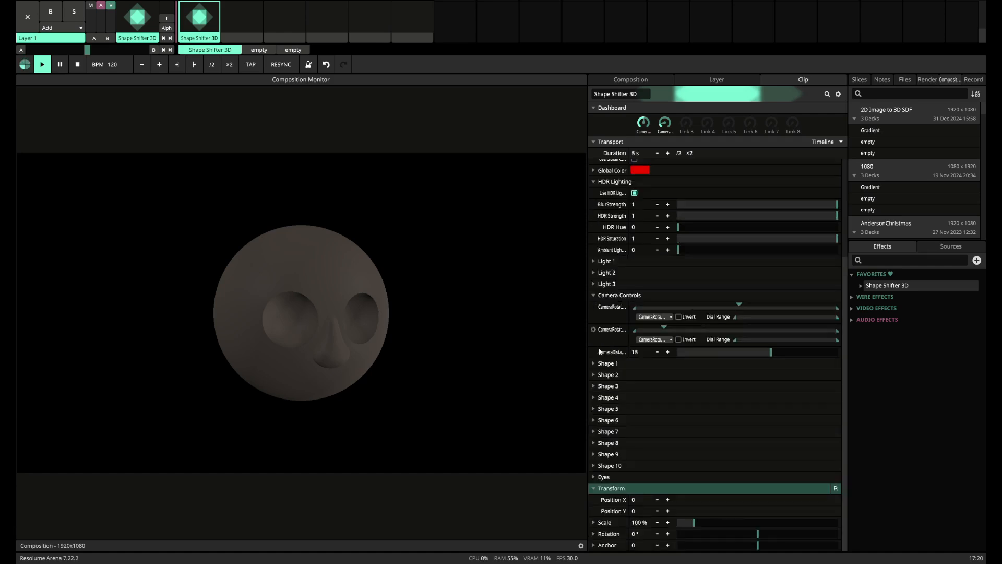
{"action": "left_click", "coordinate": [595, 399]}
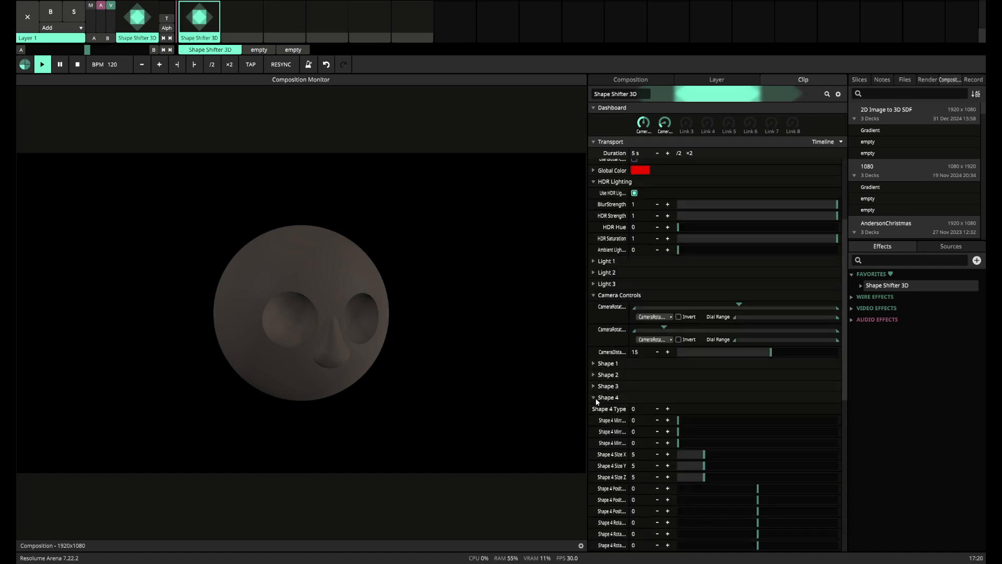
{"action": "scroll", "coordinate": [596, 401], "scroll_direction": "down", "scroll_amount": 3}
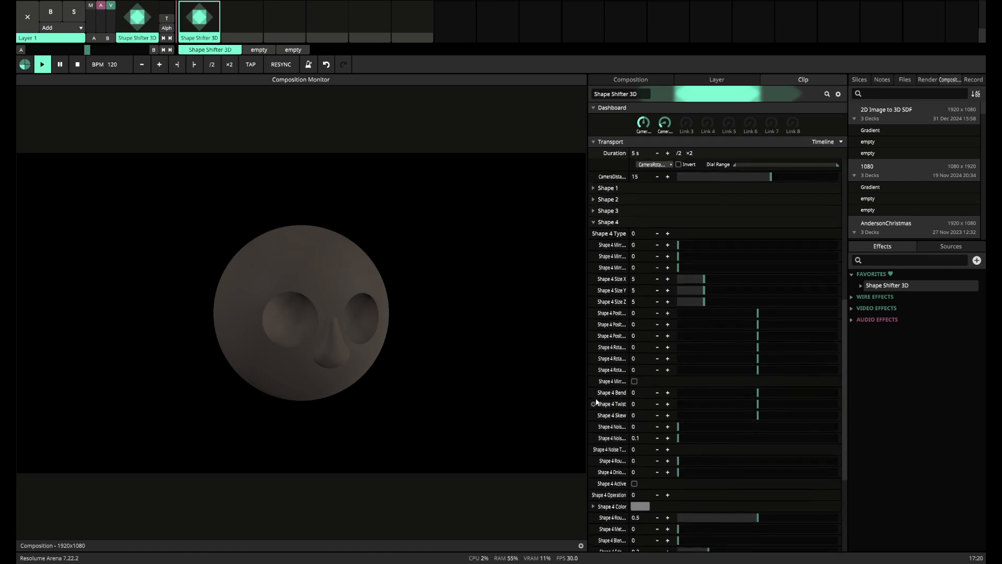
{"action": "scroll", "coordinate": [597, 401], "scroll_direction": "down", "scroll_amount": 1}
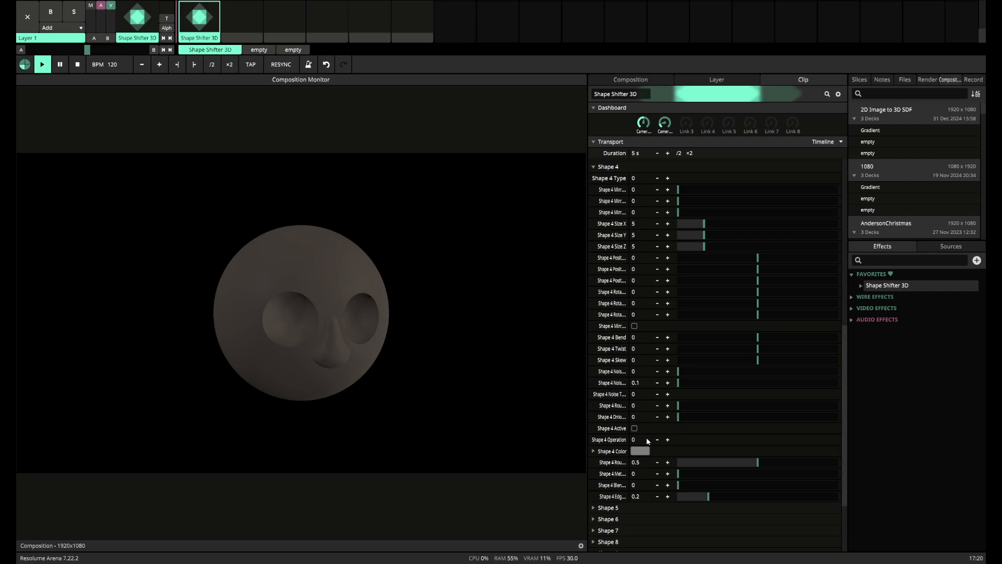
{"action": "scroll", "coordinate": [624, 358], "scroll_direction": "up", "scroll_amount": 1}
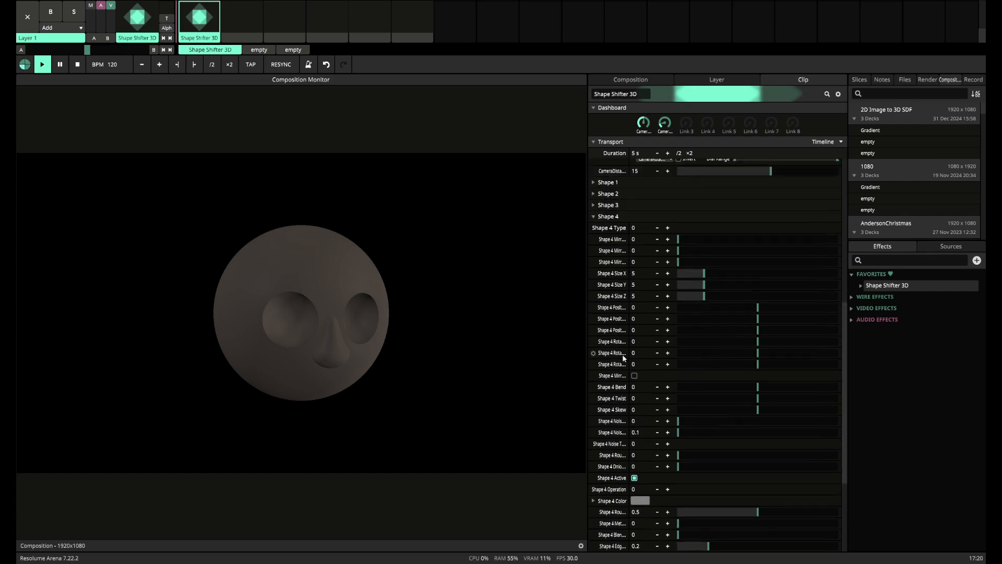
{"action": "scroll", "coordinate": [624, 358], "scroll_direction": "down", "scroll_amount": 1}
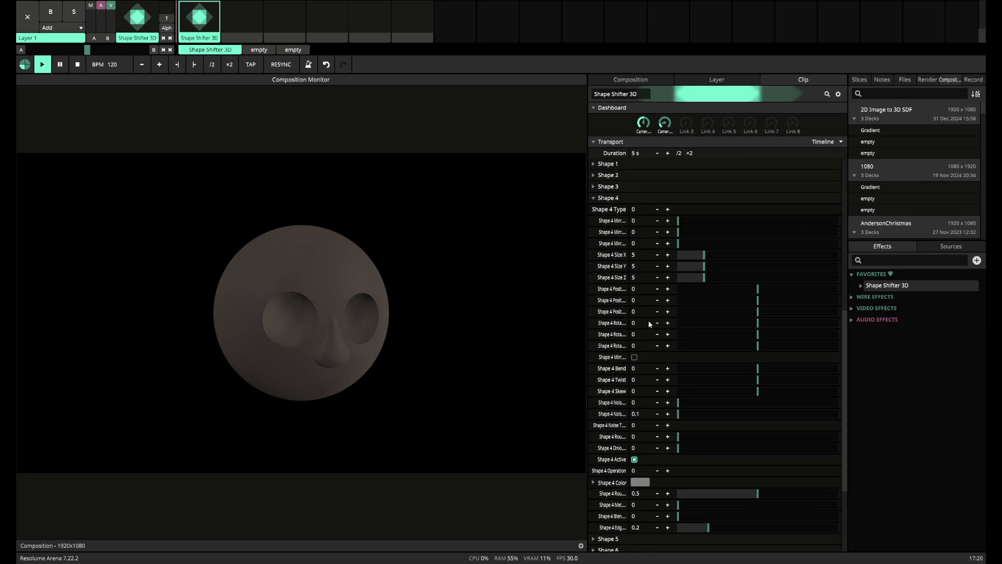
Move Shape 4 forward out of the head by setting its Z position to 4.5
{"action": "left_click", "coordinate": [668, 311]}
{"action": "left_click", "coordinate": [667, 311]}
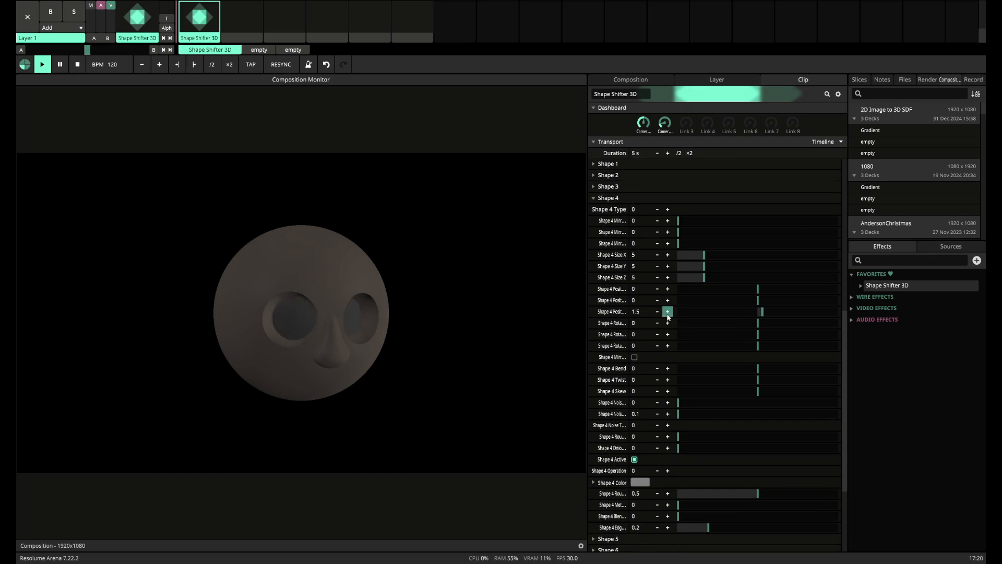
{"action": "left_click", "coordinate": [668, 314]}
{"action": "left_click", "coordinate": [667, 314]}
{"action": "left_click", "coordinate": [667, 314]}
{"action": "left_click", "coordinate": [668, 314]}
{"action": "left_click", "coordinate": [668, 314]}
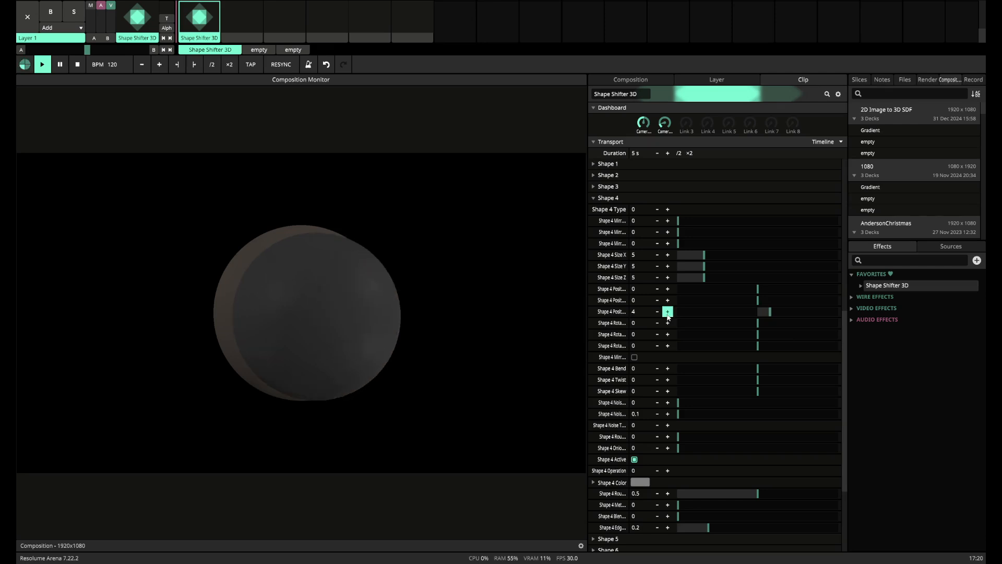
{"action": "left_click", "coordinate": [668, 312]}
Shrink Shape 4 to eyeball size by setting its X, Y and Z sizes to 1.5 each
{"action": "double_click", "coordinate": [635, 258]}
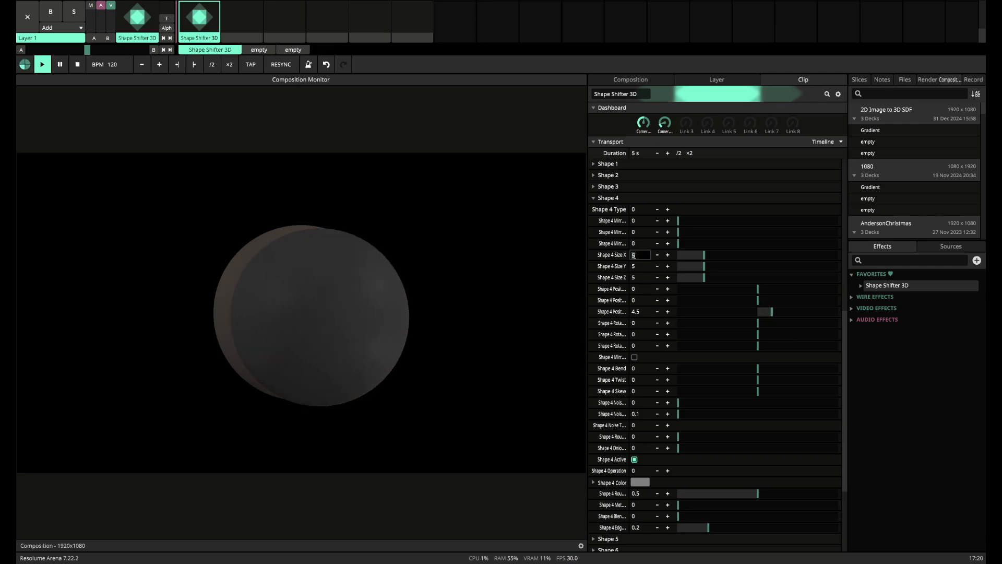
{"action": "type", "text": "1.5"}
{"action": "key", "text": "Return"}
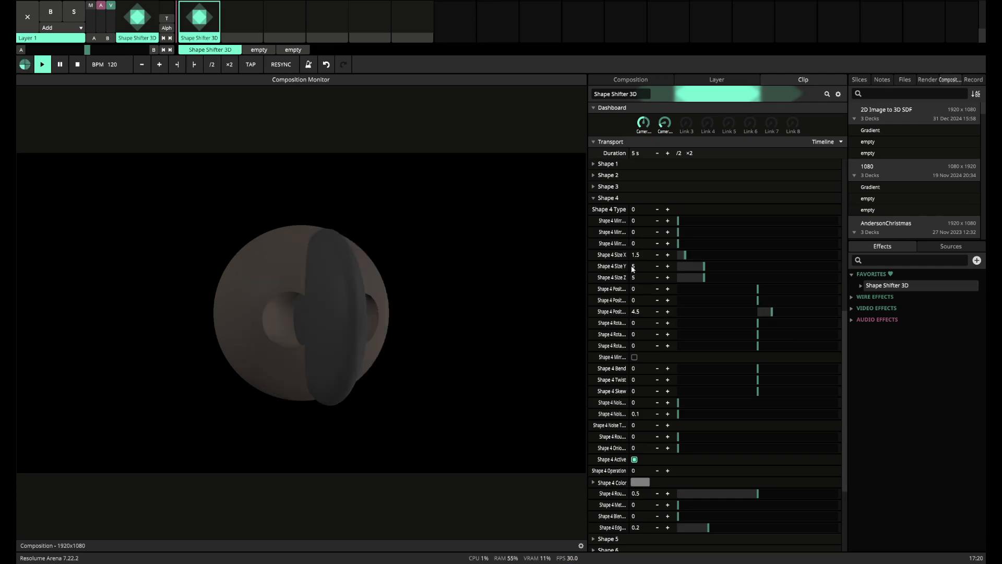
{"action": "double_click", "coordinate": [634, 266]}
{"action": "type", "text": "1.5"}
{"action": "key", "text": "Return"}
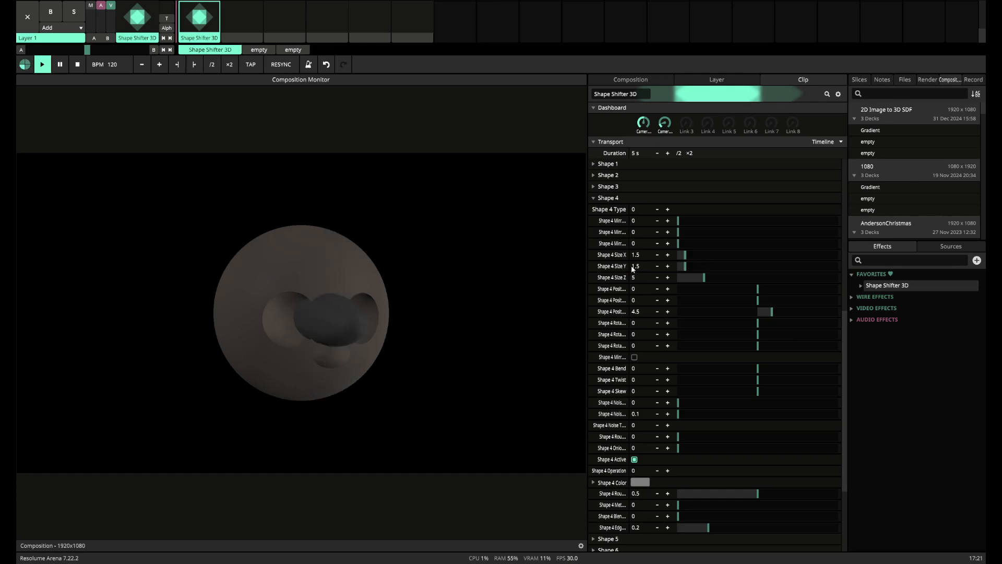
{"action": "double_click", "coordinate": [633, 277]}
{"action": "type", "text": "1.5"}
{"action": "key", "text": "Return"}
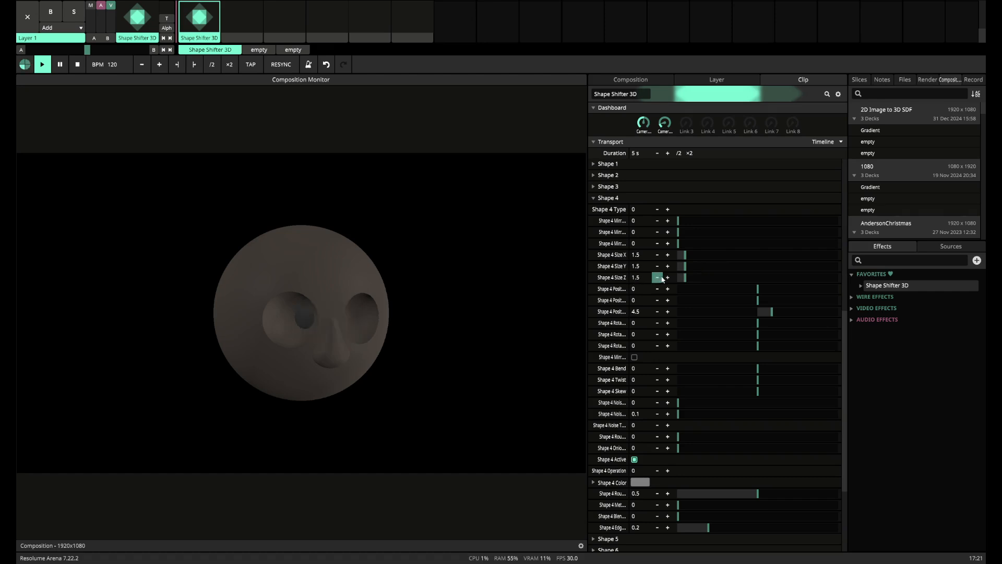
Mirror Shape 4 into two eyeballs with an X mirror value of 1.9 and raise its Y position to 0.5
{"action": "left_click", "coordinate": [667, 221]}
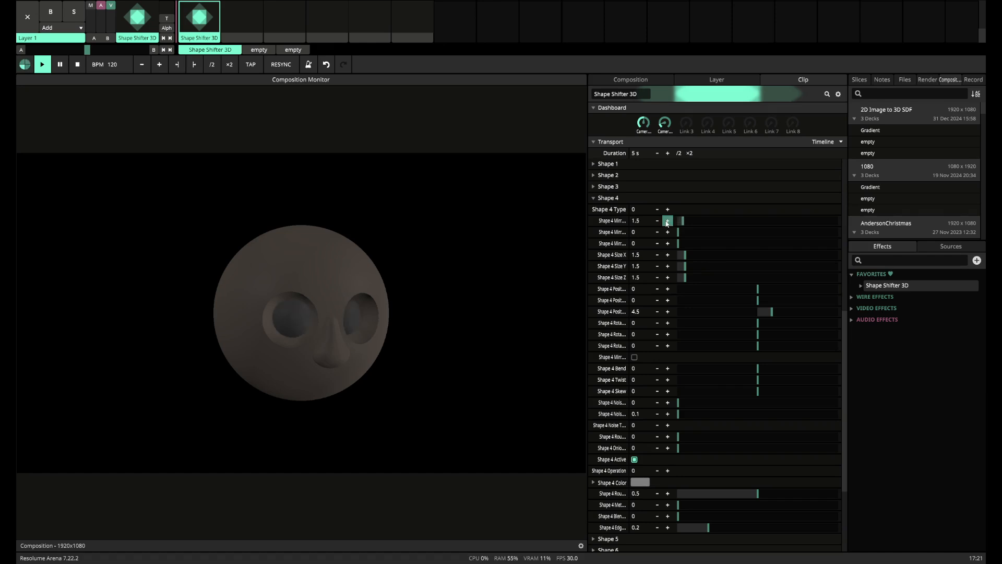
{"action": "left_click", "coordinate": [667, 221]}
{"action": "double_click", "coordinate": [635, 221]}
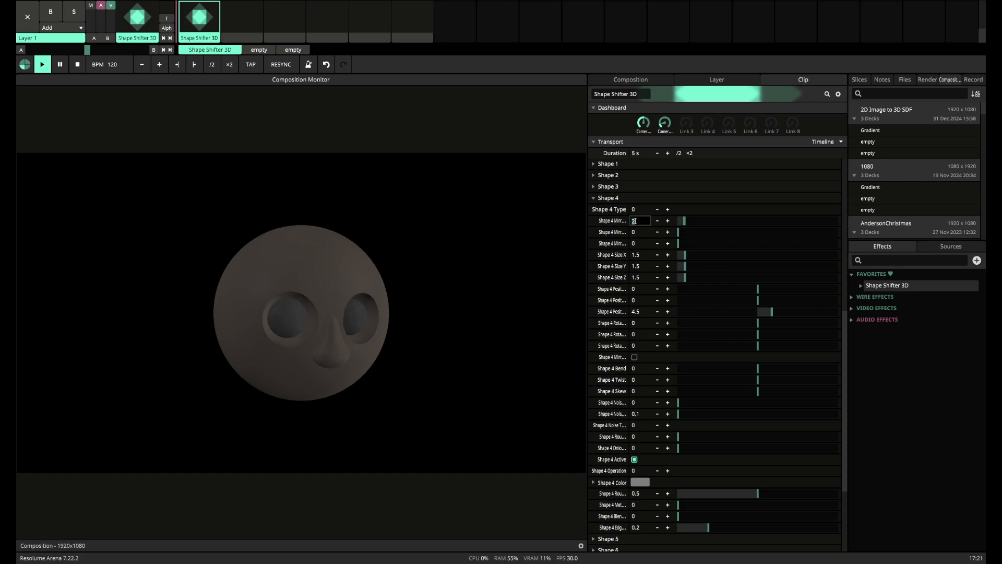
{"action": "type", "text": "1.9"}
{"action": "left_click", "coordinate": [667, 301]}
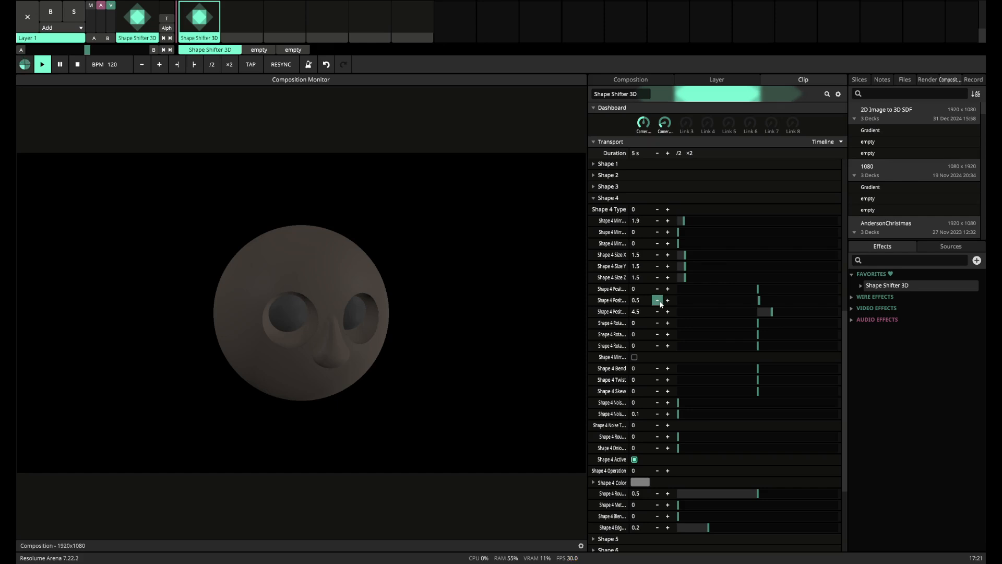
Raise the eye sockets to match the eyeballs by setting Shape 2's Y position to 0.5, and collapse Shape 2's settings
{"action": "scroll", "coordinate": [660, 303], "scroll_direction": "up", "scroll_amount": 3}
{"action": "left_click", "coordinate": [595, 245]}
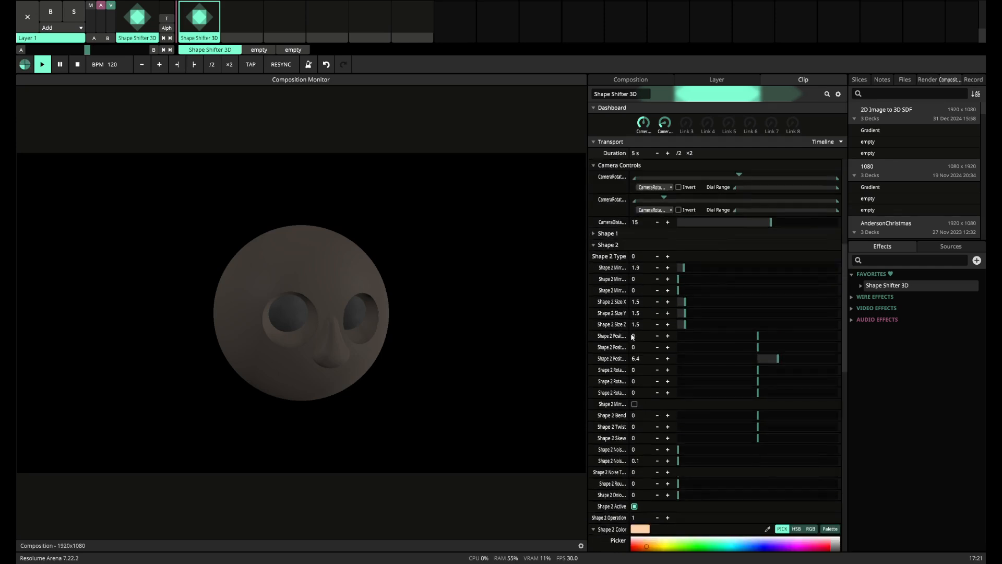
{"action": "left_click", "coordinate": [658, 349]}
{"action": "left_click", "coordinate": [667, 347]}
{"action": "left_click", "coordinate": [668, 347]}
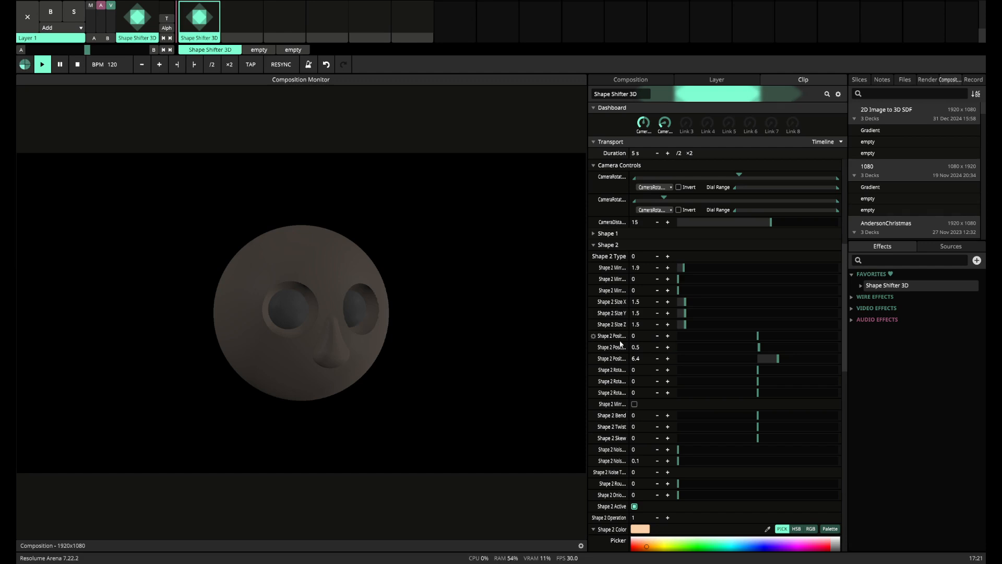
{"action": "left_click", "coordinate": [594, 246]}
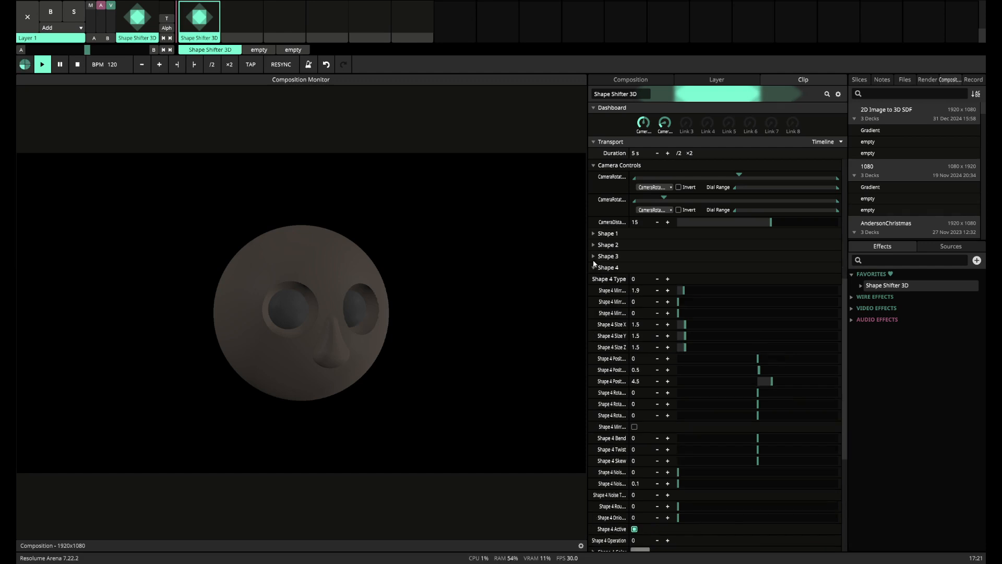
Raise the nose by setting Shape 3's Y position to -0.5, checking it from the side, and collapse Shape 3's settings
{"action": "left_click", "coordinate": [594, 256]}
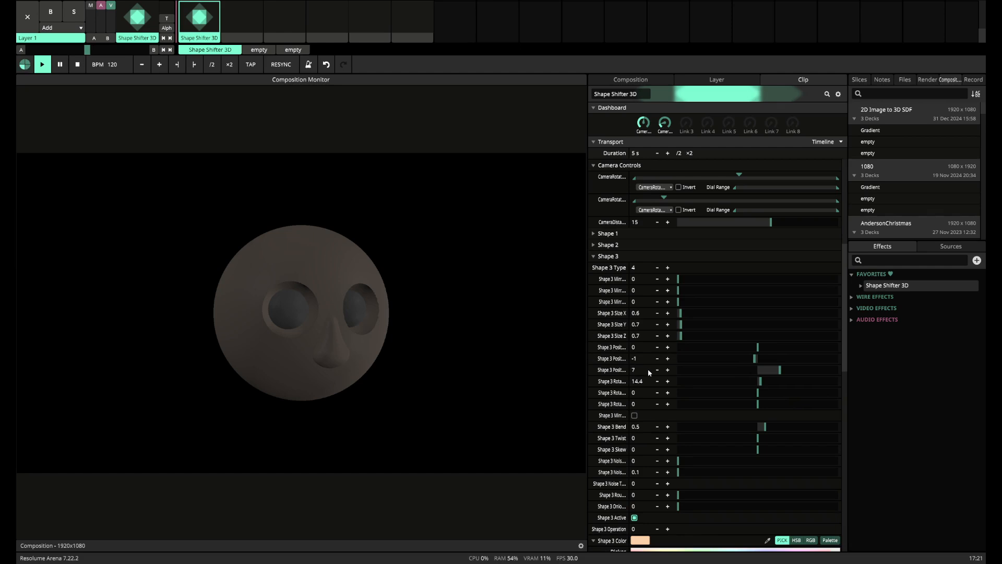
{"action": "left_click", "coordinate": [668, 359]}
{"action": "left_click", "coordinate": [667, 359]}
{"action": "left_click_drag", "start_coordinate": [668, 126], "coordinate": [670, 125]}
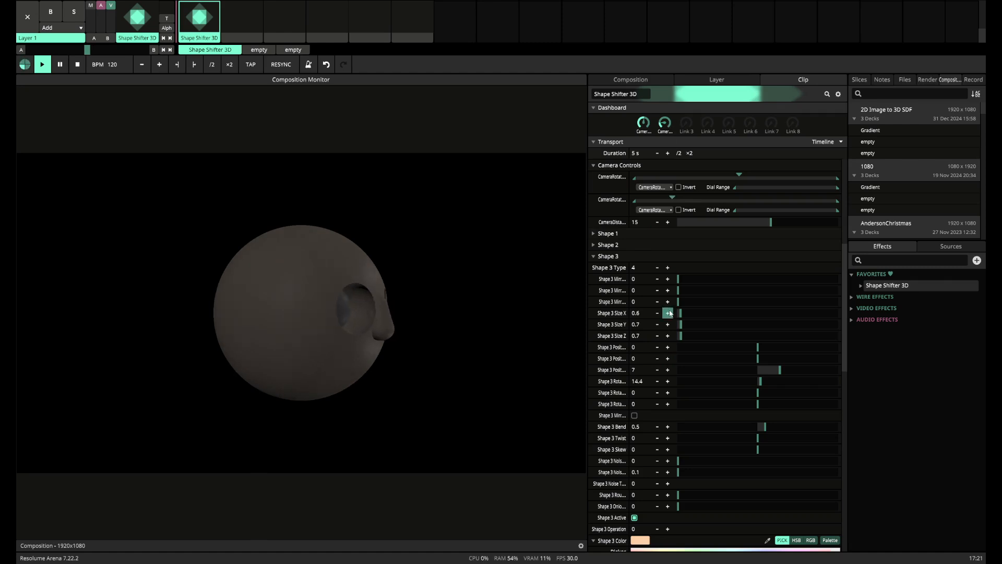
{"action": "left_click", "coordinate": [658, 359]}
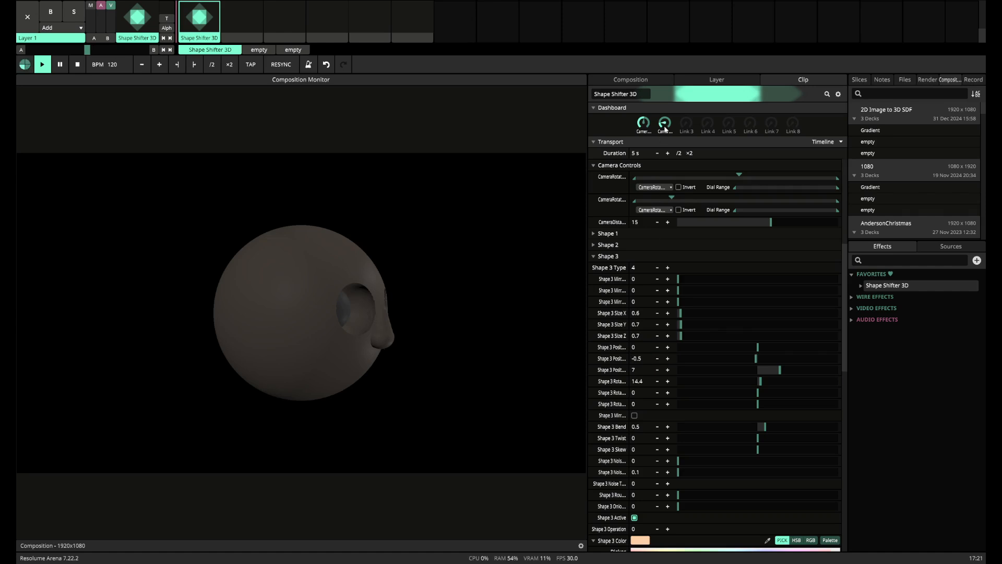
{"action": "mouse_move", "coordinate": [665, 128]}
{"action": "left_mouse_down"}
{"action": "mouse_move", "coordinate": [671, 140]}
{"action": "mouse_move", "coordinate": [668, 127]}
{"action": "left_mouse_up"}
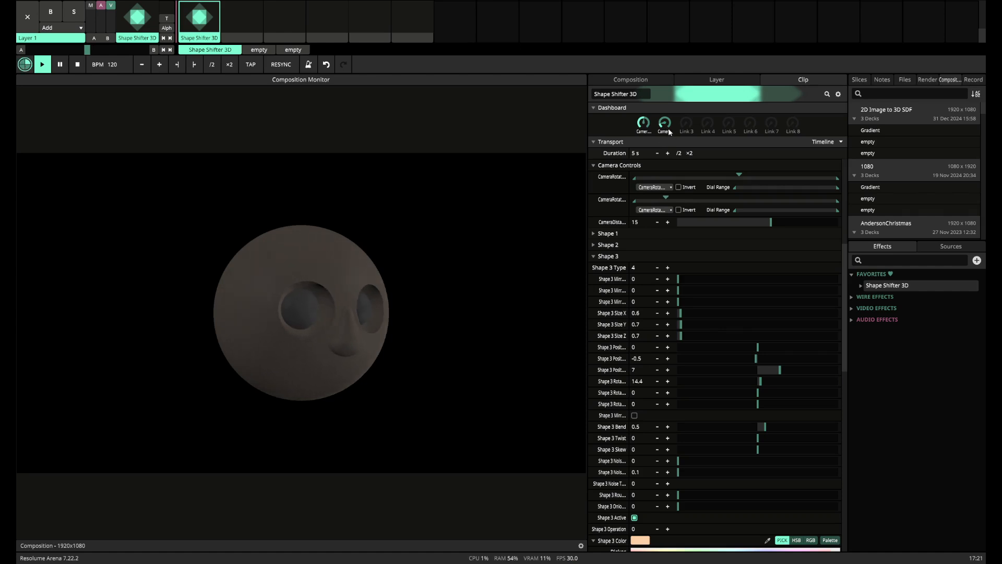
{"action": "left_click", "coordinate": [595, 257]}
Push the eyeballs further out of their sockets by setting Shape 4's Z position to 5.5
{"action": "left_click", "coordinate": [596, 268]}
{"action": "scroll", "coordinate": [609, 334], "scroll_direction": "down", "scroll_amount": 3}
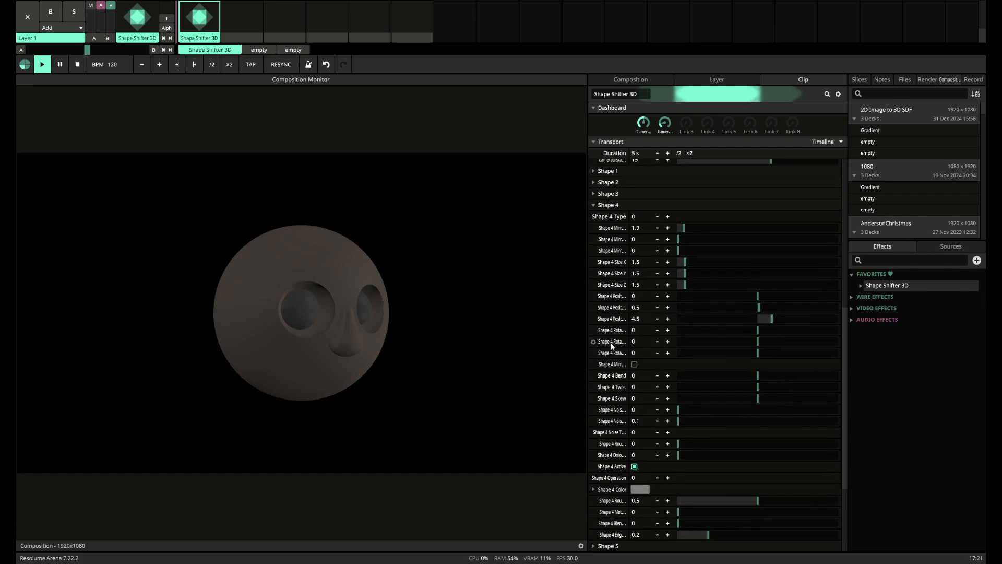
{"action": "scroll", "coordinate": [612, 345], "scroll_direction": "down", "scroll_amount": 1}
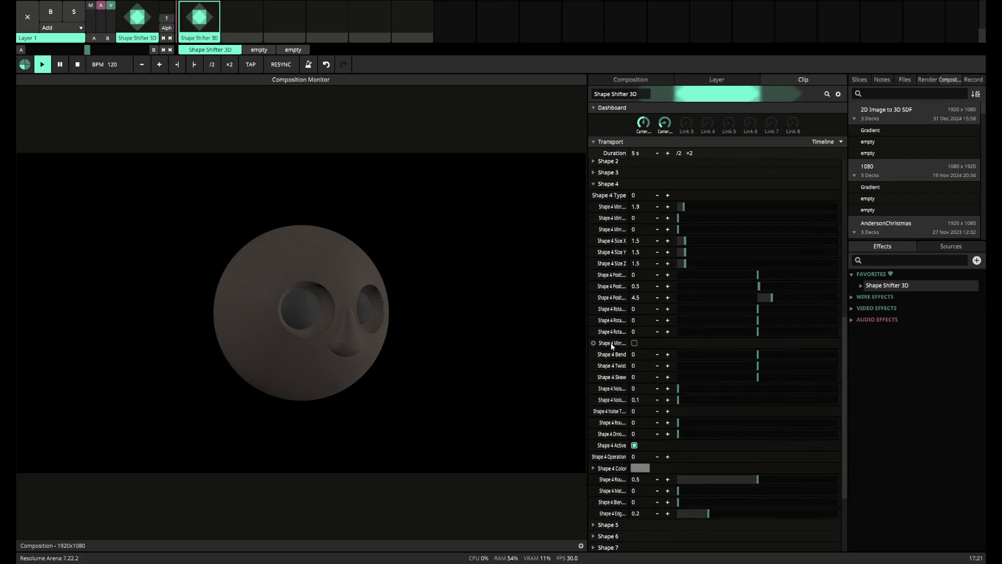
{"action": "left_click", "coordinate": [667, 297]}
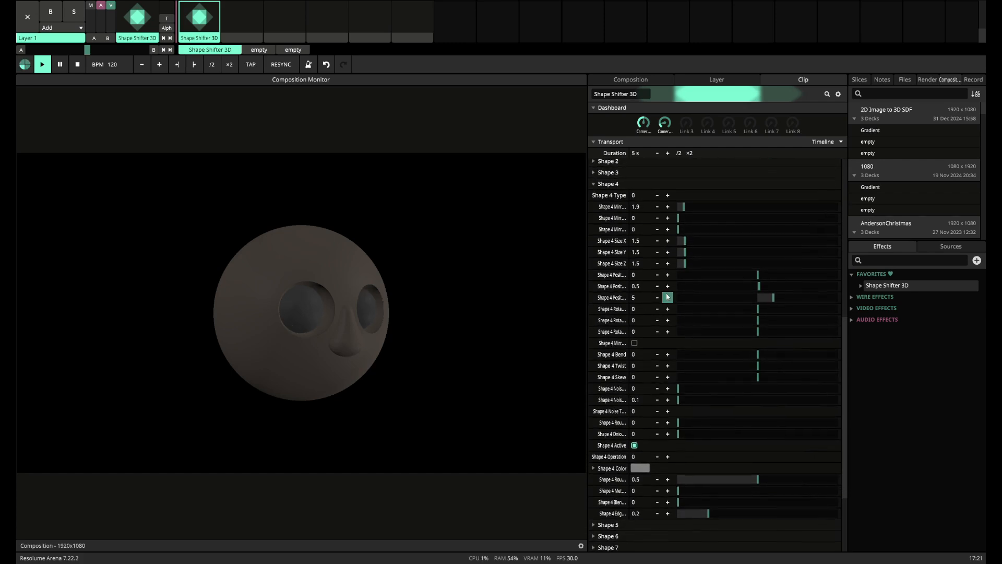
{"action": "left_click", "coordinate": [667, 298]}
{"action": "left_click", "coordinate": [667, 297]}
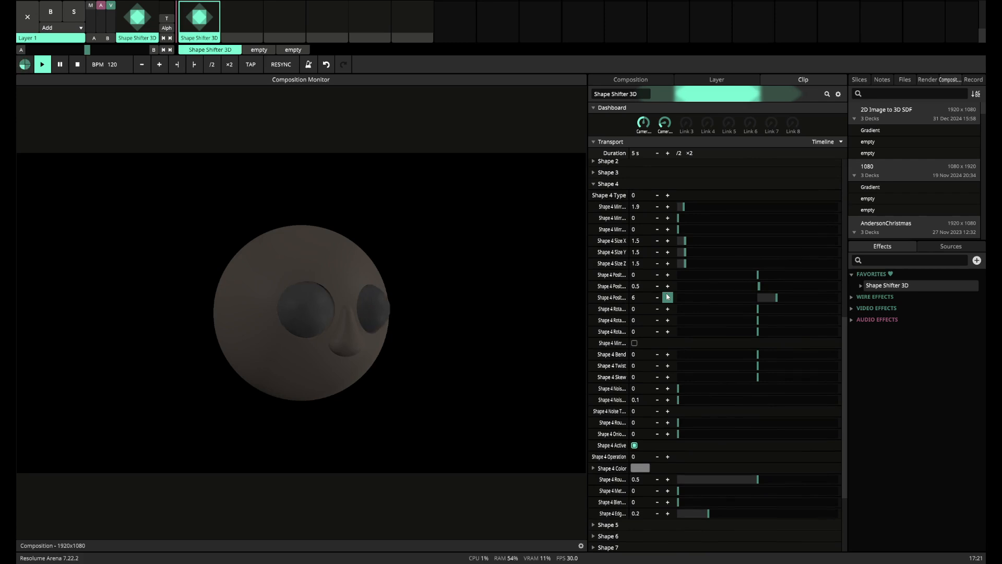
{"action": "left_click", "coordinate": [658, 298]}
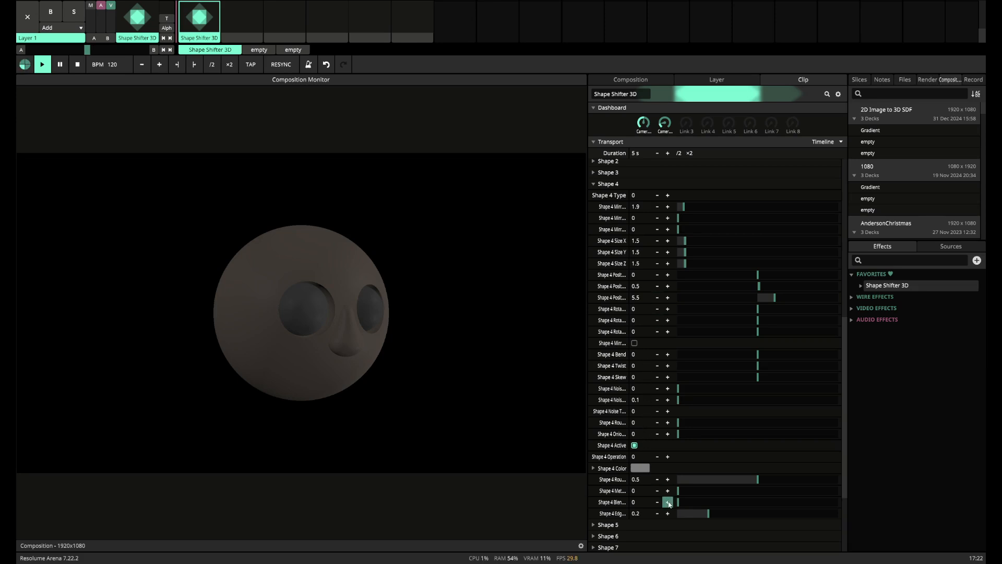
Set Shape 4's blend value to 0.2
{"action": "double_click", "coordinate": [635, 502]}
{"action": "type", "text": "0.2"}
{"action": "key", "text": "Return"}
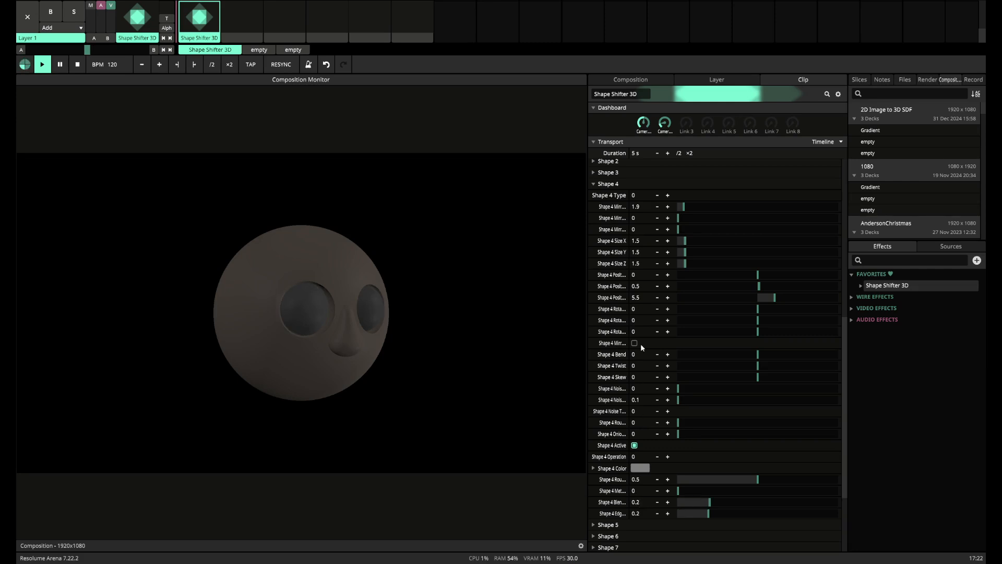
Reopen Shape 2's settings and narrow the eye openings by reducing its Y size to 0.85
{"action": "scroll", "coordinate": [641, 343], "scroll_direction": "up", "scroll_amount": 3}
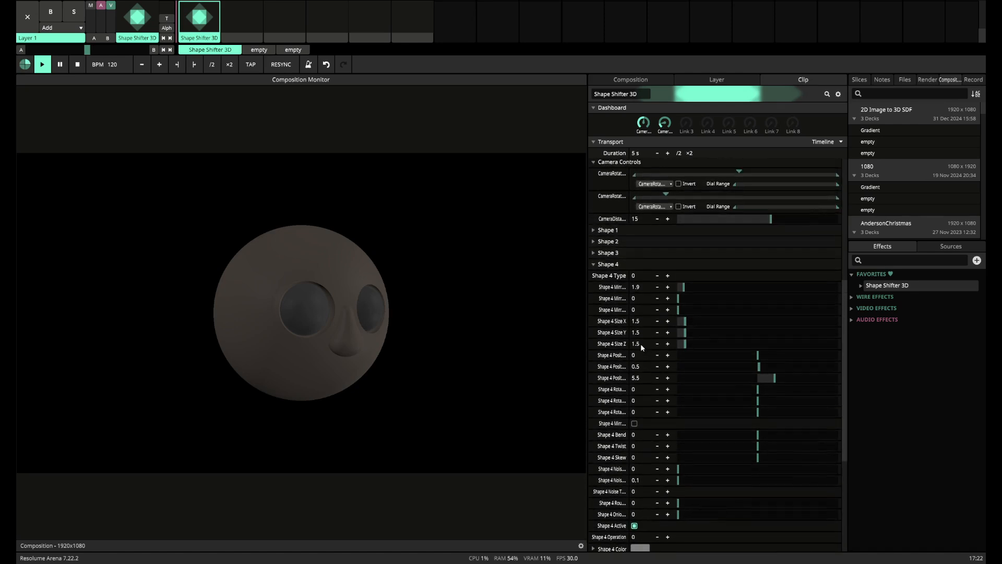
{"action": "left_click", "coordinate": [594, 245]}
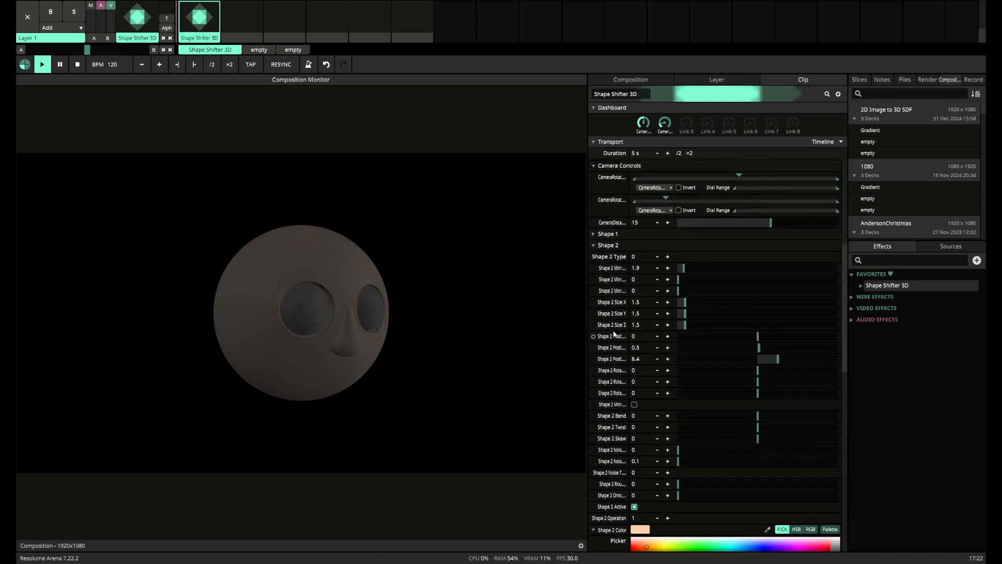
{"action": "scroll", "coordinate": [594, 313], "scroll_direction": "down", "scroll_amount": 1}
{"action": "left_click_drag", "start_coordinate": [685, 296], "coordinate": [683, 297]}
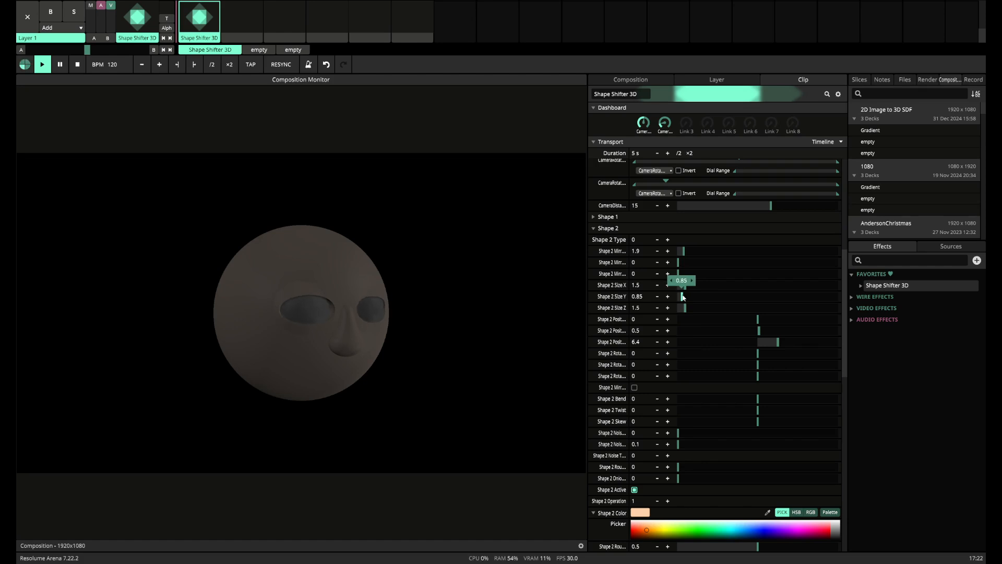
Link Shape 2's Y size to dashboard Link 3 and turn that dial down until the eye openings are narrow slits
{"action": "left_click", "coordinate": [595, 297]}
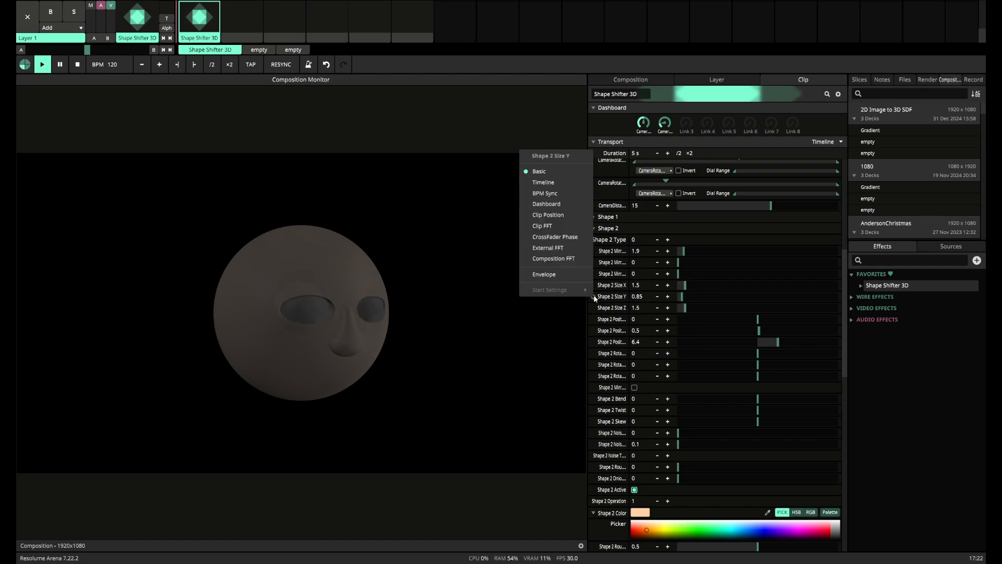
{"action": "left_click", "coordinate": [563, 203]}
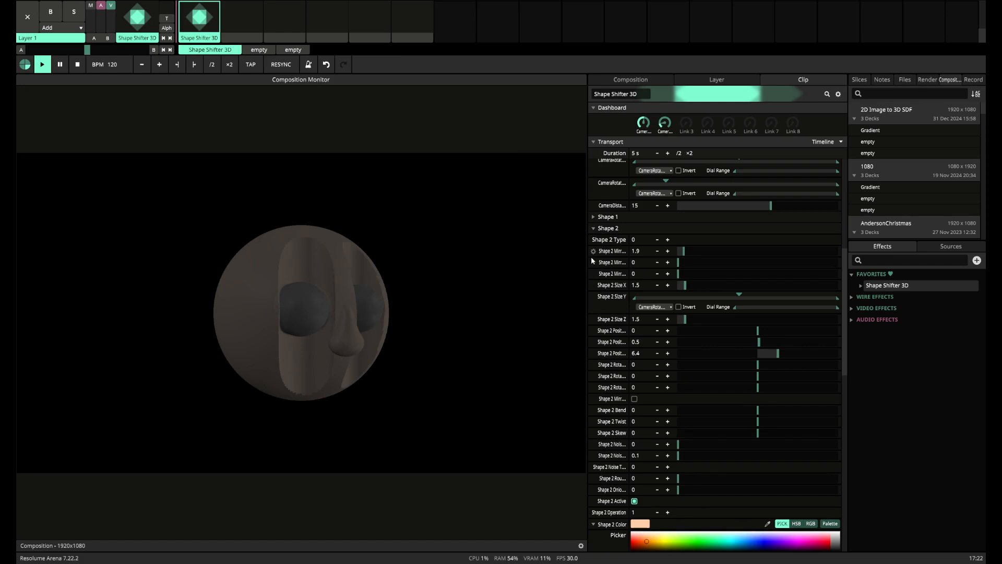
{"action": "left_click", "coordinate": [595, 297]}
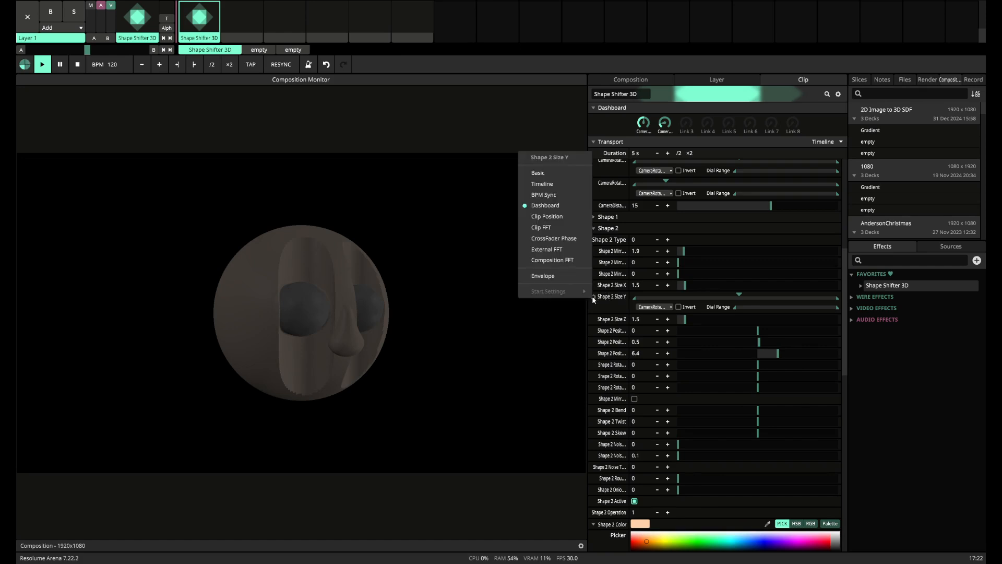
{"action": "left_click", "coordinate": [652, 307]}
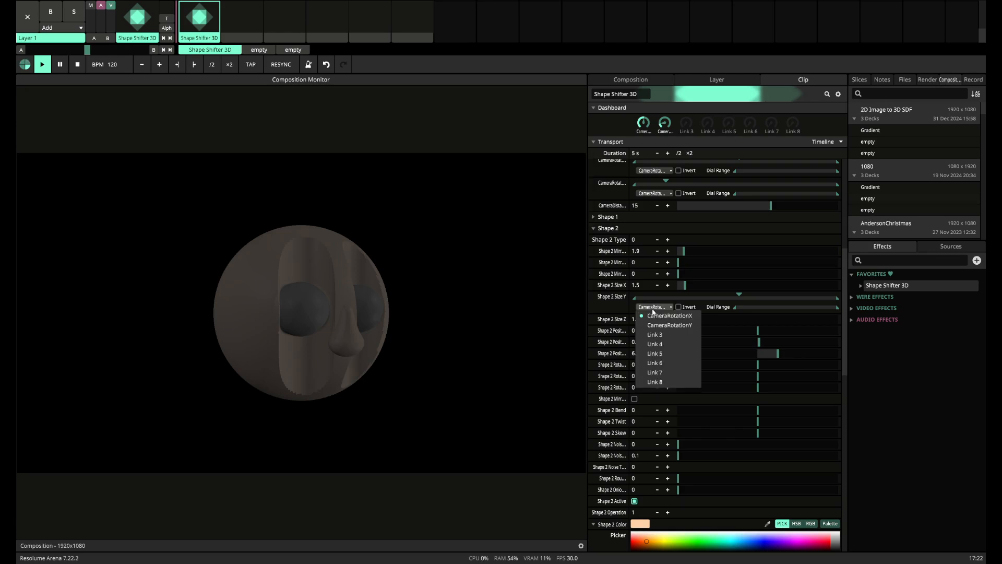
{"action": "left_click", "coordinate": [656, 334]}
{"action": "left_click_drag", "start_coordinate": [686, 127], "coordinate": [684, 175]}
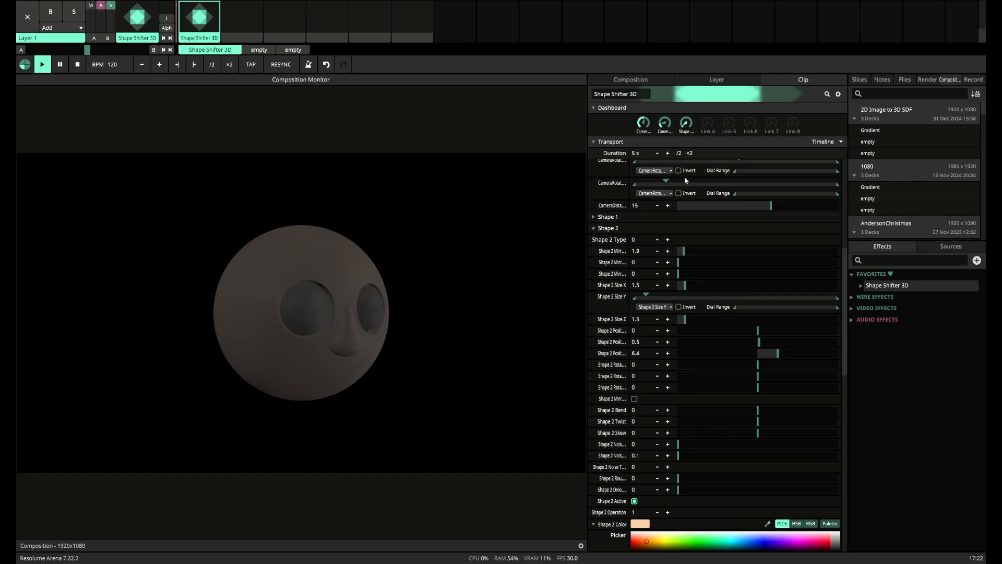
{"action": "left_click_drag", "start_coordinate": [689, 129], "coordinate": [688, 130]}
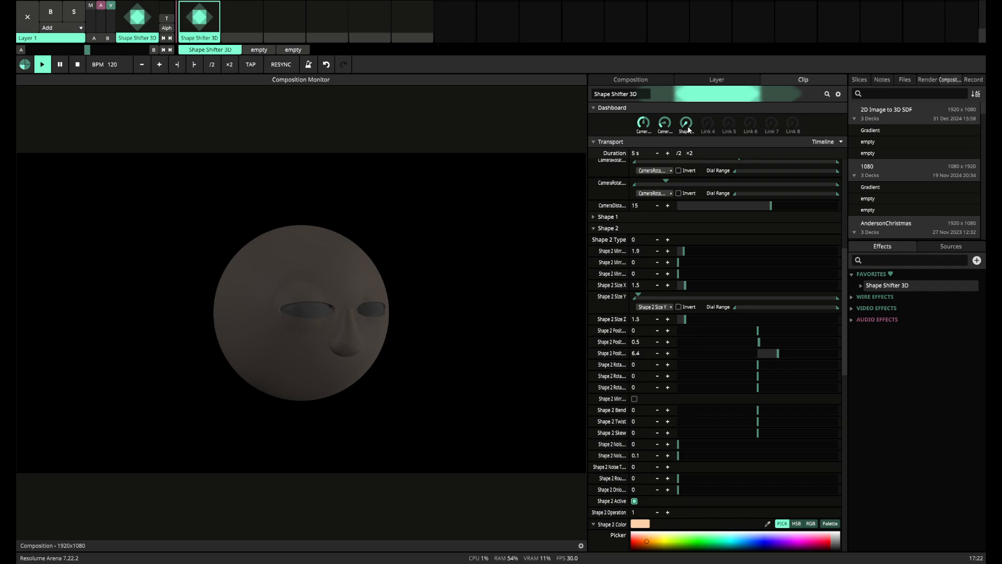
Change Shape 4's color to white for the eyeballs
{"action": "scroll", "coordinate": [636, 338], "scroll_direction": "down", "scroll_amount": 15}
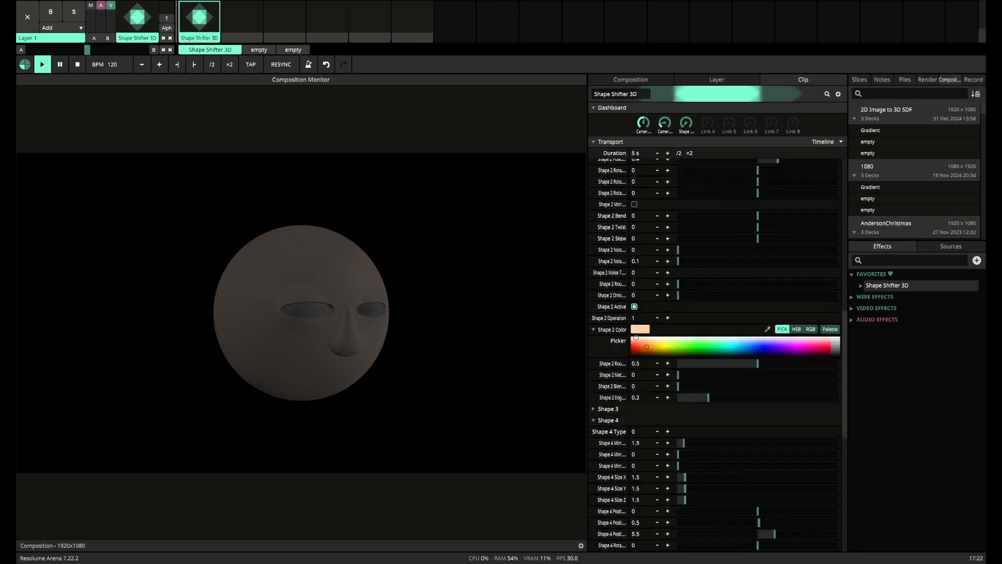
{"action": "scroll", "coordinate": [636, 339], "scroll_direction": "down", "scroll_amount": 1}
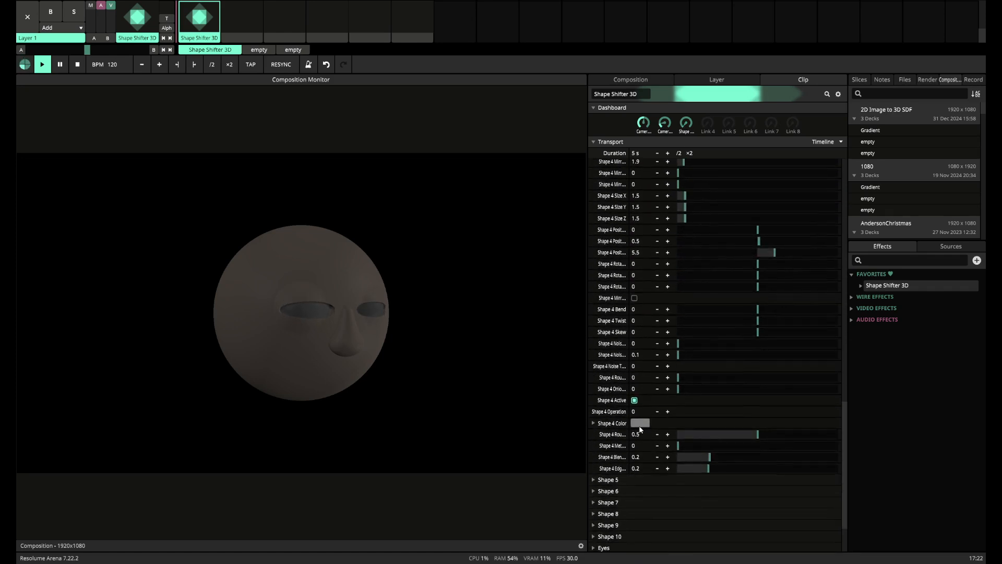
{"action": "left_click", "coordinate": [641, 423]}
{"action": "left_click", "coordinate": [649, 443]}
{"action": "left_click_drag", "start_coordinate": [649, 443], "coordinate": [631, 430]}
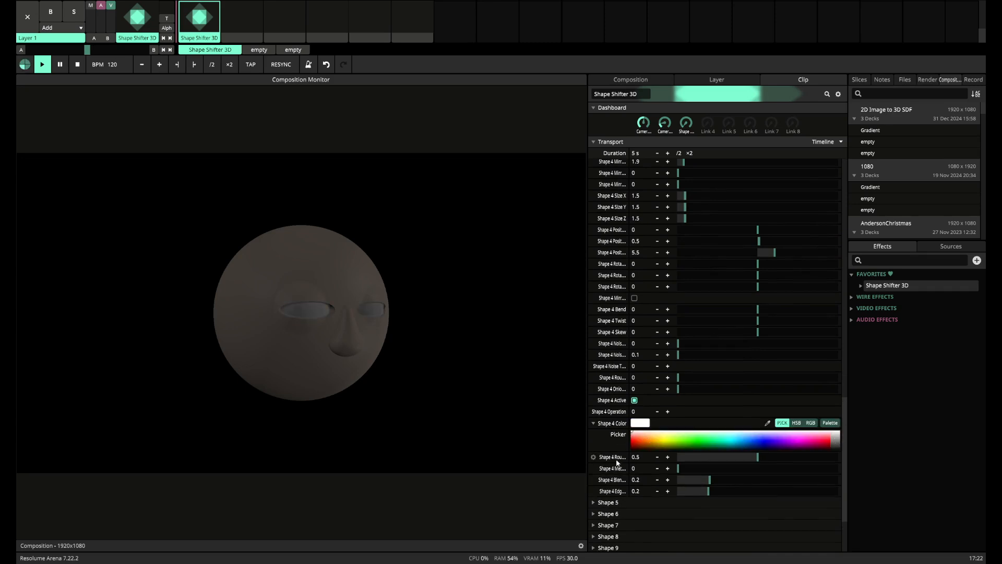
Lower Shape 4's roughness to 0.16 and turn the camera slightly to check the eyeball's highlight
{"action": "scroll", "coordinate": [615, 474], "scroll_direction": "down", "scroll_amount": 3}
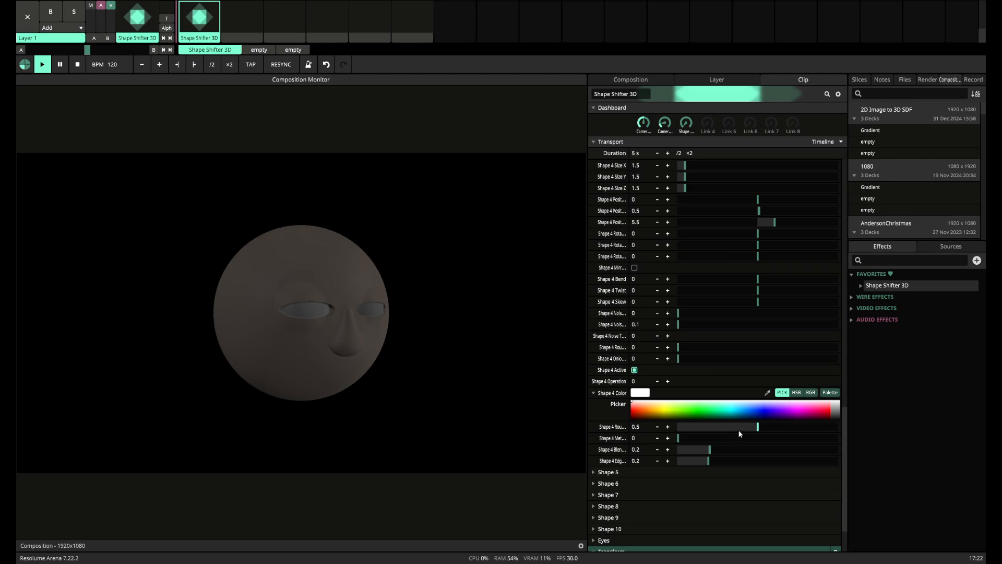
{"action": "left_click_drag", "start_coordinate": [740, 432], "coordinate": [705, 429]}
{"action": "left_click_drag", "start_coordinate": [665, 124], "coordinate": [664, 123]}
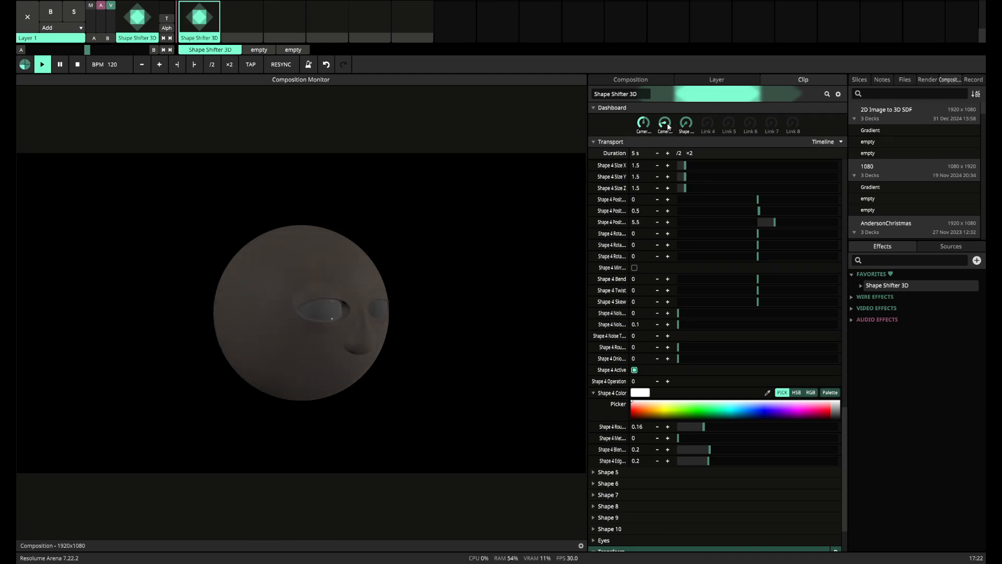
Open Shape 5's settings, activate the shape and set its Z position to 3.5
{"action": "scroll", "coordinate": [642, 373], "scroll_direction": "down", "scroll_amount": 3}
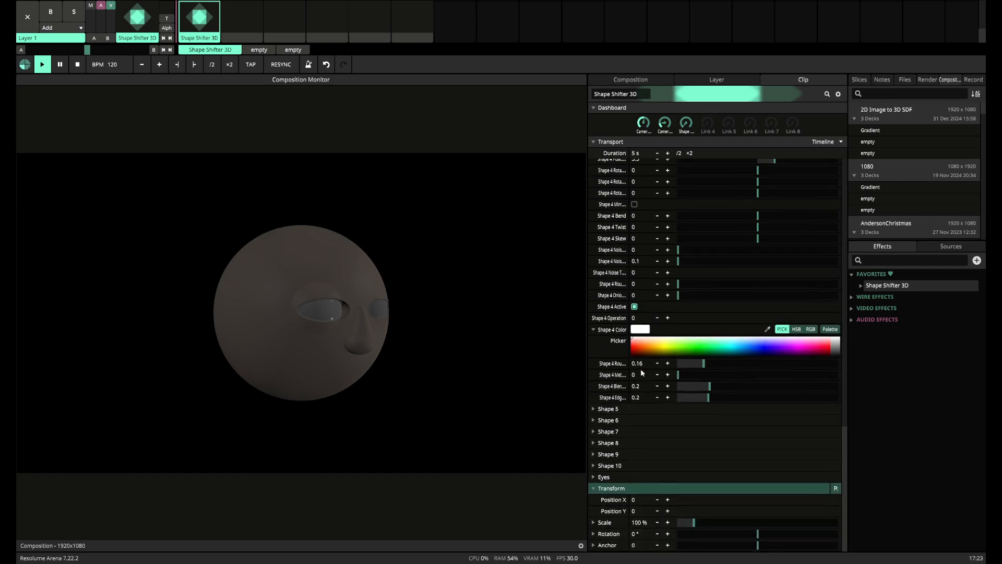
{"action": "left_click", "coordinate": [594, 409]}
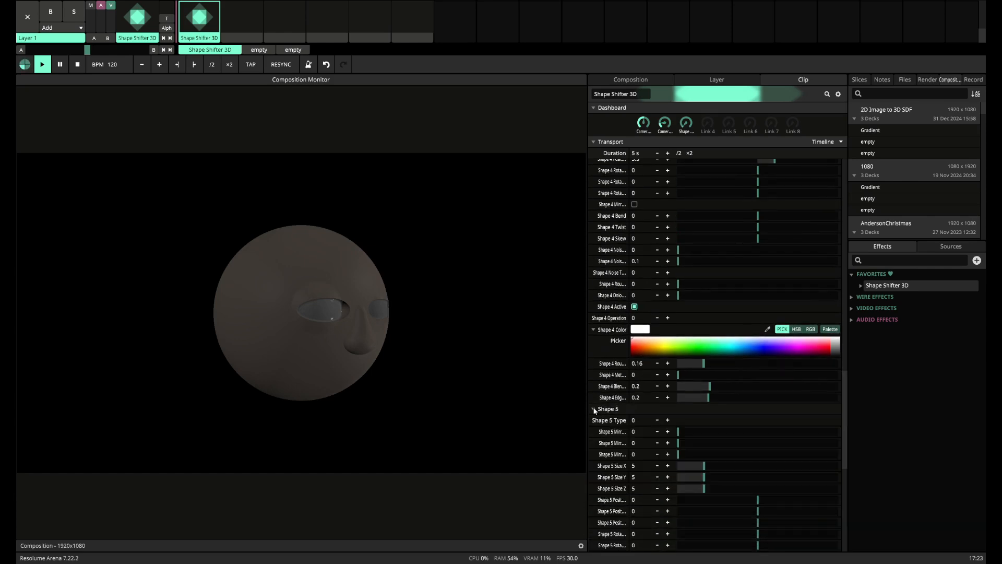
{"action": "scroll", "coordinate": [629, 409], "scroll_direction": "down", "scroll_amount": 6}
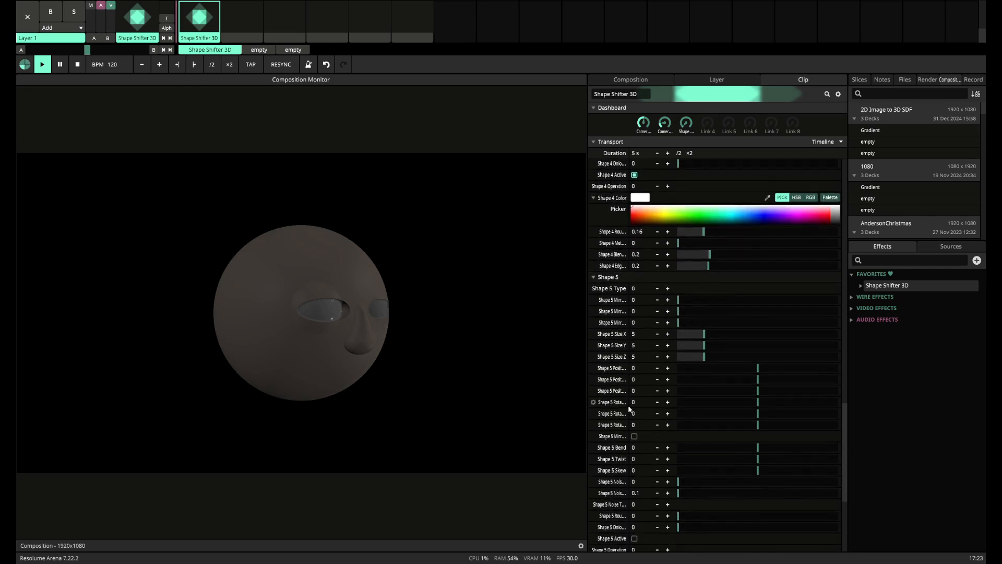
{"action": "scroll", "coordinate": [629, 409], "scroll_direction": "down", "scroll_amount": 4}
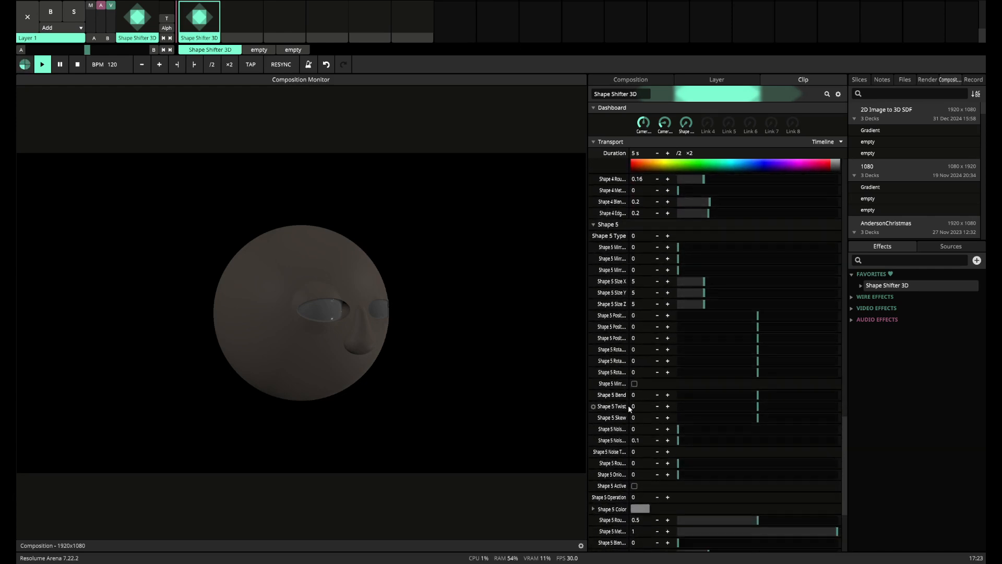
{"action": "scroll", "coordinate": [633, 383], "scroll_direction": "down", "scroll_amount": 1}
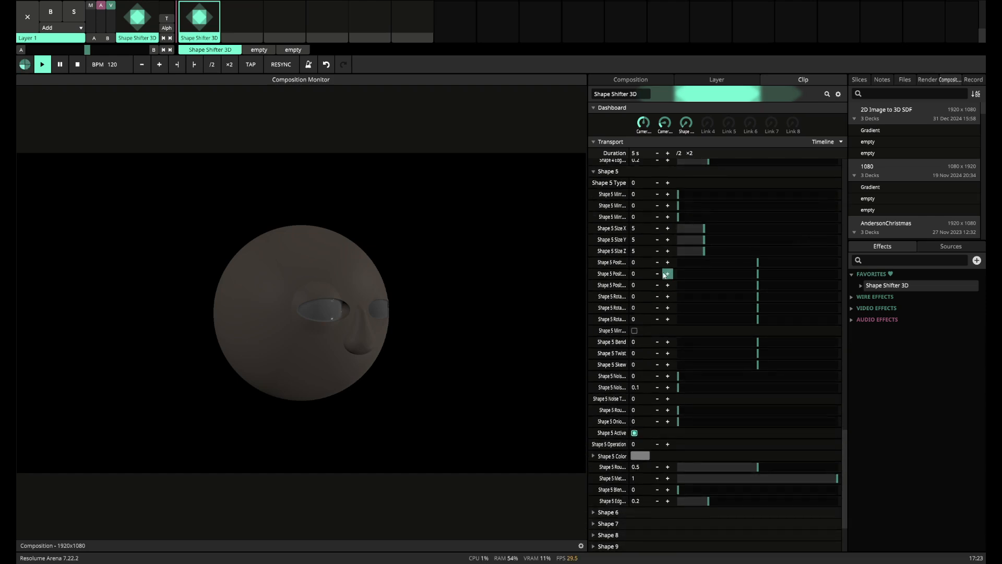
{"action": "left_click", "coordinate": [668, 285]}
{"action": "left_click", "coordinate": [668, 285]}
{"action": "left_click", "coordinate": [668, 285]}
{"action": "left_click", "coordinate": [668, 285]}
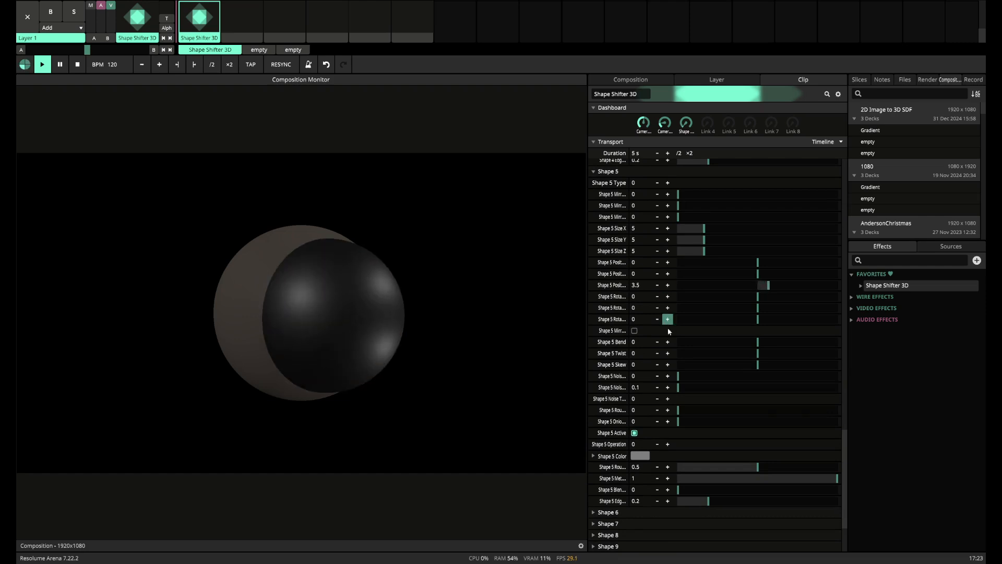
Reduce Shape 5's metallic value to 0 and sample Shape 2's skin color for it with the eyedropper
{"action": "left_click_drag", "start_coordinate": [753, 483], "coordinate": [681, 489]}
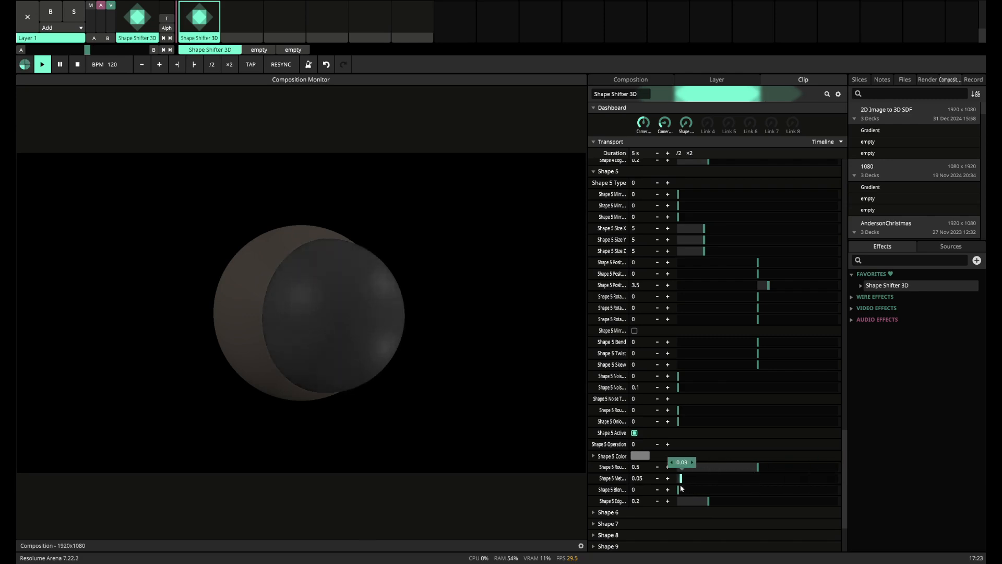
{"action": "left_click", "coordinate": [636, 458]}
{"action": "scroll", "coordinate": [694, 422], "scroll_direction": "up", "scroll_amount": 8}
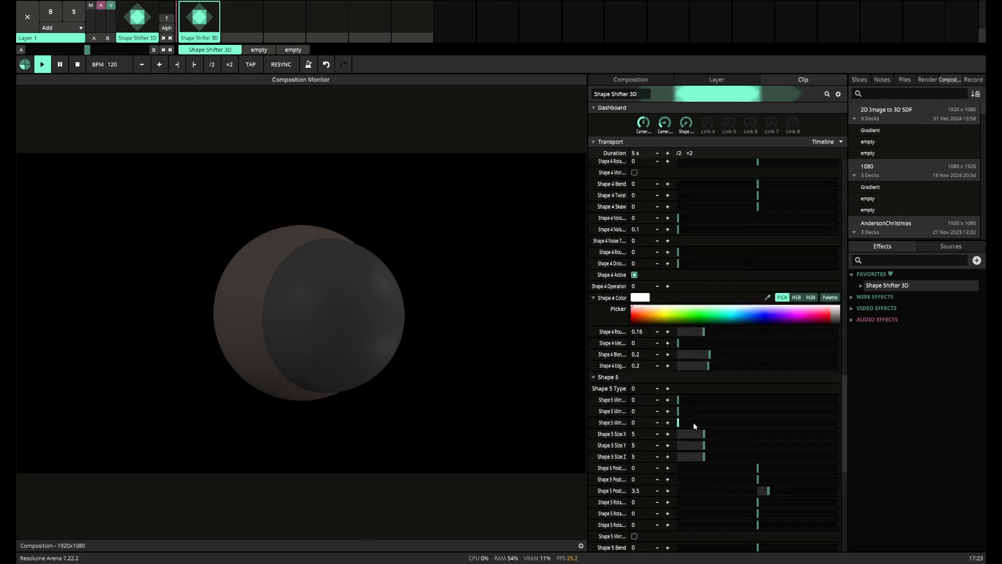
{"action": "scroll", "coordinate": [693, 422], "scroll_direction": "up", "scroll_amount": 5}
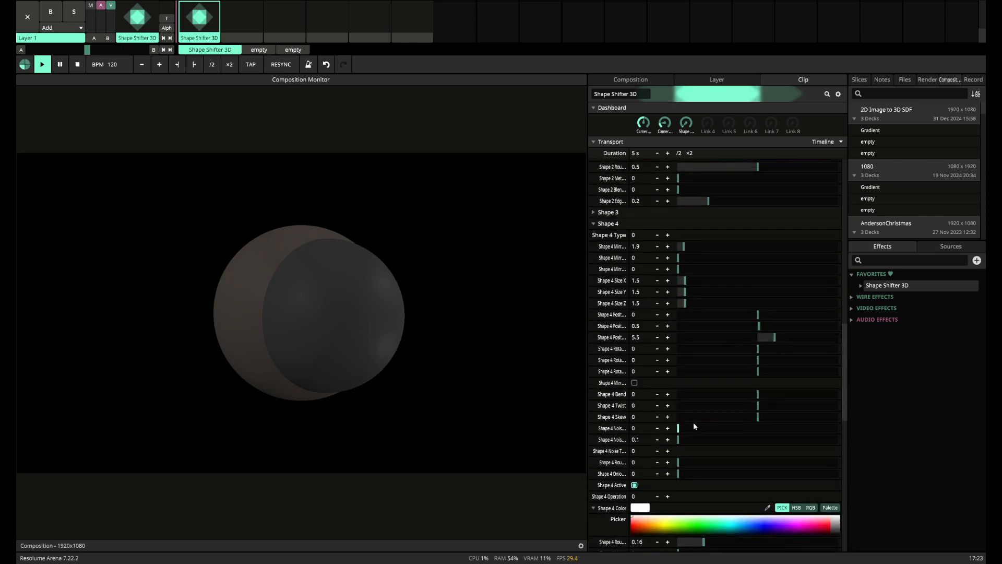
{"action": "left_click", "coordinate": [594, 225]}
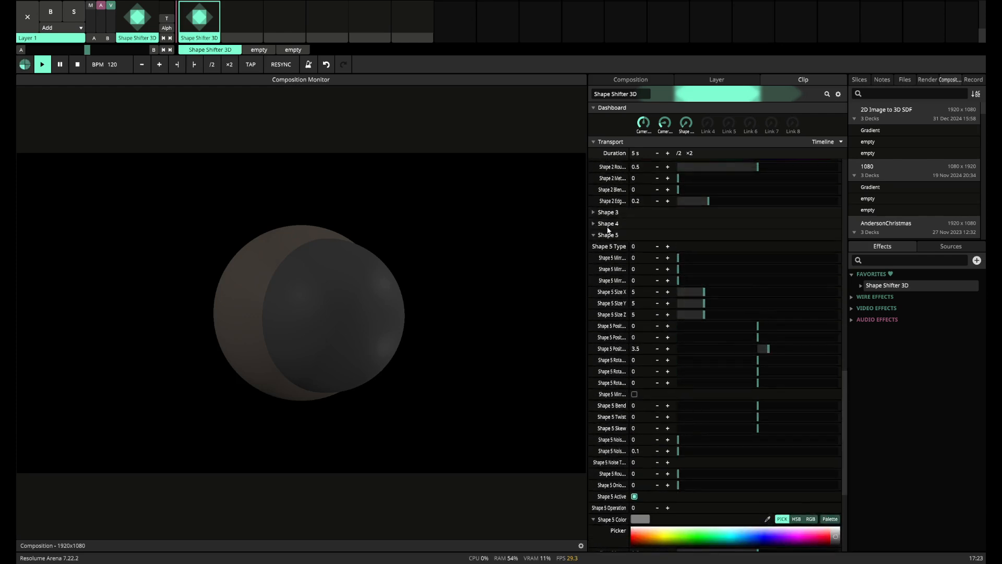
{"action": "scroll", "coordinate": [610, 232], "scroll_direction": "up", "scroll_amount": 3}
{"action": "scroll", "coordinate": [611, 232], "scroll_direction": "down", "scroll_amount": 3}
{"action": "scroll", "coordinate": [612, 233], "scroll_direction": "up", "scroll_amount": 3}
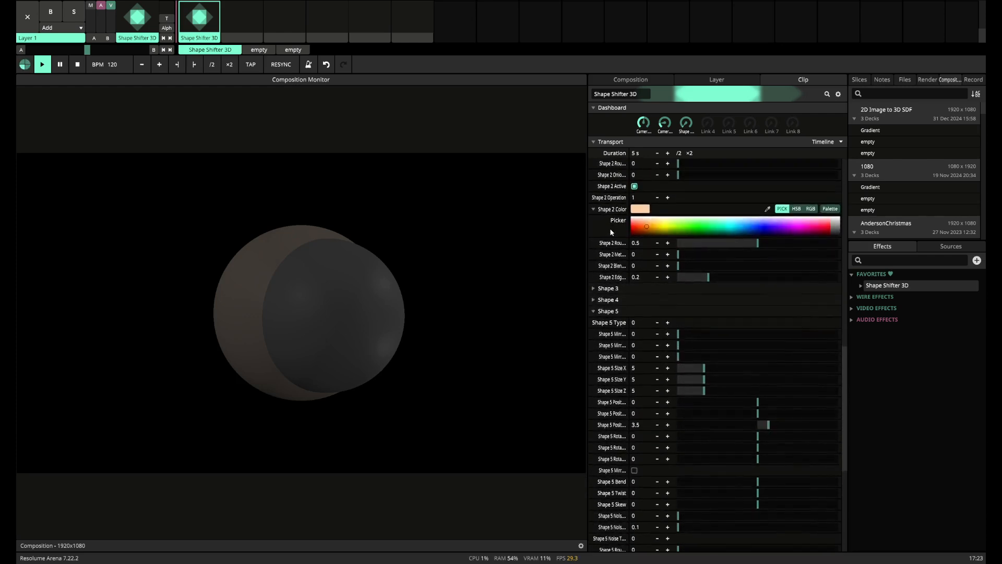
{"action": "scroll", "coordinate": [612, 232], "scroll_direction": "up", "scroll_amount": 8}
{"action": "scroll", "coordinate": [612, 232], "scroll_direction": "down", "scroll_amount": 10}
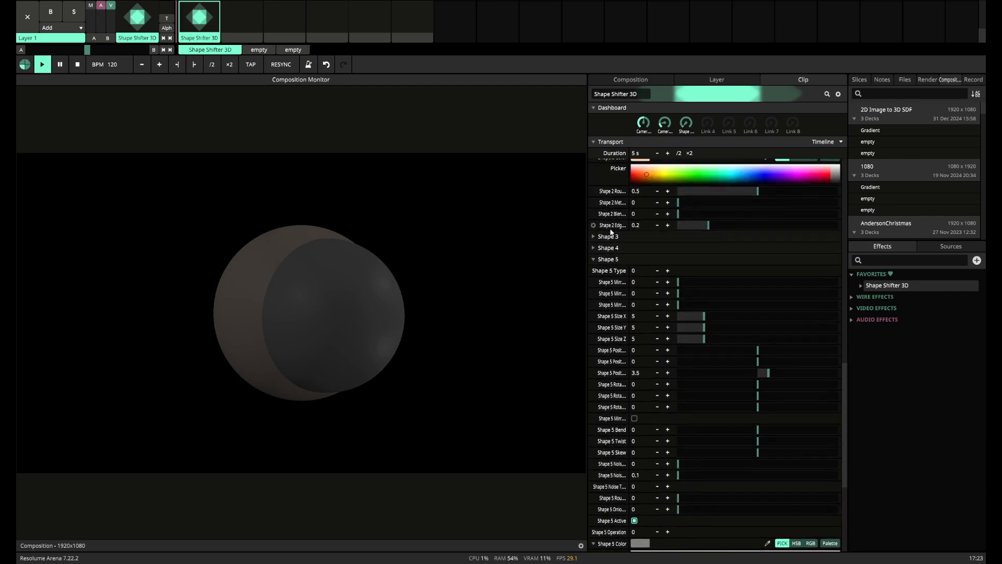
{"action": "scroll", "coordinate": [610, 232], "scroll_direction": "up", "scroll_amount": 1}
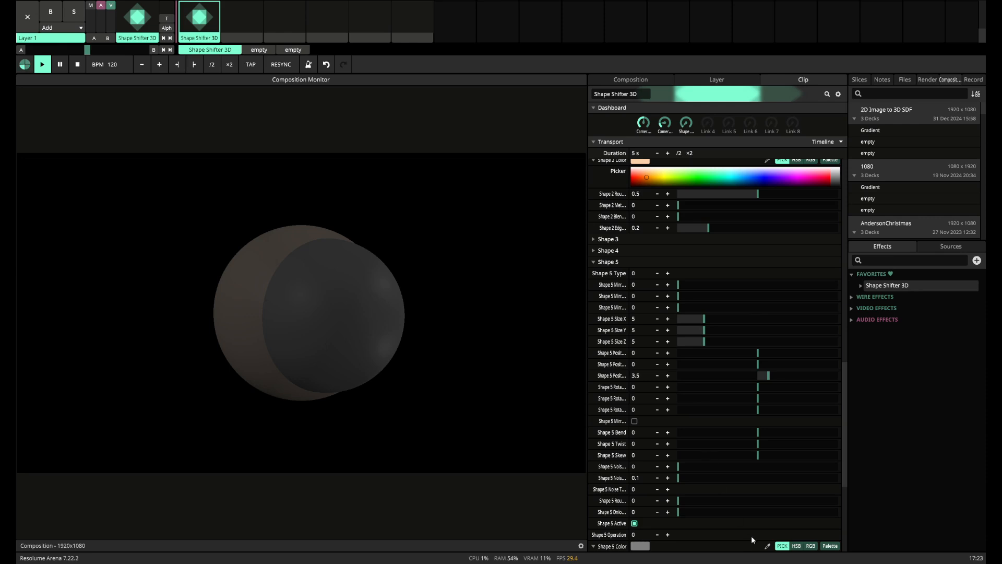
{"action": "left_click", "coordinate": [768, 545]}
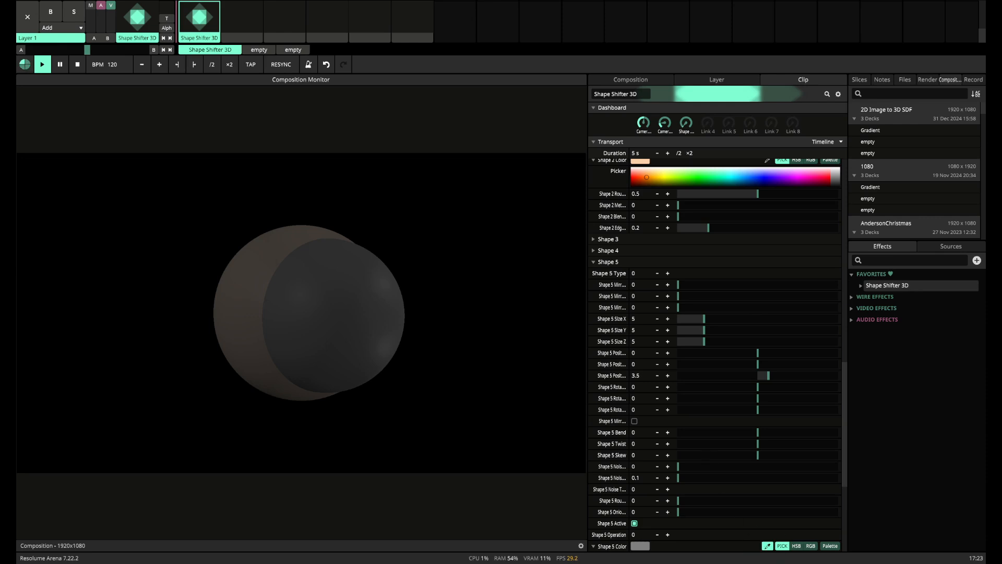
{"action": "left_click", "coordinate": [644, 161]}
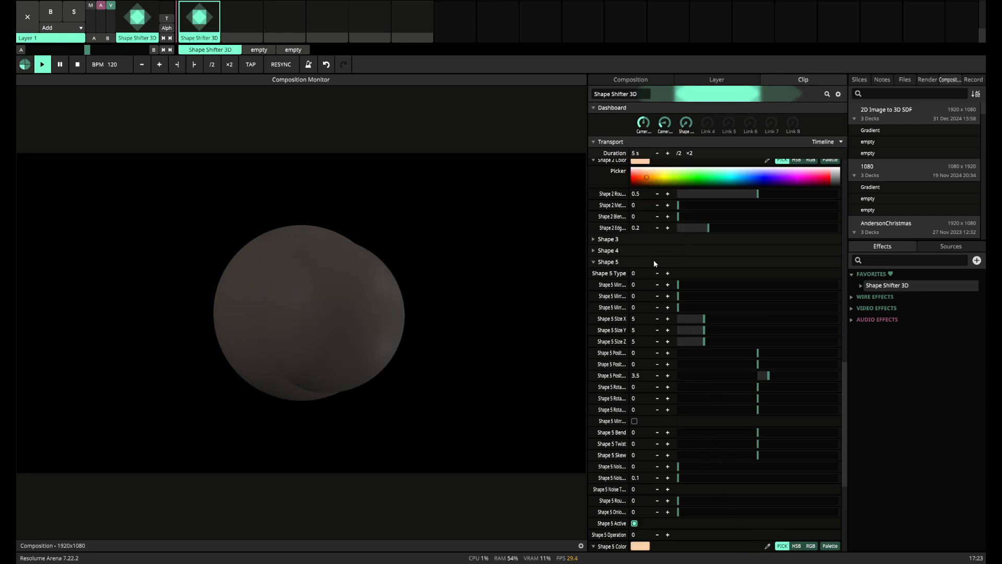
Set Shape 5's X, Y and Z sizes to 3
{"action": "scroll", "coordinate": [655, 261], "scroll_direction": "down", "scroll_amount": 7}
{"action": "scroll", "coordinate": [656, 263], "scroll_direction": "up", "scroll_amount": 4}
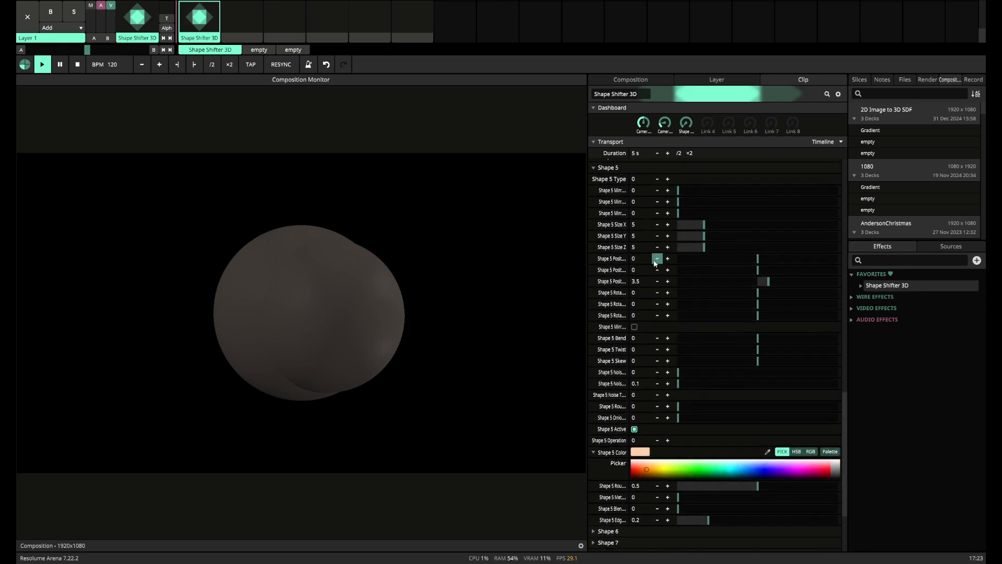
{"action": "double_click", "coordinate": [635, 225]}
{"action": "type", "text": "3"}
{"action": "key", "text": "Return"}
{"action": "double_click", "coordinate": [635, 236]}
{"action": "type", "text": "3"}
{"action": "key", "text": "Return"}
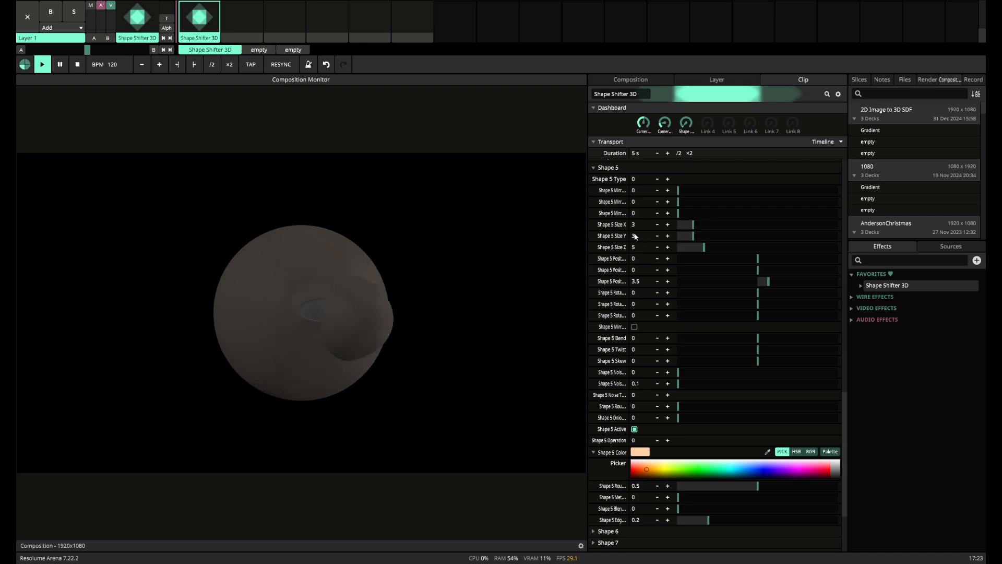
{"action": "double_click", "coordinate": [636, 248]}
{"action": "type", "text": "3"}
{"action": "key", "text": "Return"}
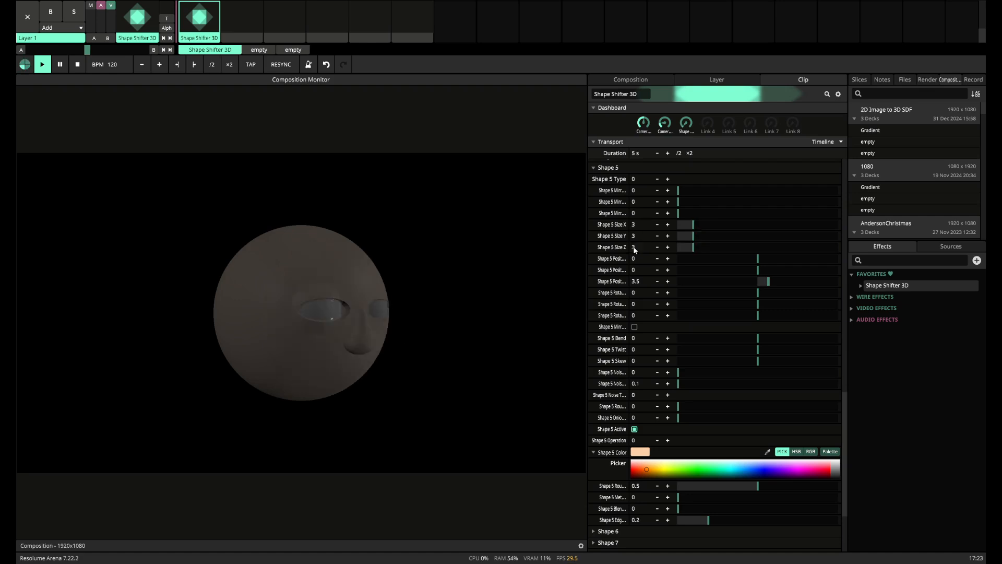
Move Shape 5 forward to Z position 5 and down below the nose to Y position -3.5
{"action": "left_click", "coordinate": [668, 281]}
{"action": "left_click", "coordinate": [668, 281]}
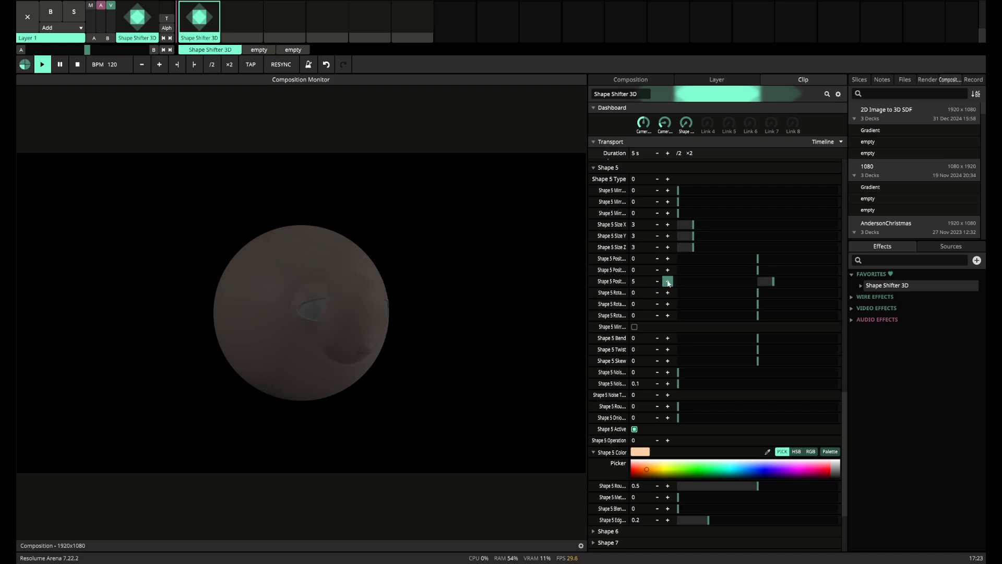
{"action": "left_click", "coordinate": [658, 271]}
{"action": "left_click", "coordinate": [658, 271]}
{"action": "left_click", "coordinate": [658, 271]}
{"action": "left_click", "coordinate": [658, 271]}
{"action": "left_click", "coordinate": [658, 271]}
{"action": "left_click", "coordinate": [658, 271]}
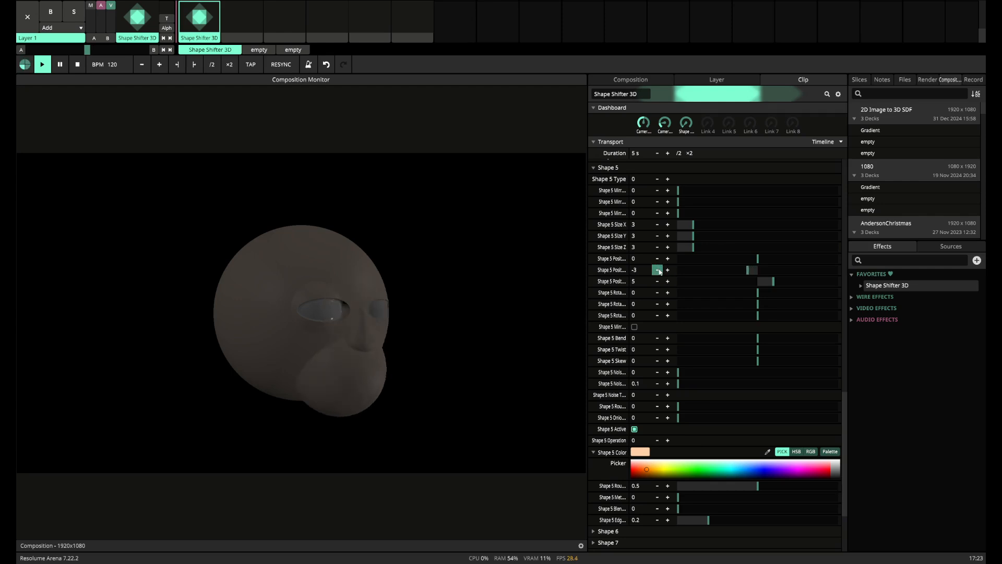
{"action": "left_click", "coordinate": [658, 270]}
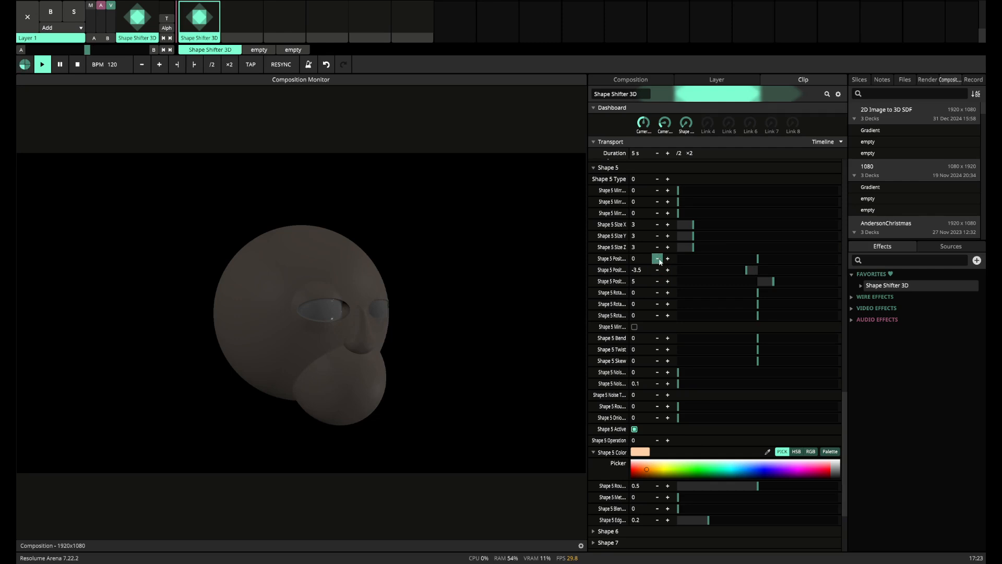
Pull Shape 5 back into the head by setting its Z position to 3.5, keeping its X position at 0
{"action": "left_click", "coordinate": [658, 259]}
{"action": "left_click", "coordinate": [668, 259]}
{"action": "left_click", "coordinate": [657, 282]}
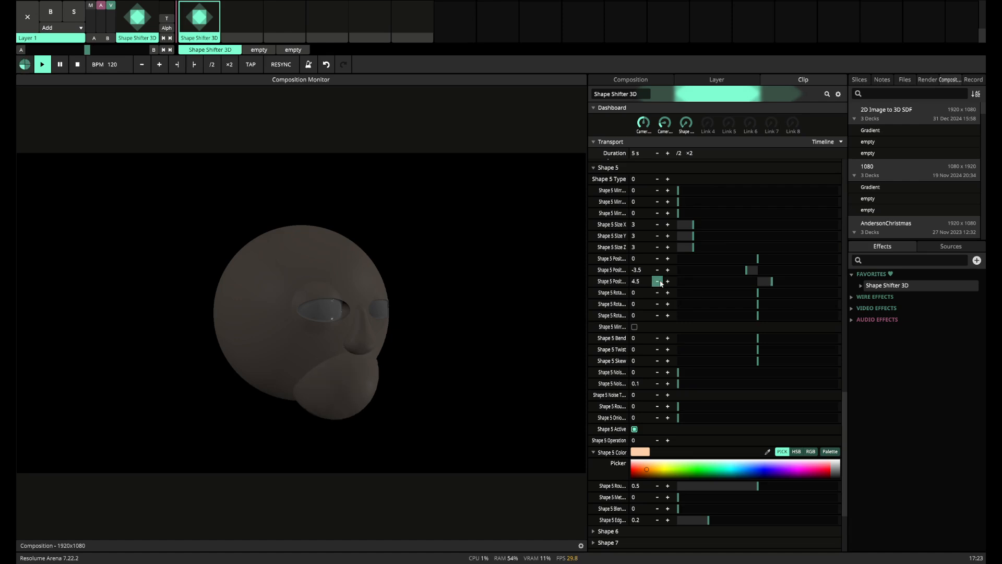
{"action": "left_click", "coordinate": [657, 282]}
{"action": "left_click", "coordinate": [658, 281]}
{"action": "left_click", "coordinate": [658, 282]}
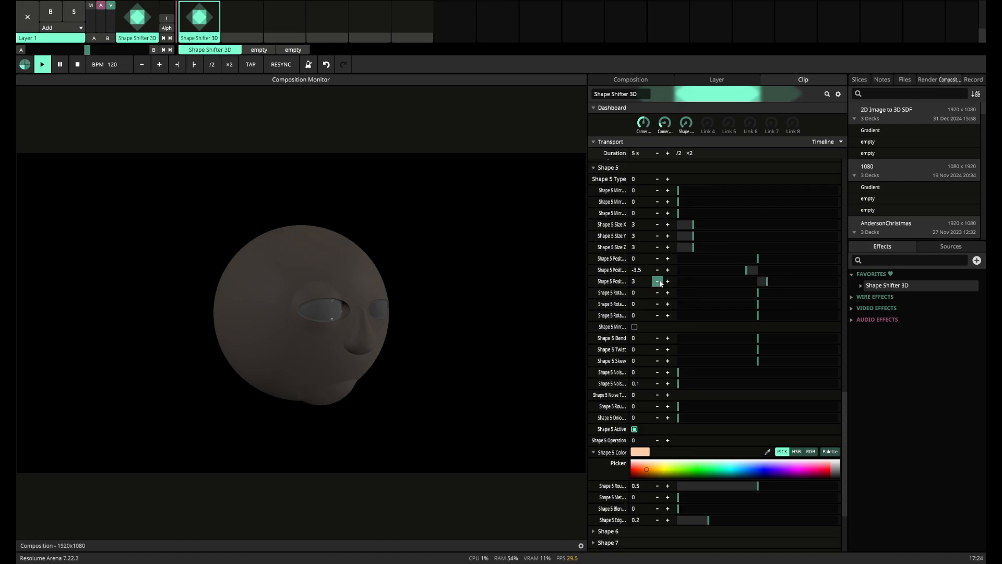
{"action": "left_click", "coordinate": [667, 282]}
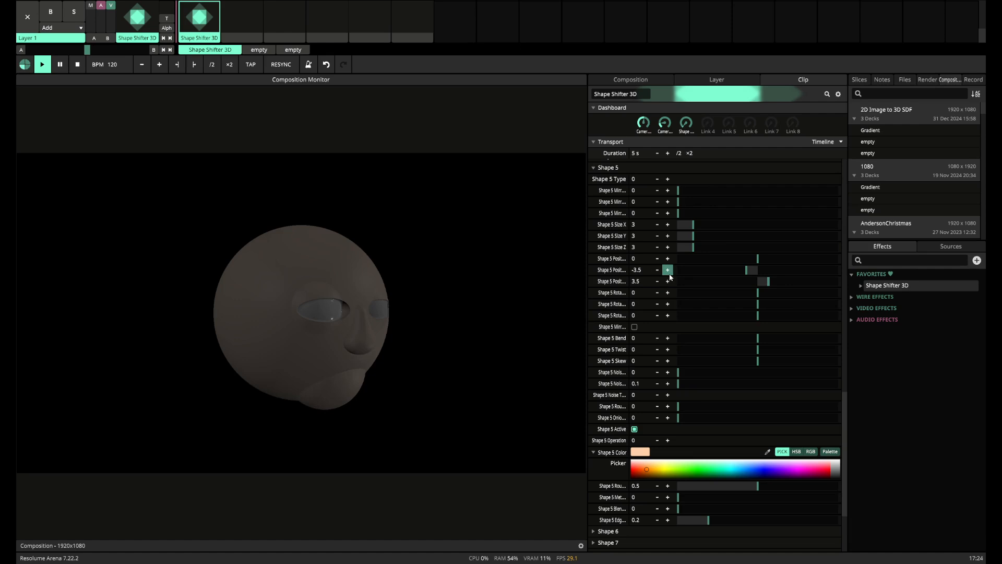
Move Shape 5 up to Y position -2.5 and forward to Z position 4
{"action": "left_click", "coordinate": [667, 270]}
{"action": "left_click", "coordinate": [668, 270]}
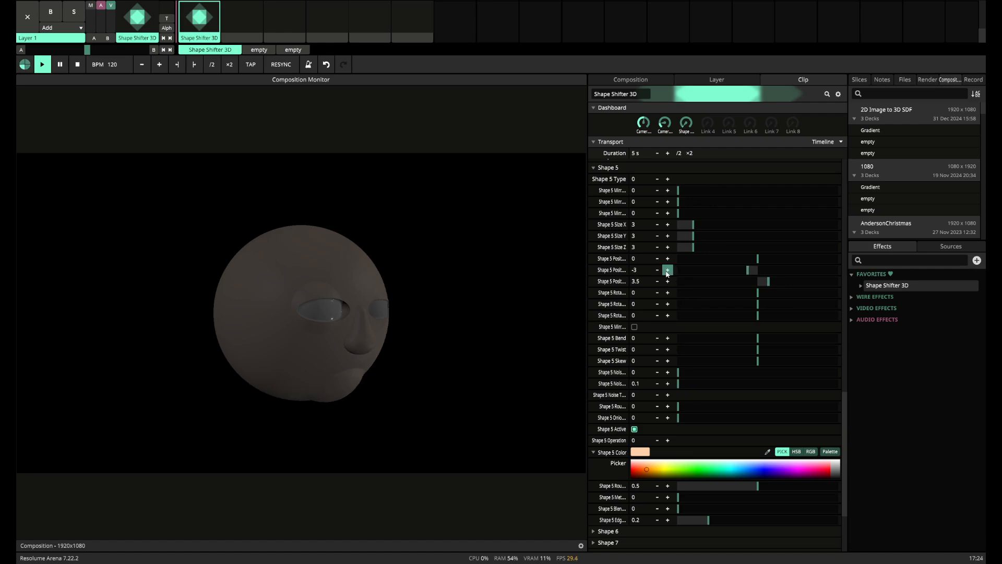
{"action": "left_click", "coordinate": [668, 269]}
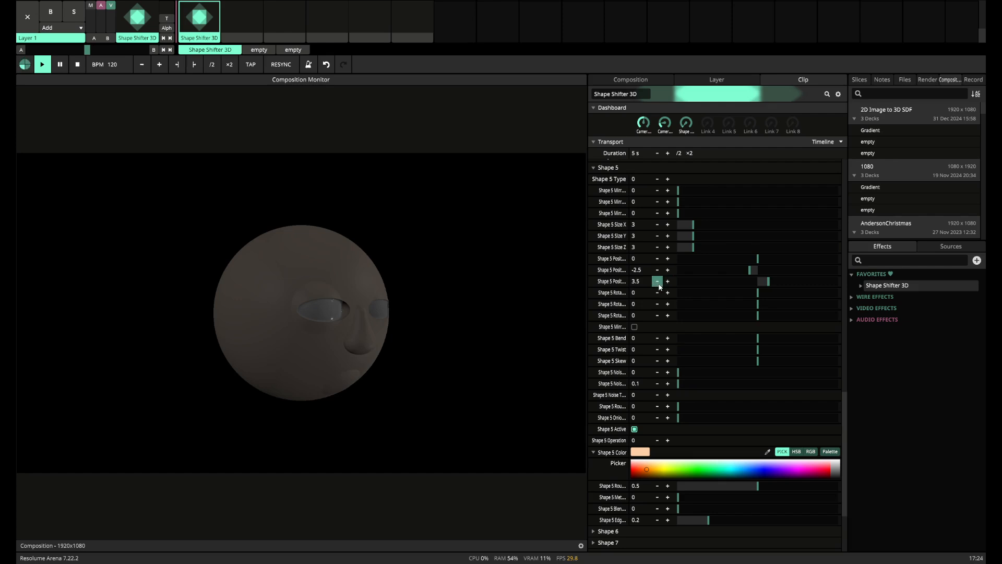
{"action": "left_click", "coordinate": [668, 282]}
{"action": "left_click", "coordinate": [667, 282]}
Set Shape 5's operation to 1 to carve a mouth opening, and reduce its Y size to 1.5
{"action": "left_click", "coordinate": [667, 441]}
{"action": "left_click", "coordinate": [668, 440]}
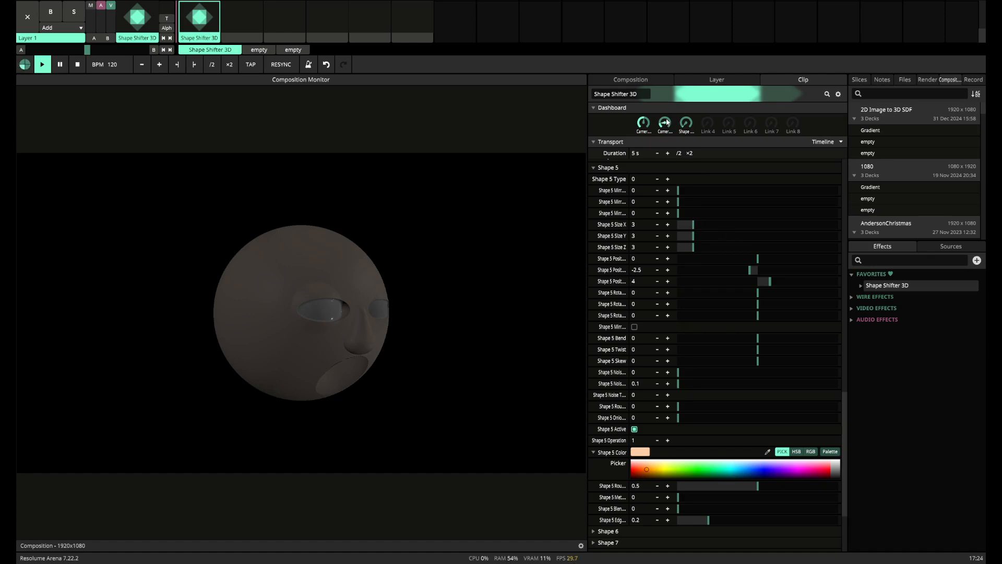
{"action": "mouse_move", "coordinate": [666, 120]}
{"action": "left_mouse_down"}
{"action": "mouse_move", "coordinate": [669, 132]}
{"action": "mouse_move", "coordinate": [671, 121]}
{"action": "left_mouse_up"}
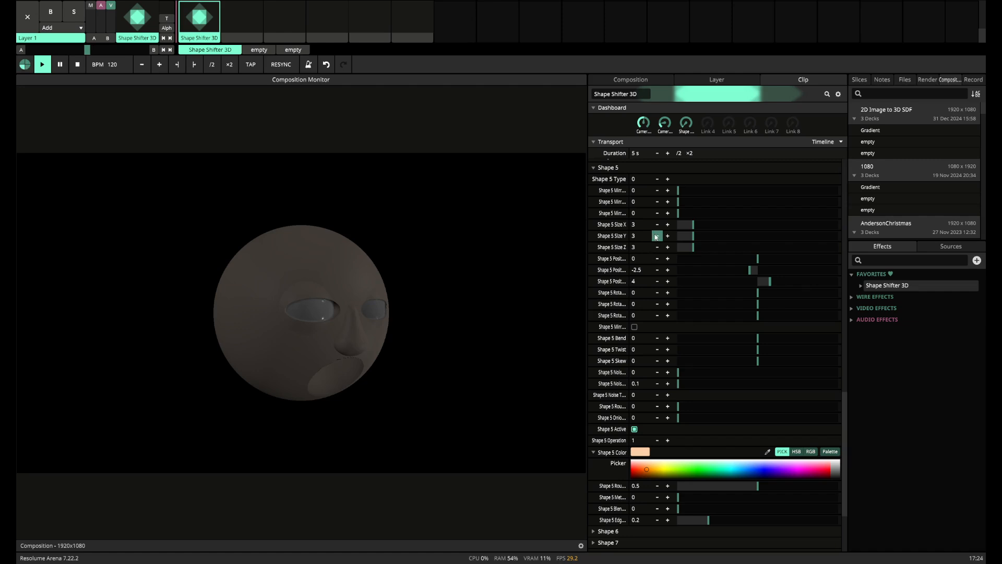
{"action": "left_click", "coordinate": [656, 236]}
{"action": "left_click", "coordinate": [656, 236]}
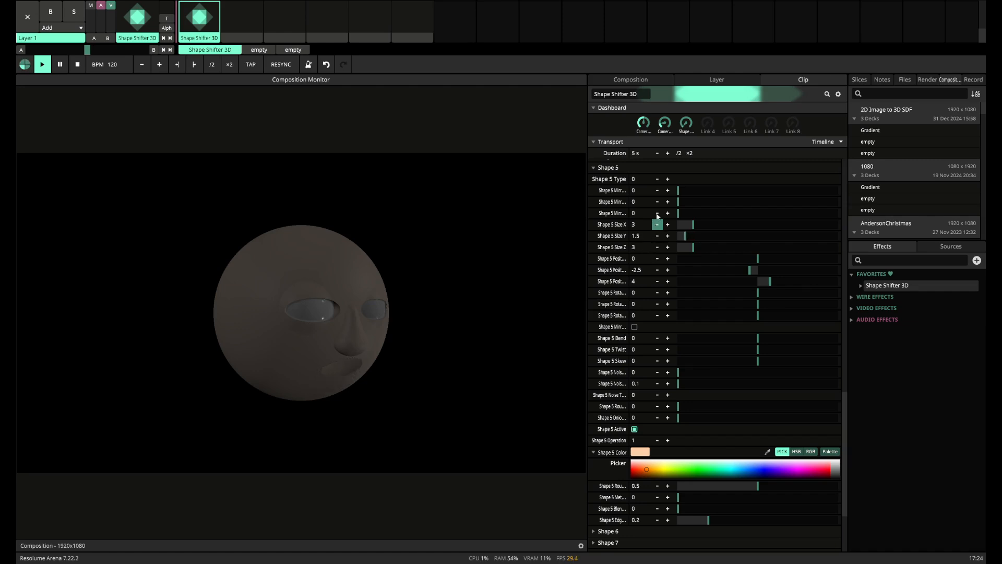
{"action": "mouse_move", "coordinate": [667, 125]}
{"action": "left_mouse_down"}
{"action": "mouse_move", "coordinate": [667, 137]}
{"action": "mouse_move", "coordinate": [666, 126]}
{"action": "left_mouse_up"}
Activate Shape 6 and set its onion value to 0.1 to hollow it out
{"action": "scroll", "coordinate": [628, 219], "scroll_direction": "up", "scroll_amount": 2}
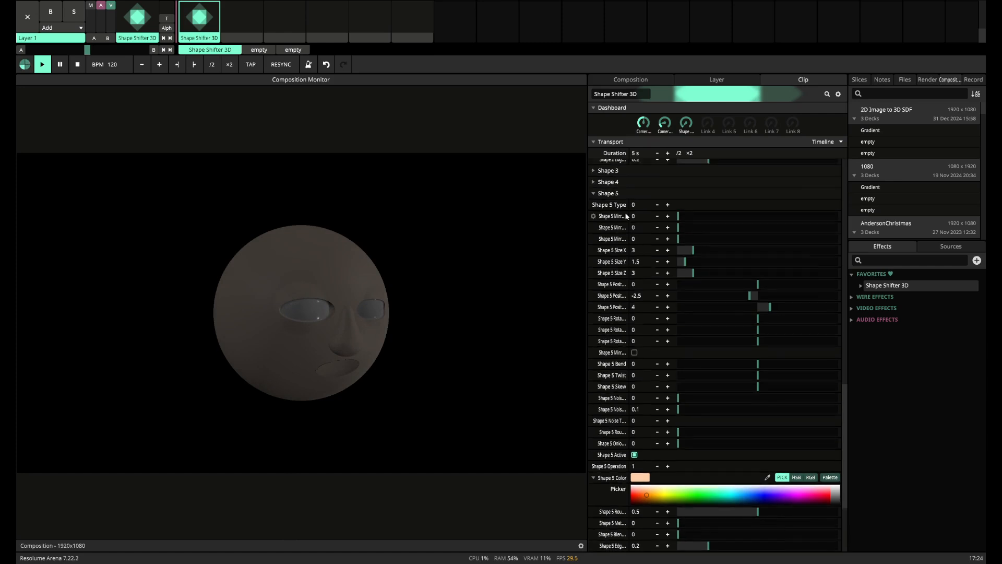
{"action": "left_click", "coordinate": [594, 194]}
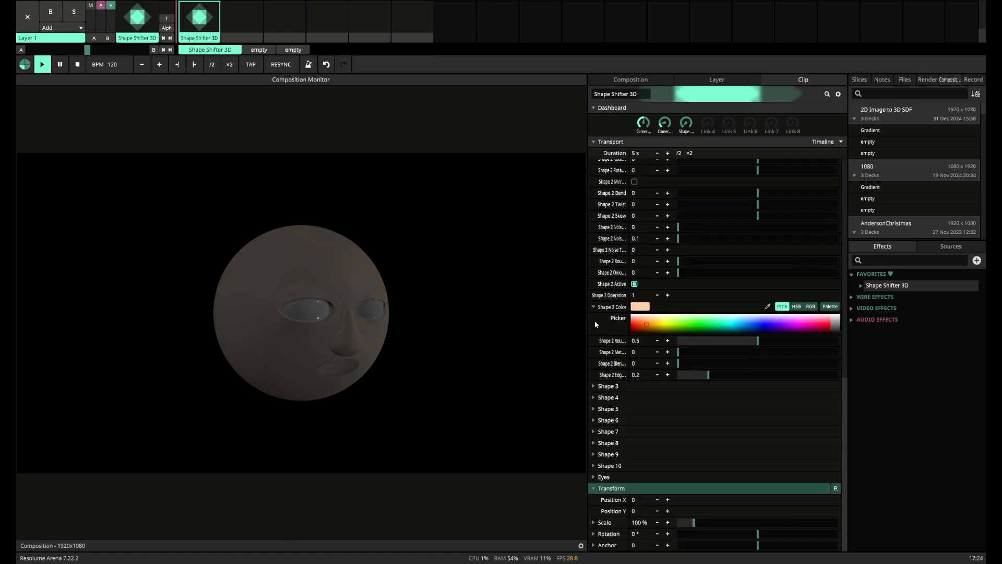
{"action": "left_click", "coordinate": [594, 421]}
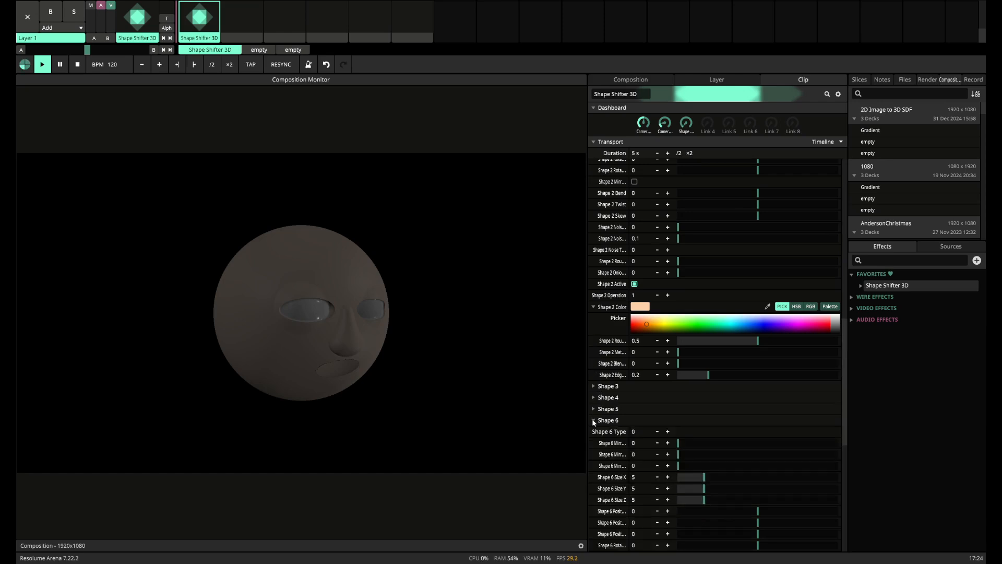
{"action": "scroll", "coordinate": [594, 422], "scroll_direction": "down", "scroll_amount": 4}
{"action": "scroll", "coordinate": [593, 422], "scroll_direction": "down", "scroll_amount": 5}
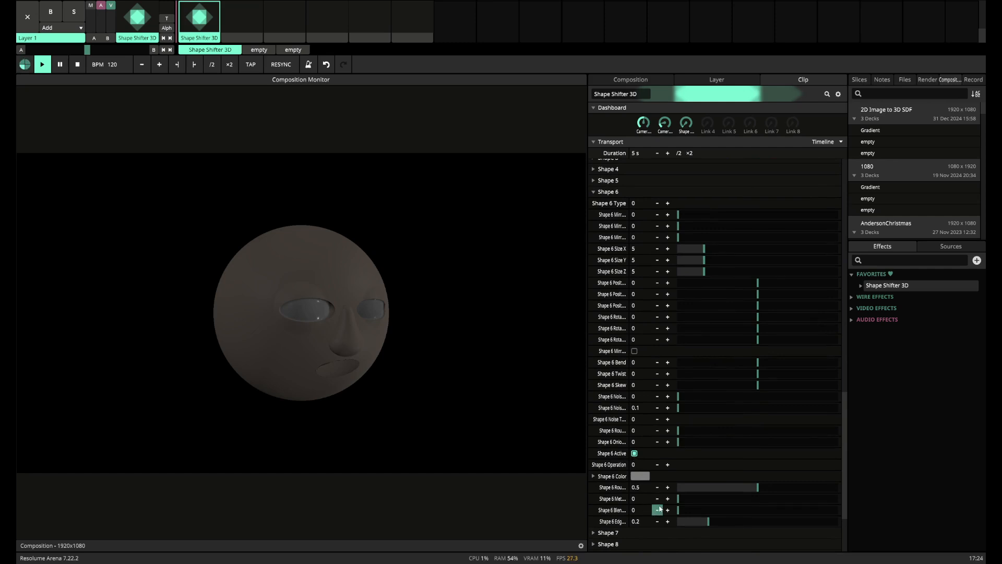
{"action": "left_click", "coordinate": [668, 442]}
{"action": "left_click", "coordinate": [668, 443]}
Set Shape 6's X mirror to 6.2 for a pair of ears, and rotate it about X to -109.6
{"action": "left_click", "coordinate": [668, 214]}
{"action": "left_click", "coordinate": [668, 214]}
{"action": "left_click", "coordinate": [668, 214]}
{"action": "left_click", "coordinate": [668, 216]}
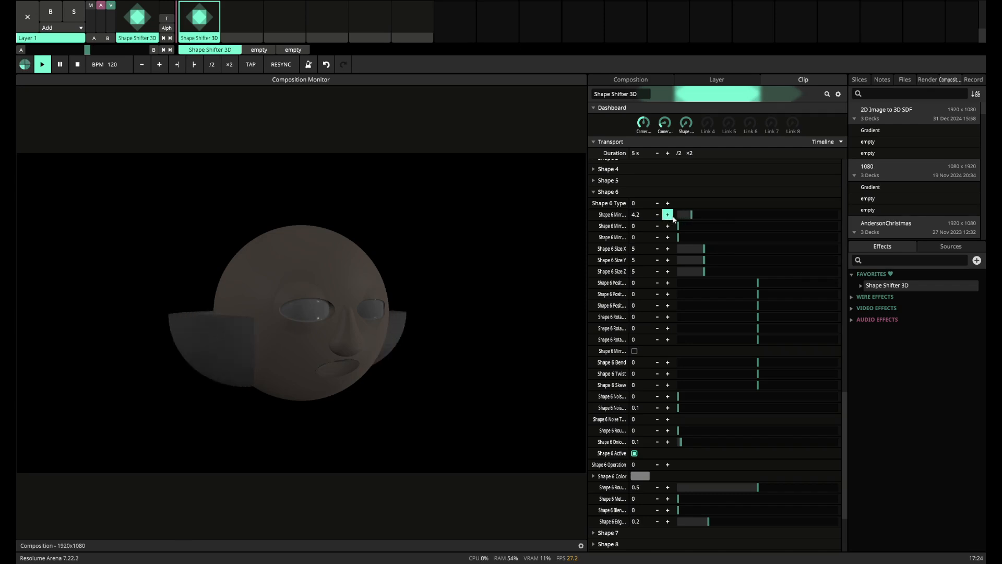
{"action": "left_click", "coordinate": [669, 215]}
{"action": "left_click", "coordinate": [668, 215]}
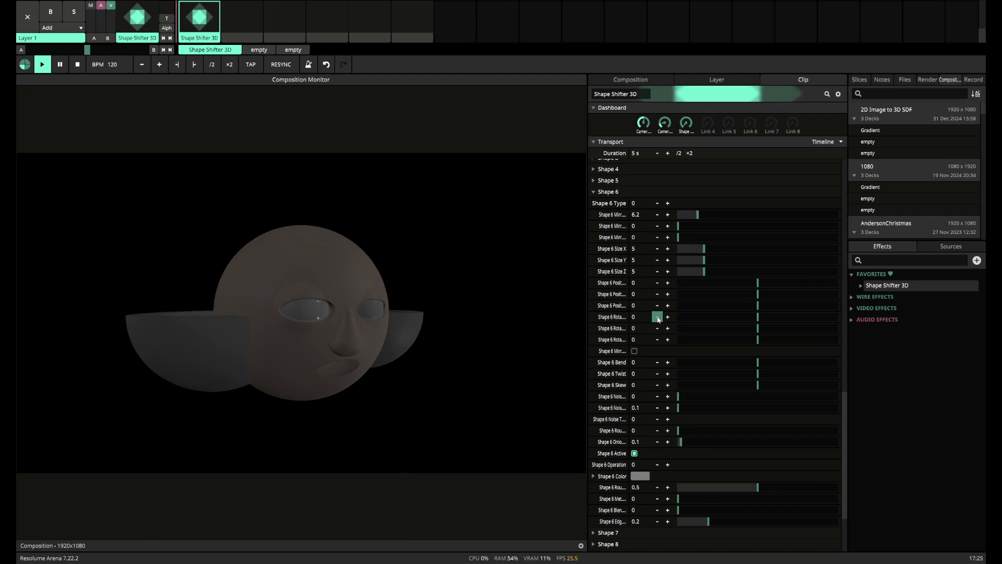
{"action": "mouse_move", "coordinate": [657, 316]}
{"action": "left_mouse_down"}
{"action": "mouse_move", "coordinate": [598, 307]}
{"action": "mouse_move", "coordinate": [555, 314]}
{"action": "left_mouse_up"}
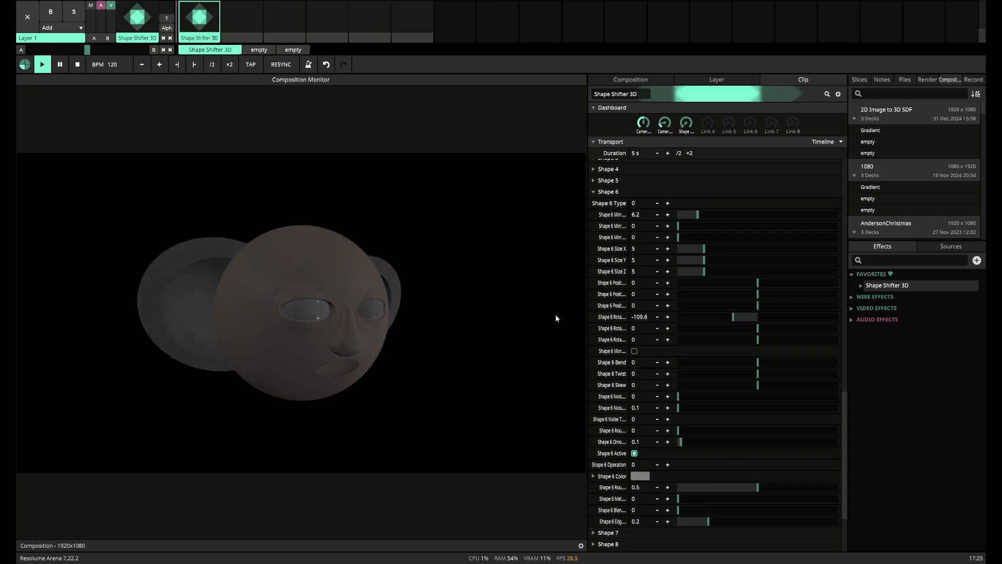
Set Shape 6's X, Y and Z sizes to 3
{"action": "double_click", "coordinate": [634, 250]}
{"action": "type", "text": "3"}
{"action": "key", "text": "Return"}
{"action": "double_click", "coordinate": [634, 260]}
{"action": "type", "text": "3"}
{"action": "key", "text": "Return"}
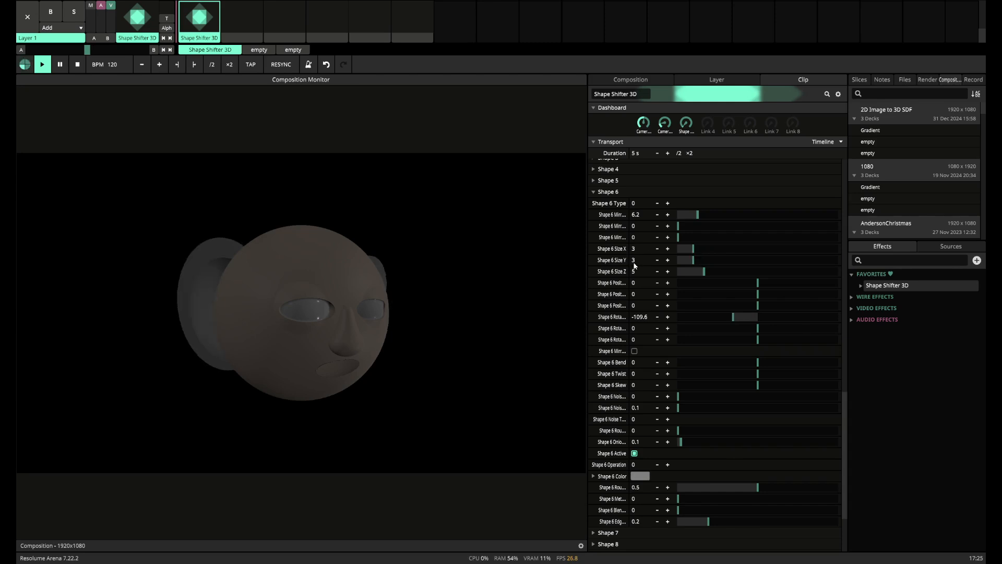
{"action": "double_click", "coordinate": [634, 271]}
{"action": "type", "text": "3"}
{"action": "key", "text": "Return"}
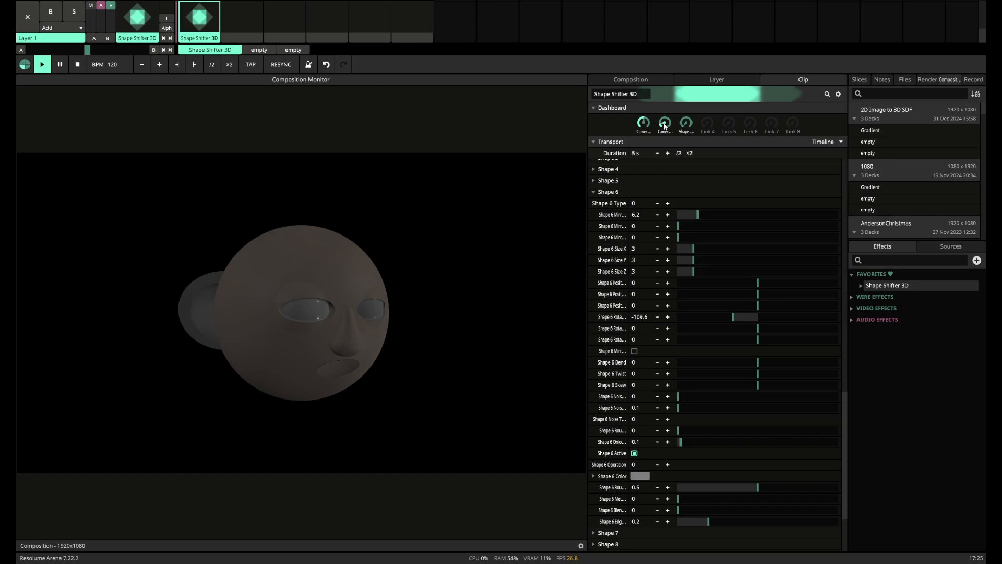
Set Shape 6's X rotation to exactly -90
{"action": "left_click_drag", "start_coordinate": [665, 126], "coordinate": [668, 114]}
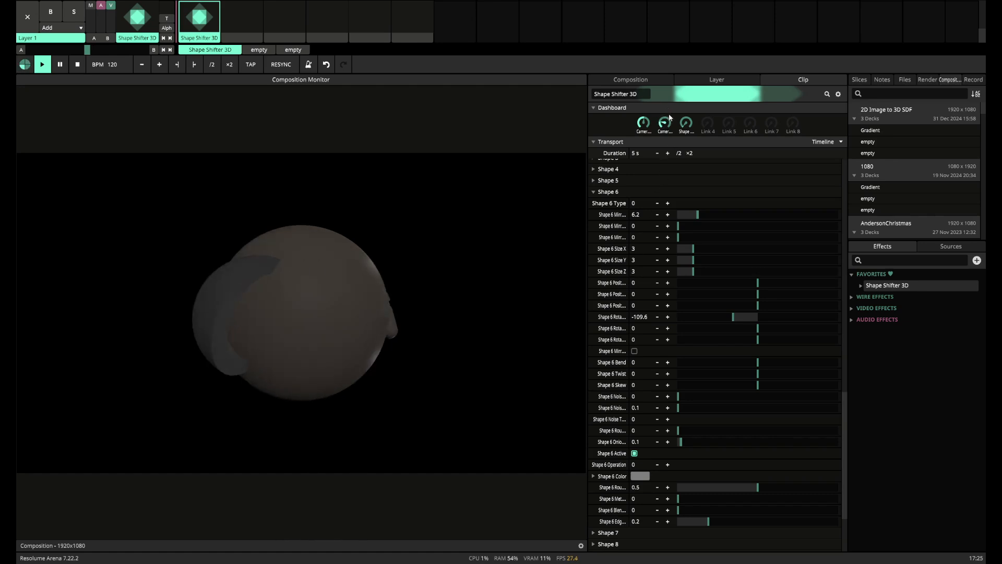
{"action": "double_click", "coordinate": [640, 317]}
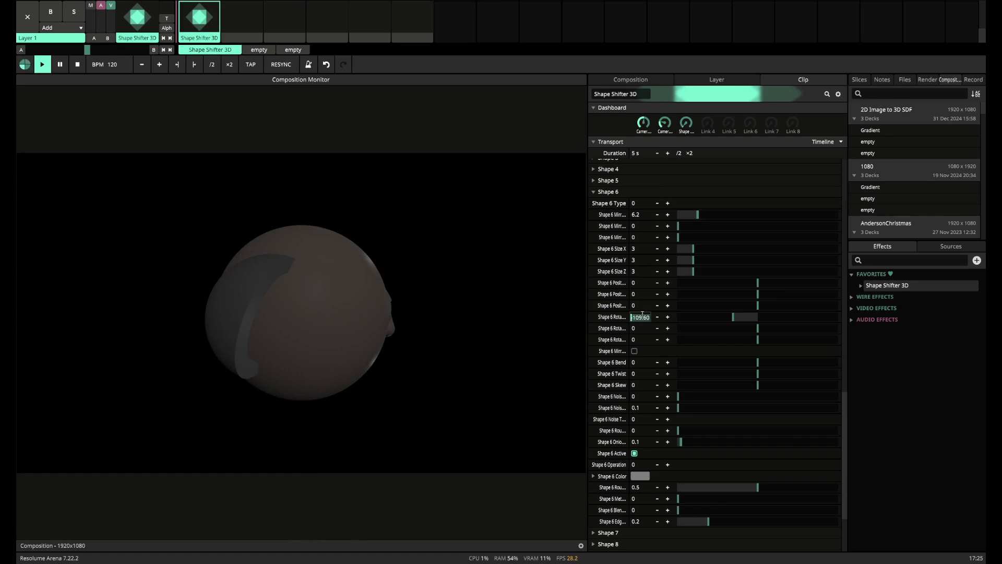
{"action": "type", "text": "-90"}
{"action": "key", "text": "Return"}
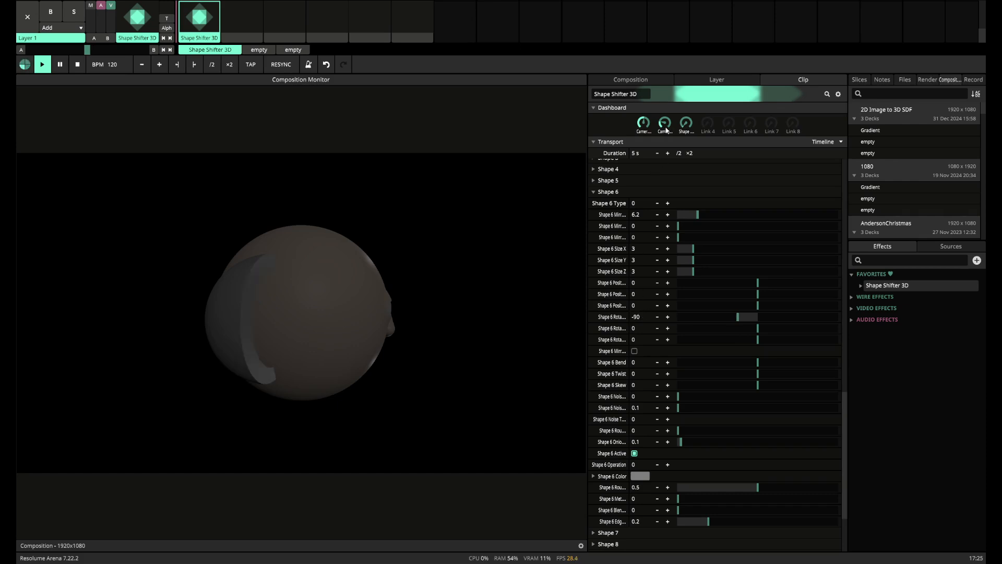
Shift the ears along the head by setting Shape 6's Z position to 3.5
{"action": "mouse_move", "coordinate": [664, 124]}
{"action": "left_mouse_down"}
{"action": "mouse_move", "coordinate": [669, 153]}
{"action": "mouse_move", "coordinate": [669, 124]}
{"action": "left_mouse_up"}
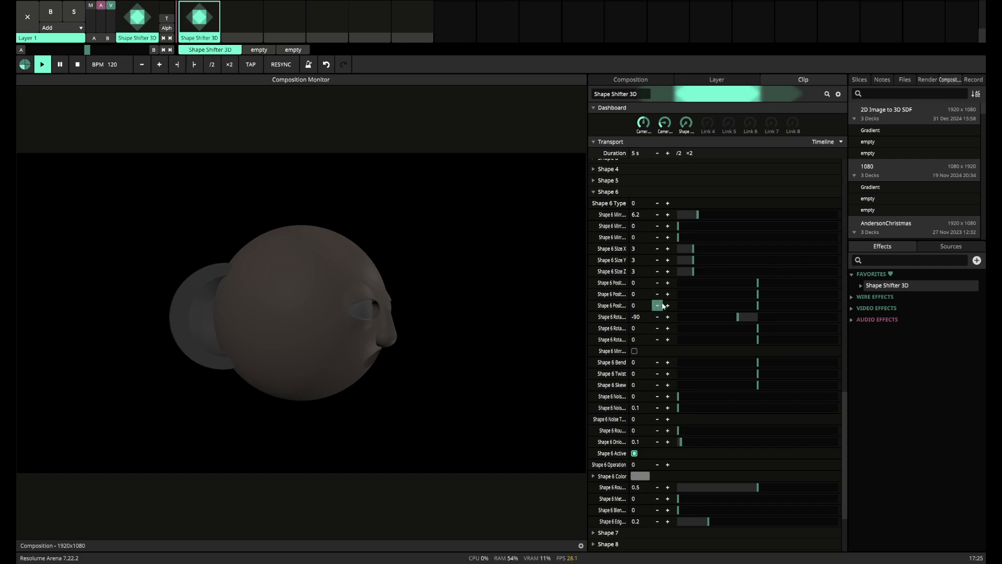
{"action": "left_click", "coordinate": [667, 305]}
{"action": "left_click", "coordinate": [668, 305]}
{"action": "left_click", "coordinate": [667, 306]}
{"action": "left_click", "coordinate": [667, 305]}
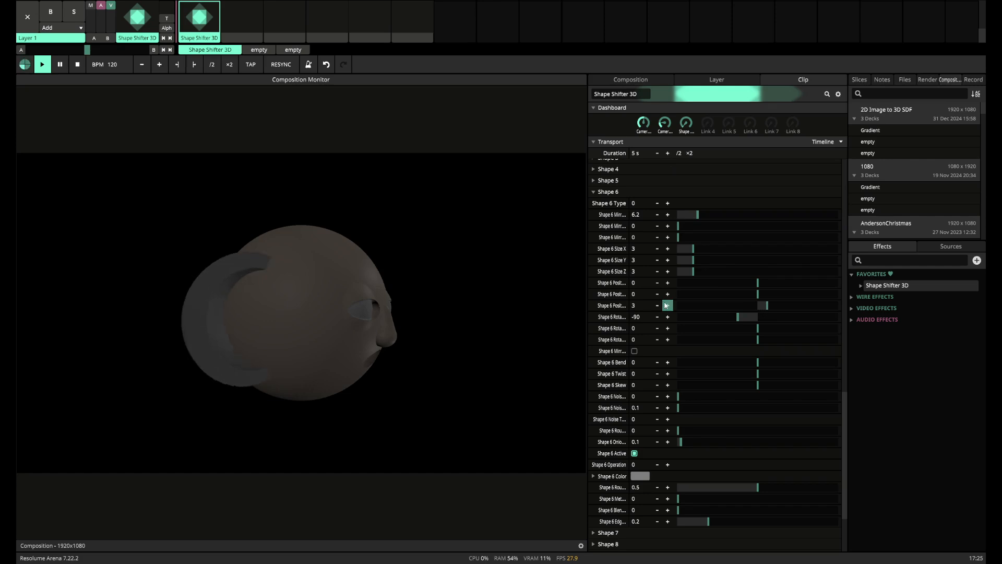
{"action": "left_click", "coordinate": [667, 306]}
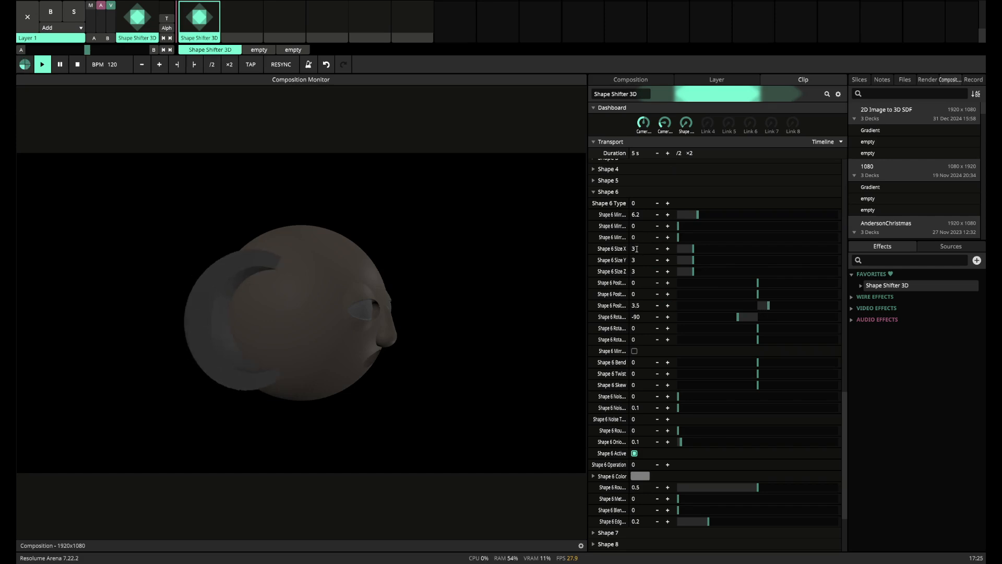
Shrink the ears by setting Shape 6's X, Y and Z sizes to 2
{"action": "left_click", "coordinate": [637, 248]}
{"action": "key", "text": "BackSpace"}
{"action": "type", "text": "2"}
{"action": "key", "text": "Return"}
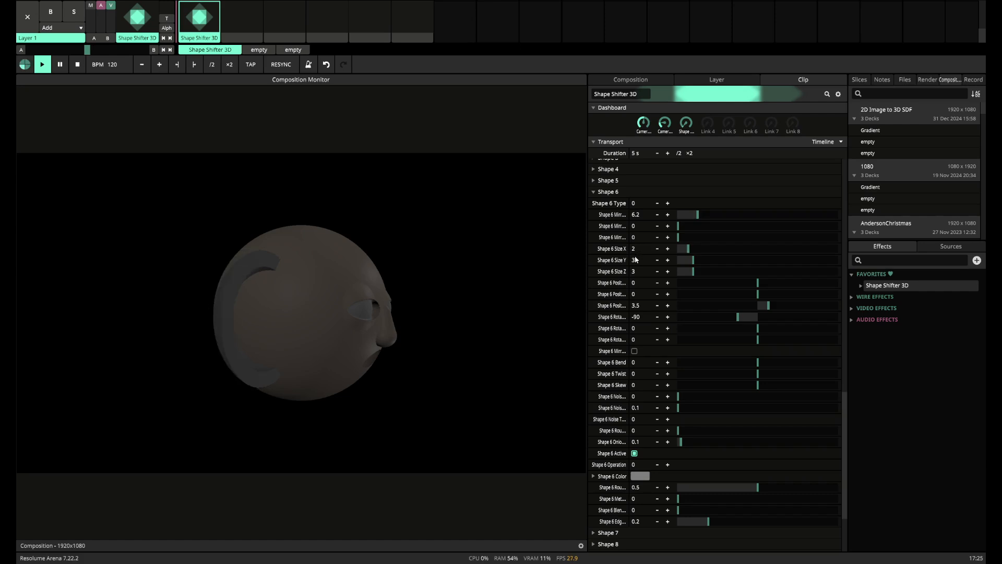
{"action": "left_click", "coordinate": [636, 259]}
{"action": "key", "text": "BackSpace"}
{"action": "type", "text": "2"}
{"action": "key", "text": "Return"}
{"action": "left_click", "coordinate": [635, 272]}
{"action": "key", "text": "BackSpace"}
{"action": "type", "text": "2"}
{"action": "key", "text": "Return"}
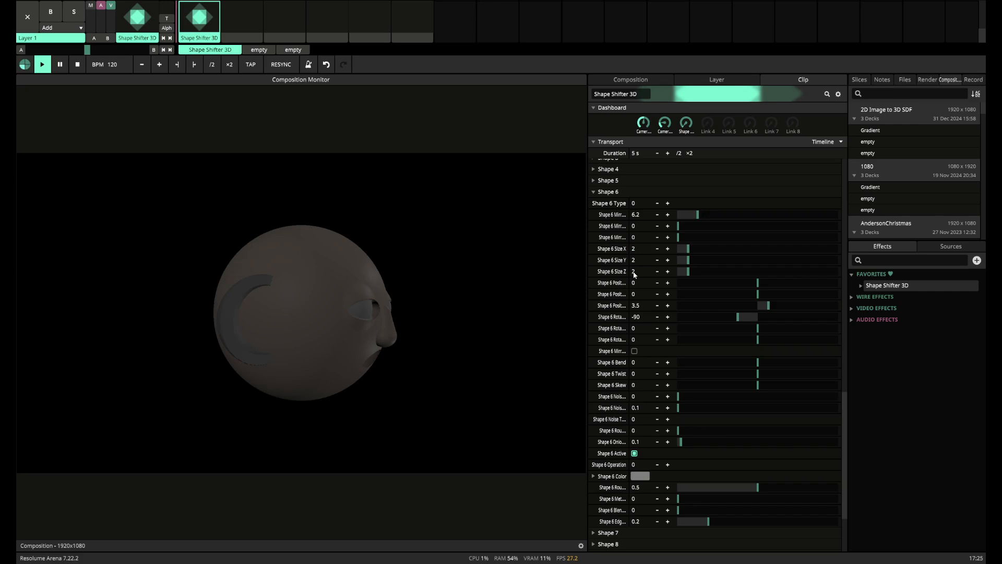
{"action": "left_click_drag", "start_coordinate": [669, 124], "coordinate": [669, 128]}
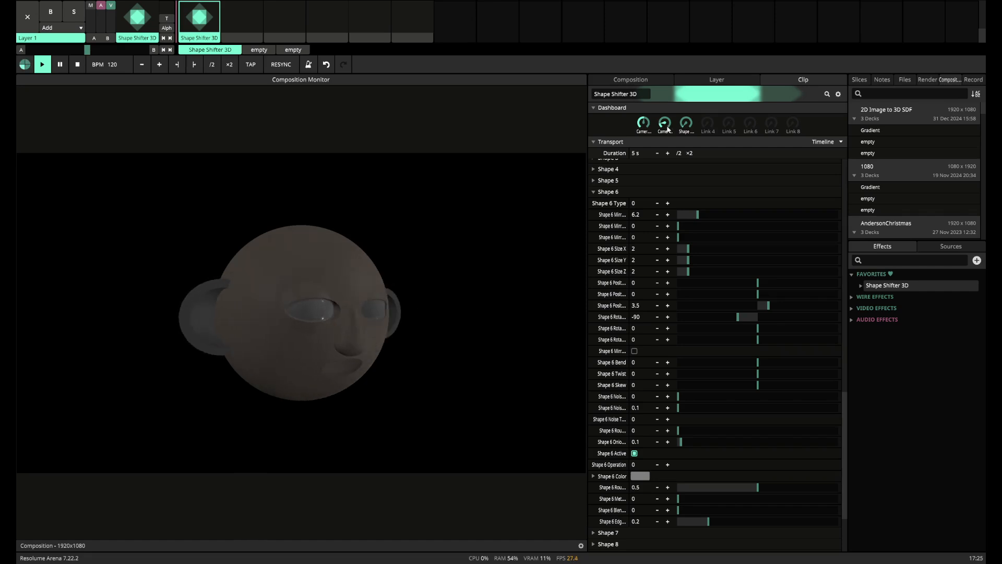
Sample Shape 5's skin color for Shape 6 with the eyedropper
{"action": "scroll", "coordinate": [646, 289], "scroll_direction": "up", "scroll_amount": 3}
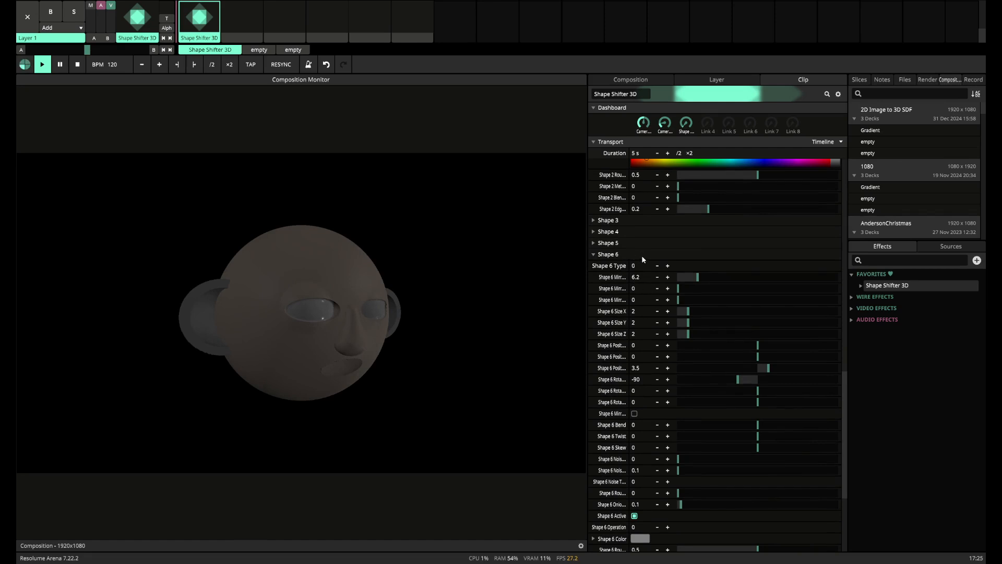
{"action": "scroll", "coordinate": [642, 259], "scroll_direction": "up", "scroll_amount": 1}
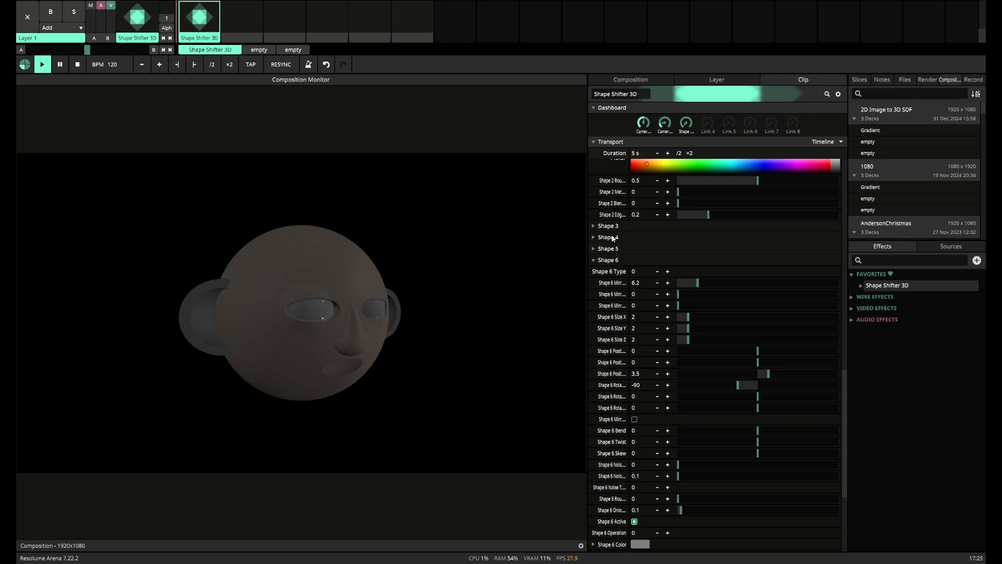
{"action": "left_click", "coordinate": [594, 249]}
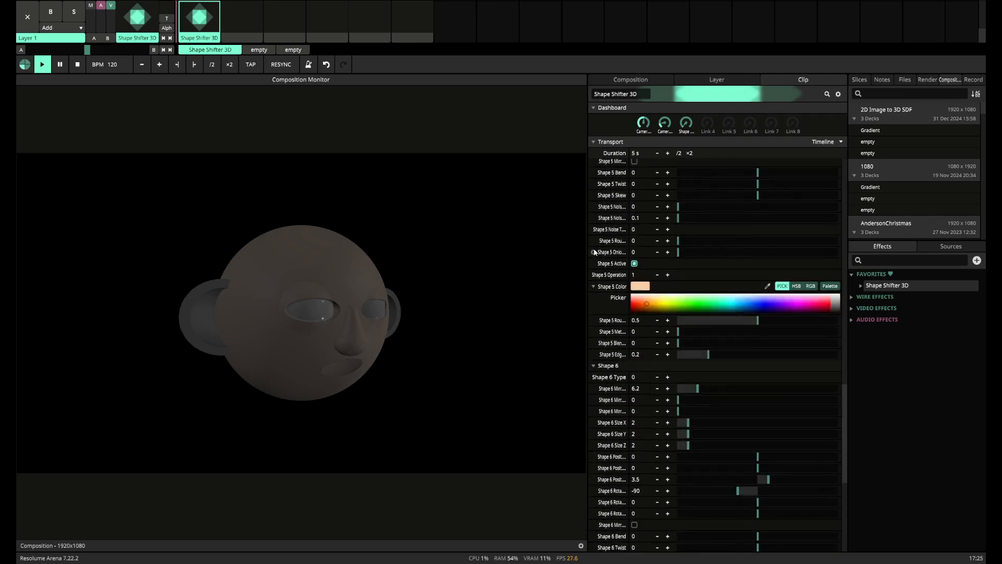
{"action": "scroll", "coordinate": [594, 250], "scroll_direction": "down", "scroll_amount": 4}
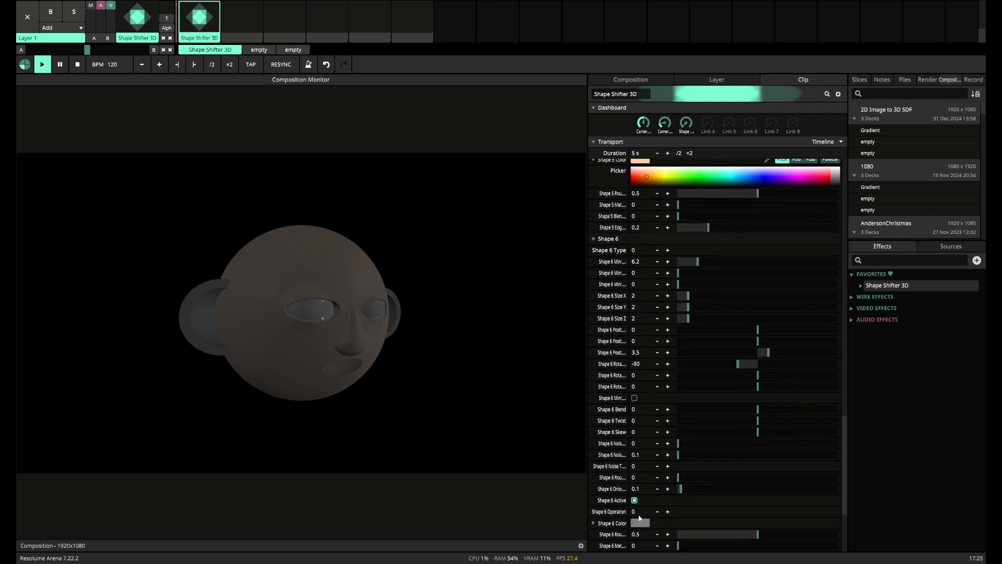
{"action": "left_click", "coordinate": [637, 522]}
{"action": "left_click", "coordinate": [767, 523]}
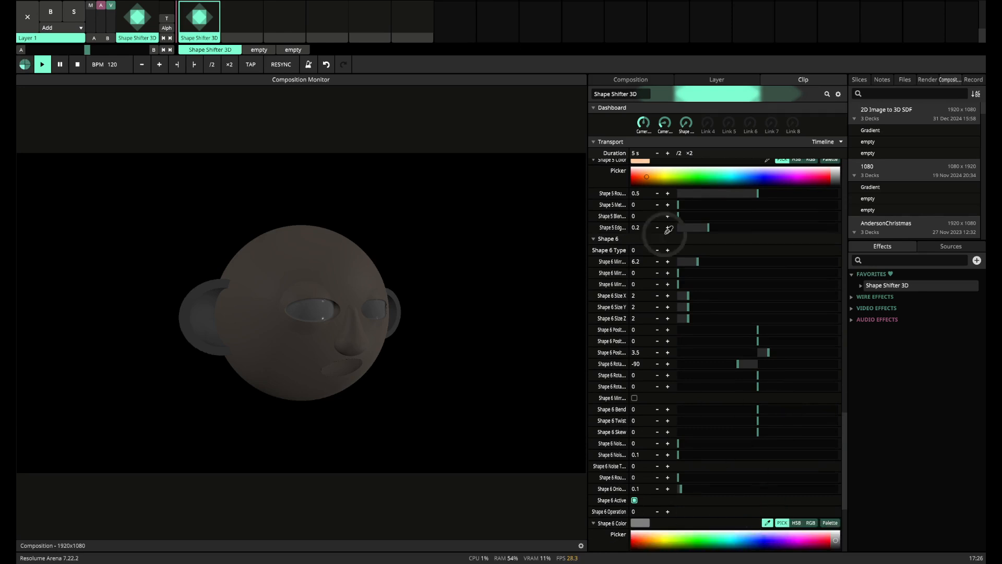
{"action": "left_click", "coordinate": [646, 160]}
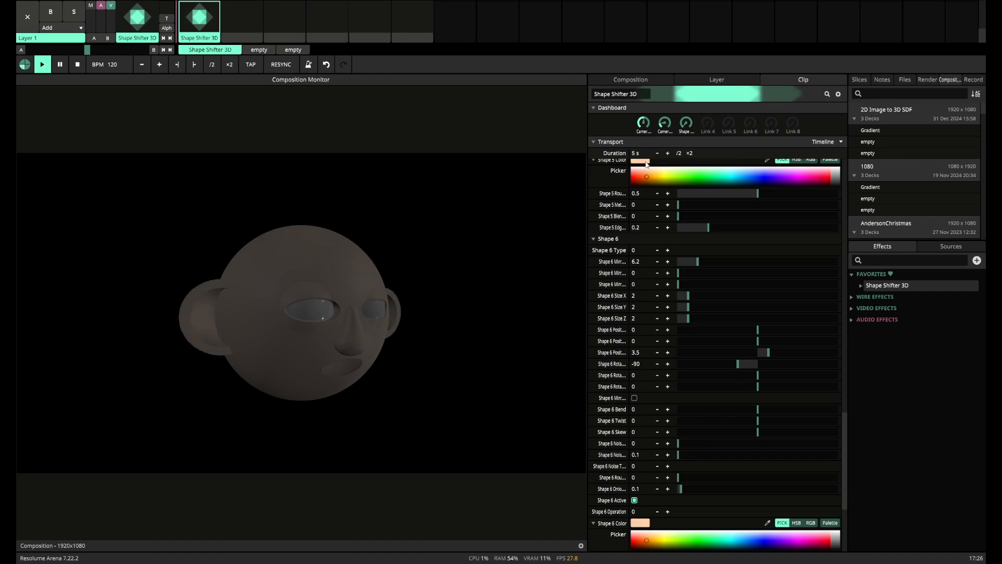
Bring the ears closer with a Shape 6 X mirror of 5.7, and set its blend to 0.4
{"action": "scroll", "coordinate": [646, 263], "scroll_direction": "down", "scroll_amount": 5}
{"action": "scroll", "coordinate": [646, 263], "scroll_direction": "up", "scroll_amount": 2}
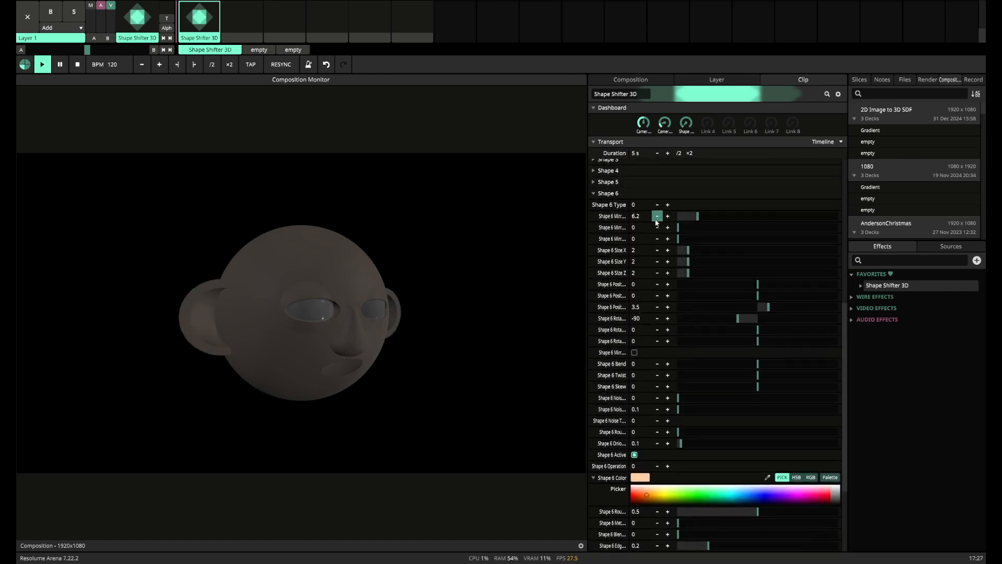
{"action": "left_click", "coordinate": [656, 217]}
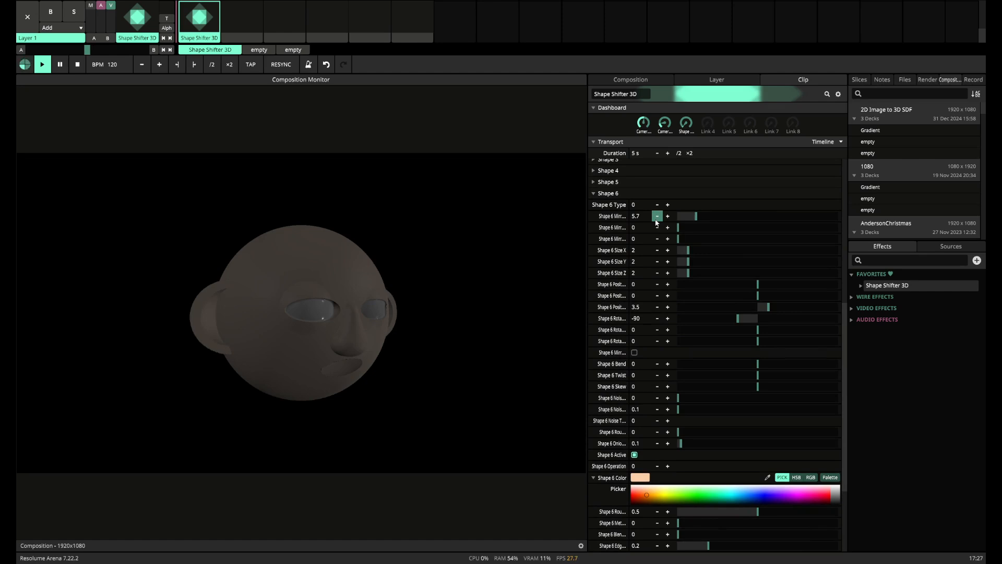
{"action": "scroll", "coordinate": [653, 449], "scroll_direction": "down", "scroll_amount": 1}
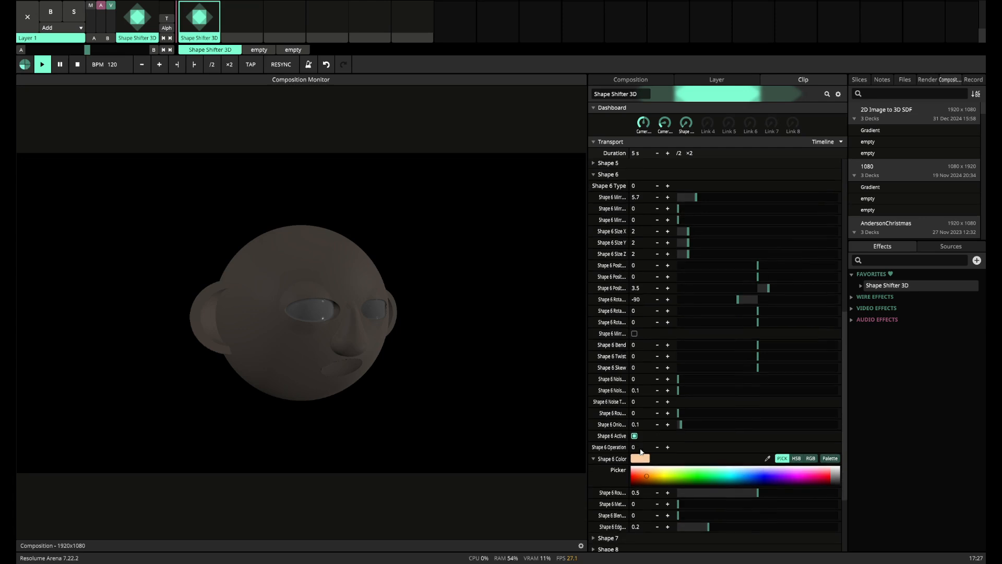
{"action": "left_click_drag", "start_coordinate": [678, 514], "coordinate": [743, 509]}
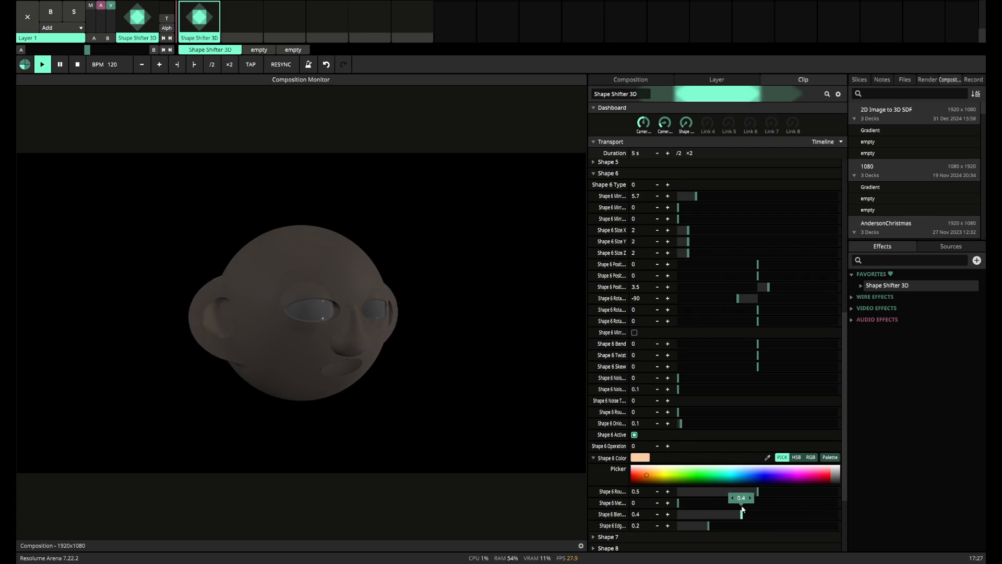
Activate Shape 7 and raise it above the head by setting its Y position to 7
{"action": "left_click", "coordinate": [600, 174]}
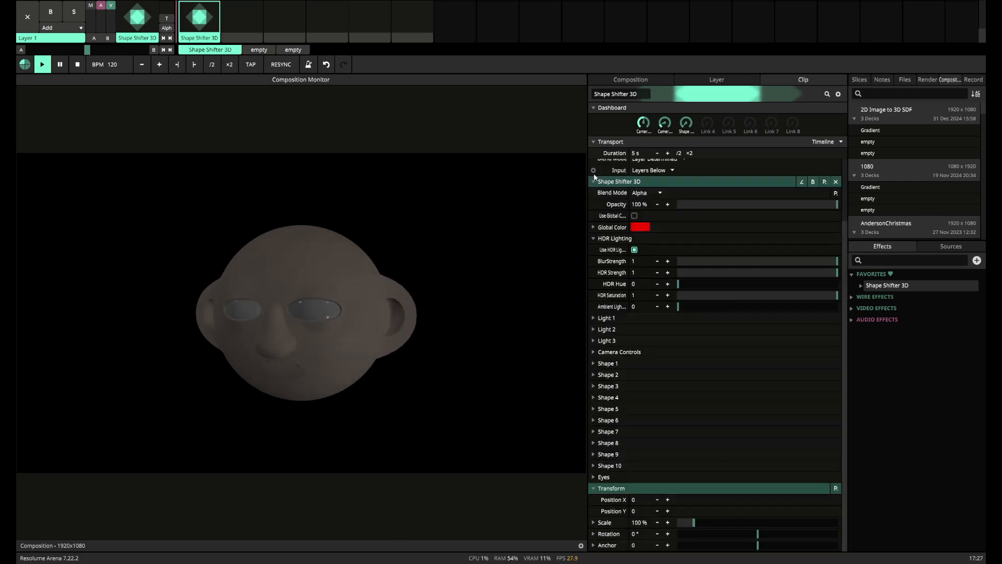
{"action": "left_click", "coordinate": [593, 433]}
{"action": "scroll", "coordinate": [620, 450], "scroll_direction": "down", "scroll_amount": 12}
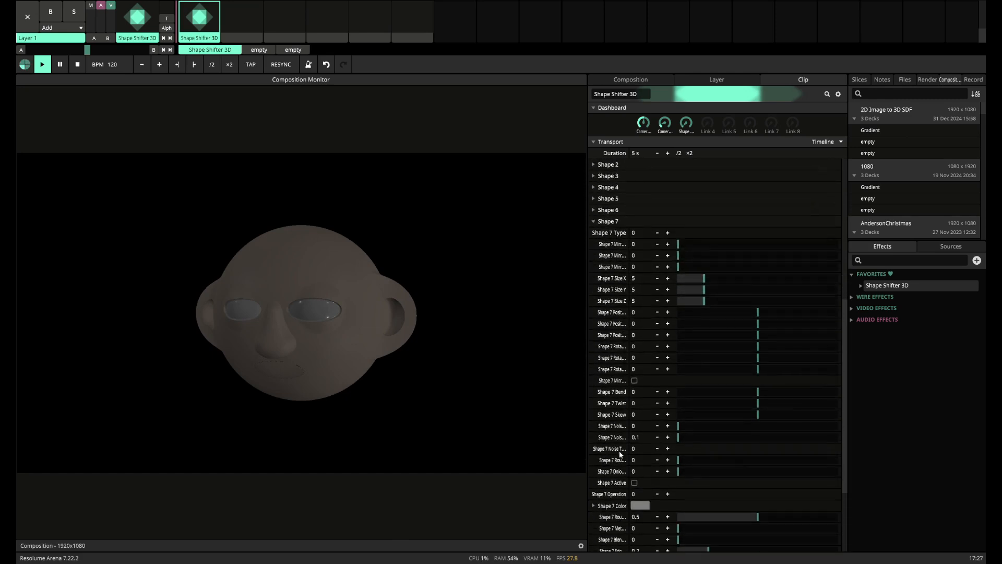
{"action": "left_click", "coordinate": [634, 436]}
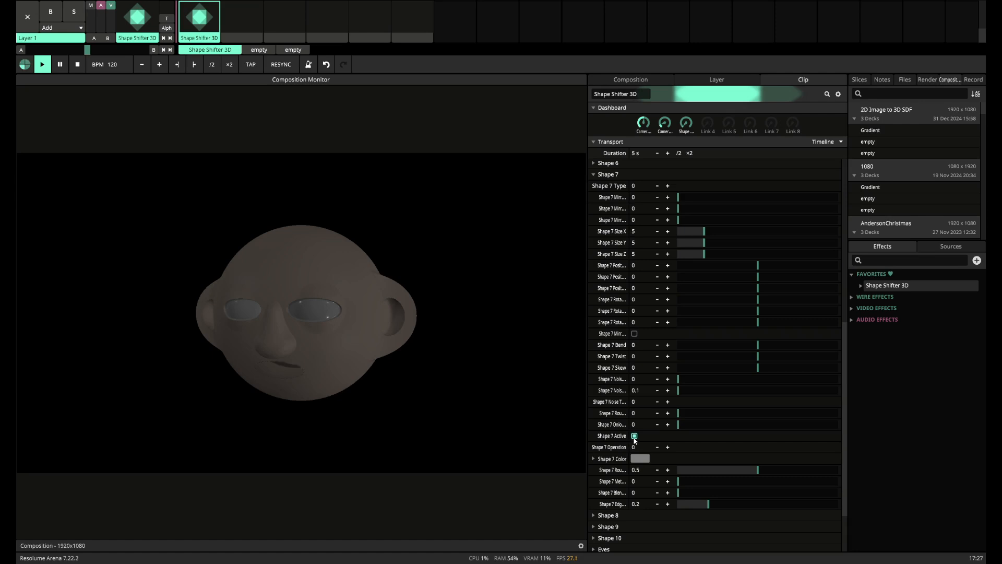
{"action": "scroll", "coordinate": [635, 408], "scroll_direction": "up", "scroll_amount": 3}
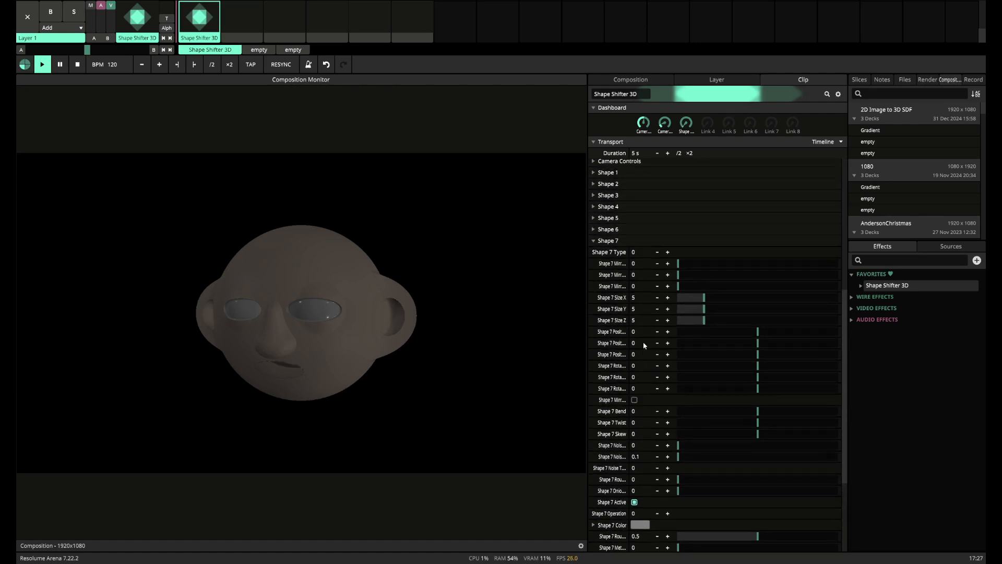
{"action": "mouse_move", "coordinate": [656, 346]}
{"action": "left_mouse_down"}
{"action": "mouse_move", "coordinate": [641, 345]}
{"action": "mouse_move", "coordinate": [665, 345]}
{"action": "left_mouse_up"}
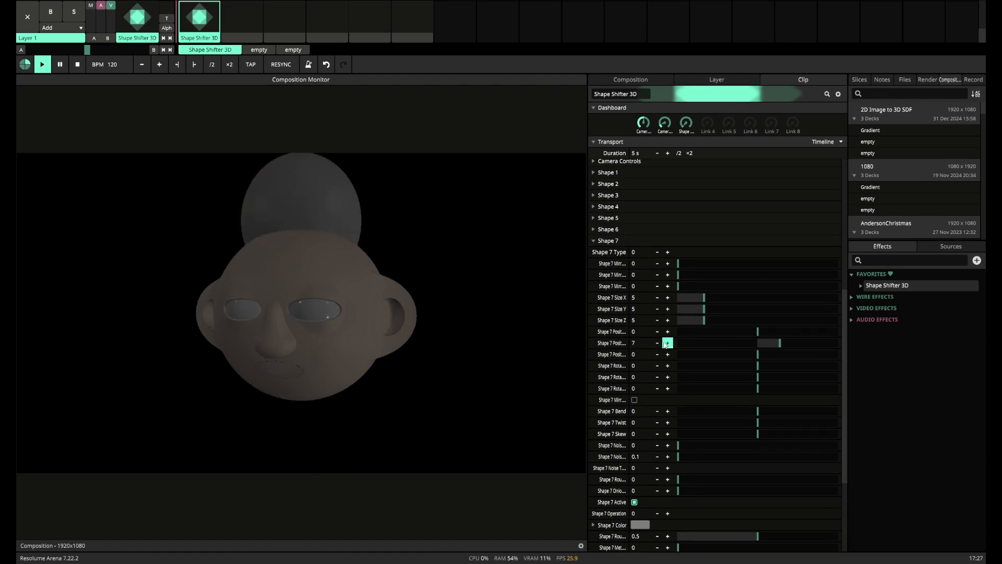
Set Shape 7's type to 6 and its Y rotation to 90
{"action": "left_click", "coordinate": [668, 252]}
{"action": "left_click", "coordinate": [668, 252]}
{"action": "left_click", "coordinate": [668, 252]}
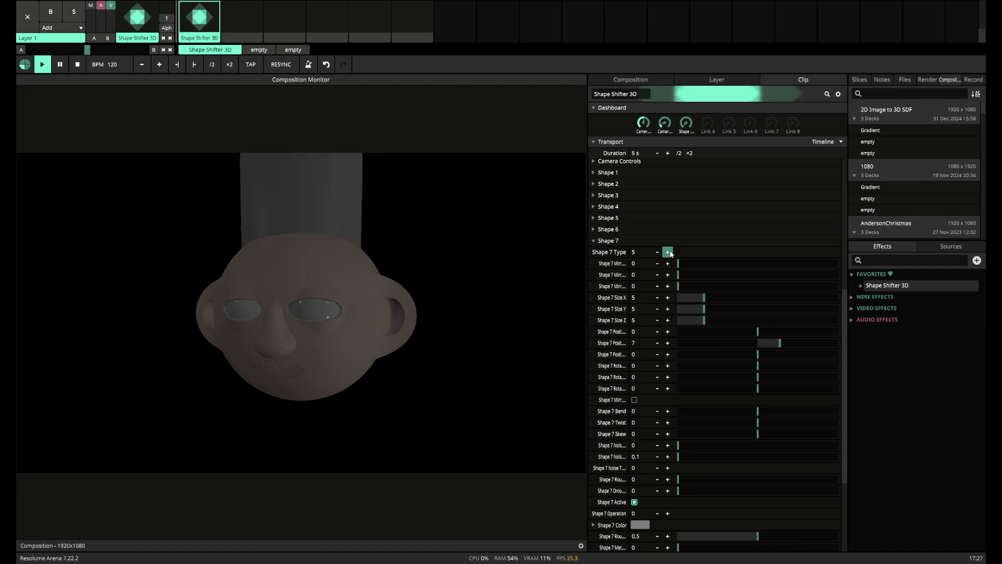
{"action": "left_click", "coordinate": [668, 252]}
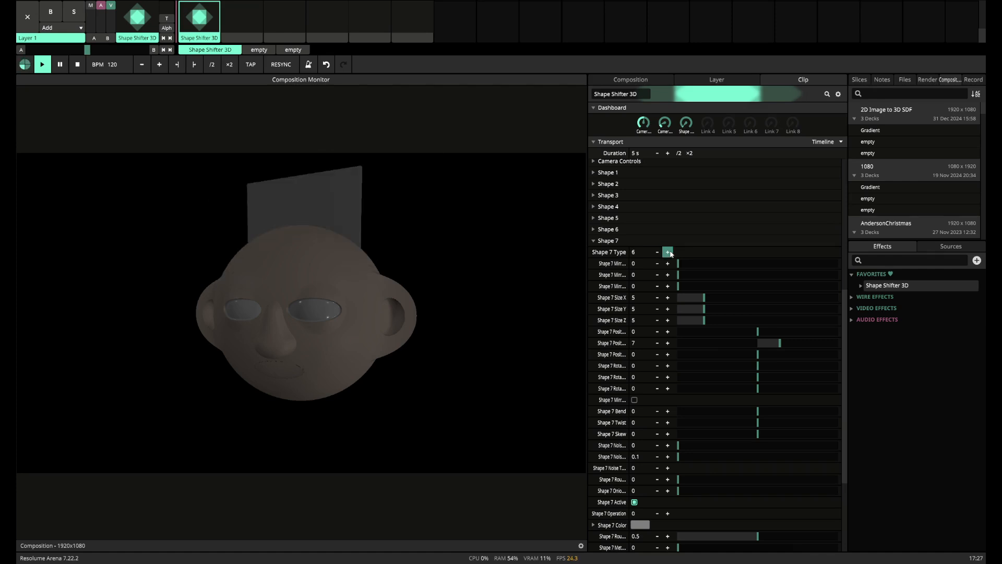
{"action": "double_click", "coordinate": [634, 378]}
{"action": "key", "text": "Return"}
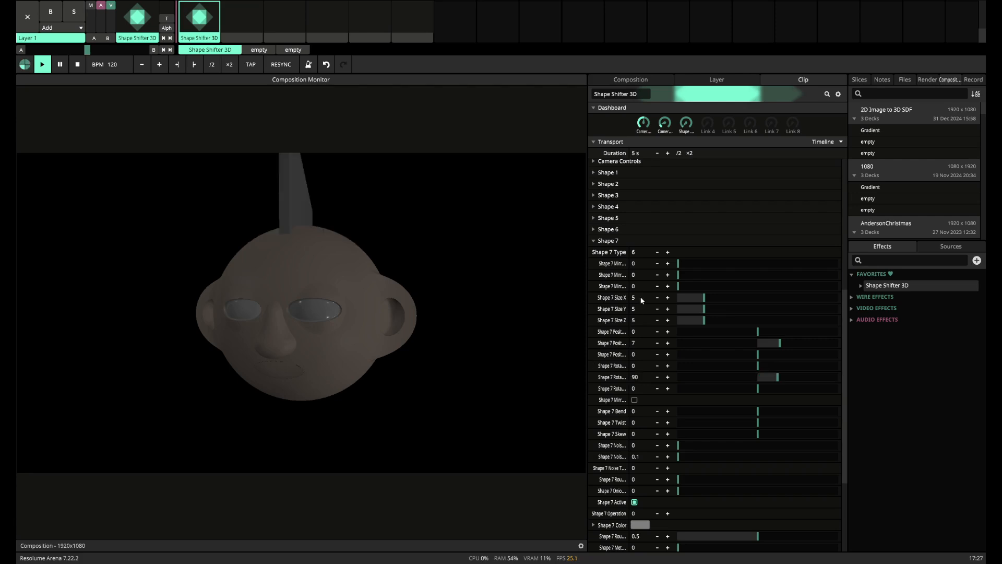
Reduce Shape 7's Y size to 2.9
{"action": "left_click", "coordinate": [659, 312]}
{"action": "left_click", "coordinate": [659, 312]}
{"action": "left_click", "coordinate": [659, 312]}
{"action": "left_click", "coordinate": [659, 312]}
{"action": "left_click", "coordinate": [659, 312]}
{"action": "left_click", "coordinate": [659, 312]}
{"action": "left_click", "coordinate": [658, 312]}
{"action": "left_click", "coordinate": [658, 309]}
{"action": "left_click", "coordinate": [658, 309]}
{"action": "left_click", "coordinate": [658, 309]}
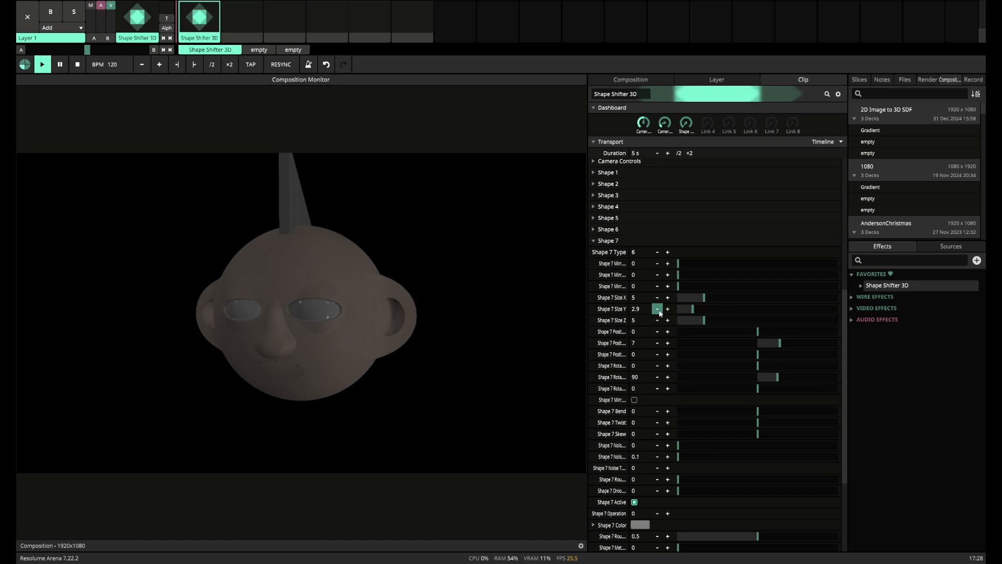
Reduce Shape 7's X size to 4.4 and turn the camera to check the head from the front
{"action": "left_click", "coordinate": [658, 299]}
{"action": "left_click", "coordinate": [659, 299]}
{"action": "left_click", "coordinate": [658, 298]}
{"action": "left_click", "coordinate": [659, 298]}
{"action": "left_click", "coordinate": [659, 298]}
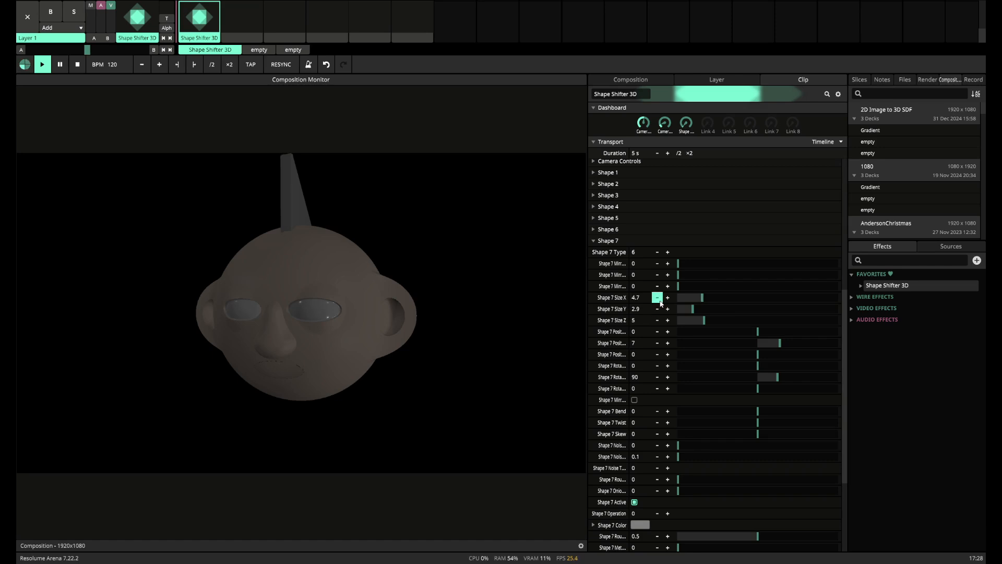
{"action": "left_click", "coordinate": [659, 298]}
{"action": "mouse_move", "coordinate": [665, 125]}
{"action": "left_mouse_down"}
{"action": "mouse_move", "coordinate": [668, 136]}
{"action": "mouse_move", "coordinate": [669, 110]}
{"action": "mouse_move", "coordinate": [668, 128]}
{"action": "left_mouse_up"}
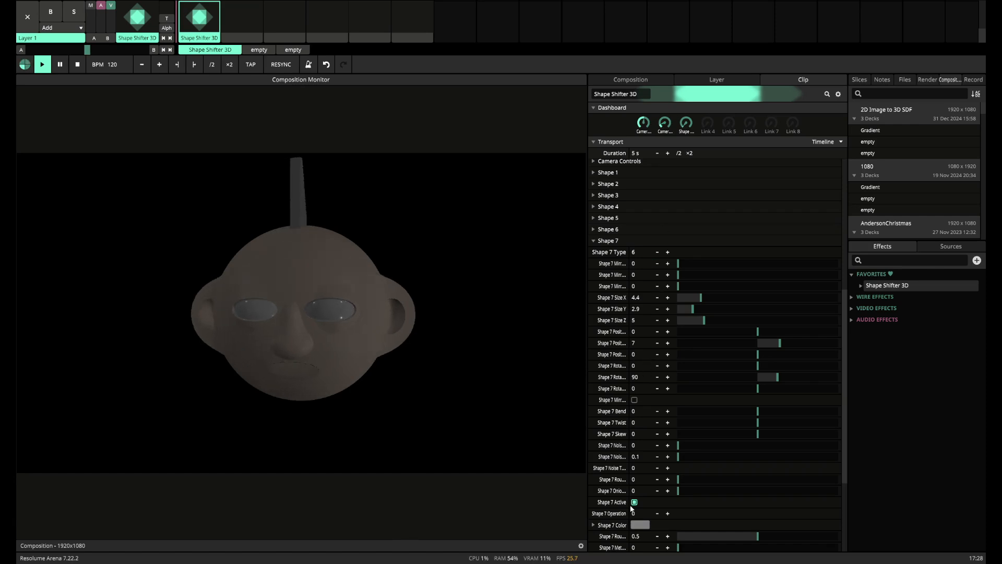
Color Shape 7 bright green and lower its Y size to 2.3
{"action": "left_click", "coordinate": [638, 525]}
{"action": "left_click", "coordinate": [701, 544]}
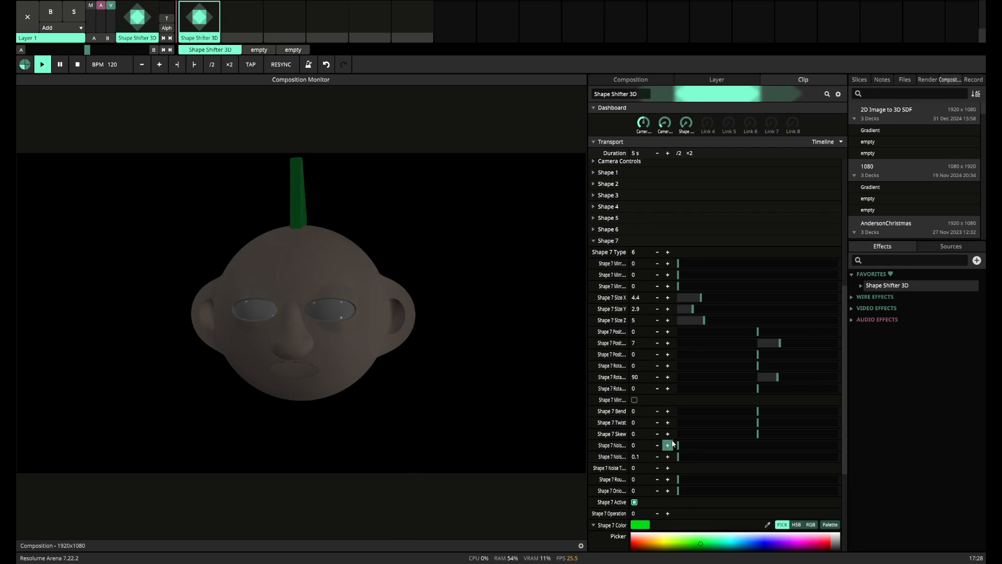
{"action": "left_click", "coordinate": [657, 309]}
{"action": "left_click", "coordinate": [658, 312]}
{"action": "mouse_move", "coordinate": [665, 125]}
{"action": "left_mouse_down"}
{"action": "mouse_move", "coordinate": [664, 134]}
{"action": "mouse_move", "coordinate": [666, 112]}
{"action": "mouse_move", "coordinate": [667, 141]}
{"action": "mouse_move", "coordinate": [667, 121]}
{"action": "left_mouse_up"}
Add surface noise to Shape 7, setting the first noise value to 0.05 and the second to 4.87
{"action": "scroll", "coordinate": [638, 377], "scroll_direction": "down", "scroll_amount": 2}
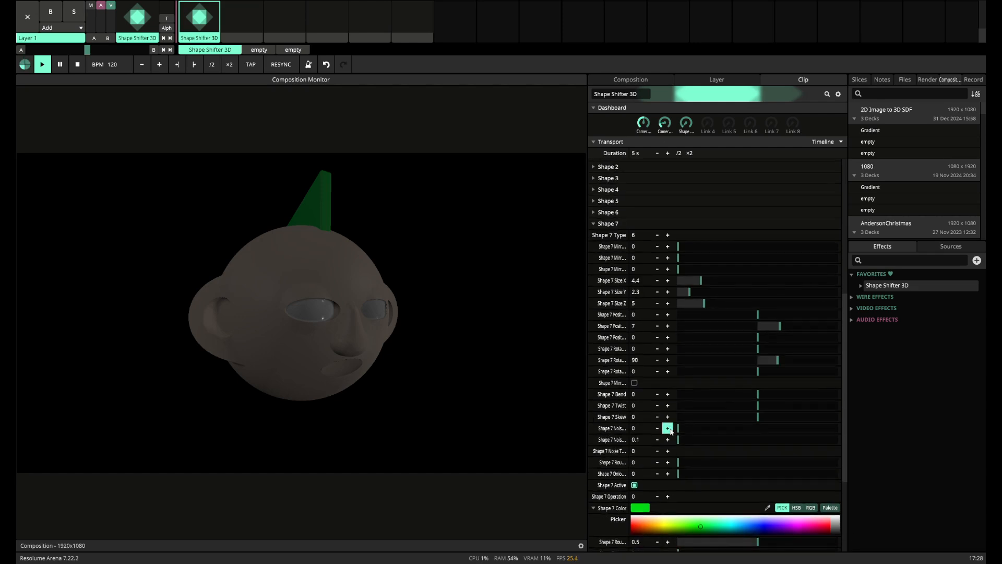
{"action": "left_click", "coordinate": [668, 429]}
{"action": "mouse_move", "coordinate": [694, 443]}
{"action": "left_mouse_down"}
{"action": "mouse_move", "coordinate": [734, 440]}
{"action": "mouse_move", "coordinate": [710, 437]}
{"action": "left_mouse_up"}
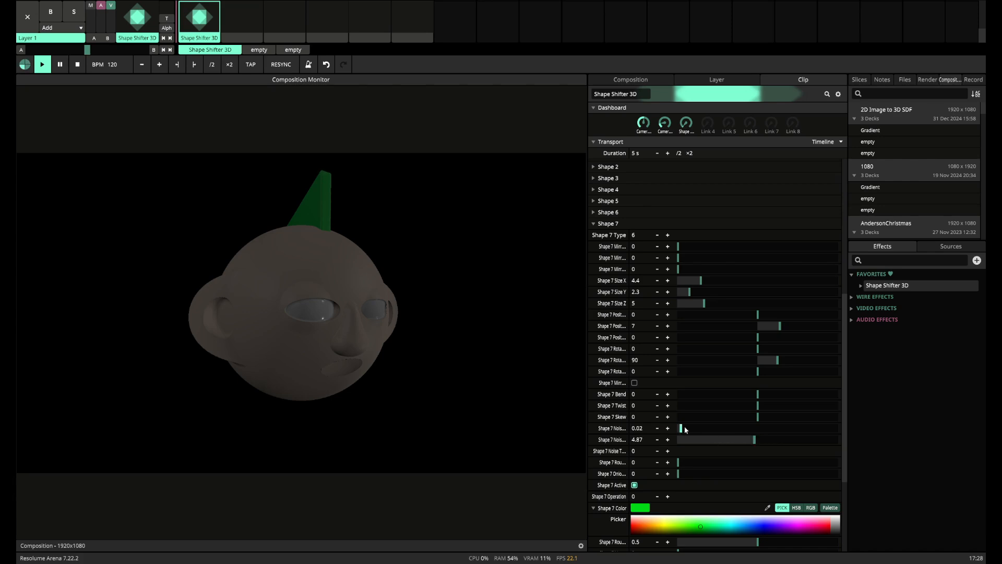
{"action": "left_click", "coordinate": [667, 428]}
{"action": "left_click", "coordinate": [667, 428]}
{"action": "left_click", "coordinate": [668, 429]}
Increase Shape 7's X size to 5.29 and set its bend to -0.1 to curve the green mohawk
{"action": "left_click", "coordinate": [668, 280]}
{"action": "left_click", "coordinate": [668, 281]}
{"action": "left_click", "coordinate": [668, 281]}
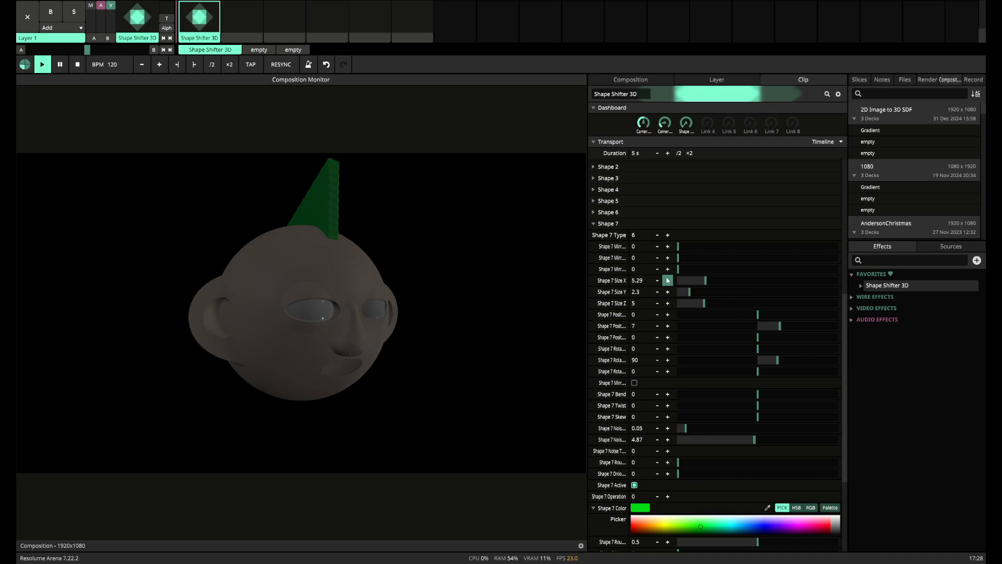
{"action": "left_click", "coordinate": [658, 395]}
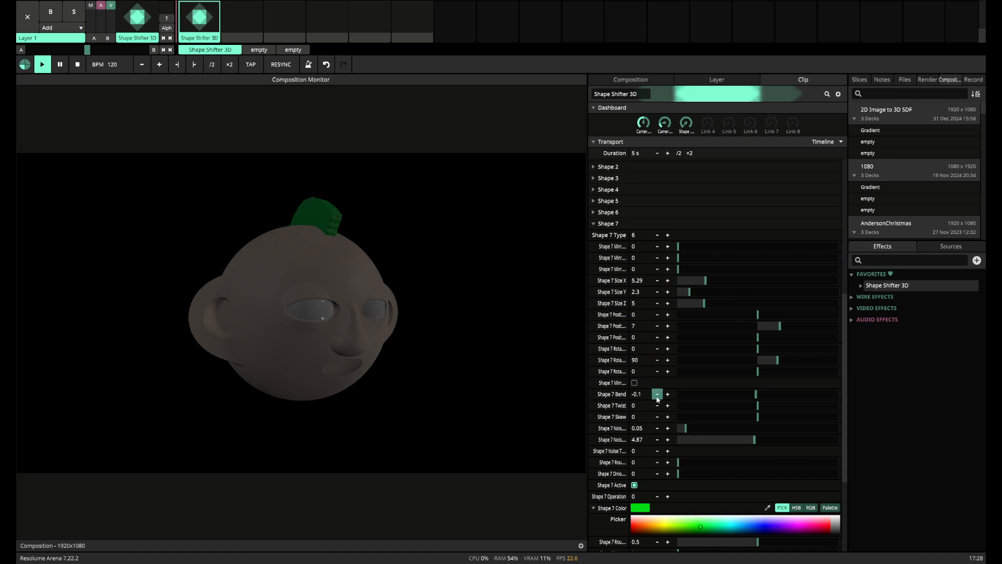
{"action": "left_click", "coordinate": [668, 395]}
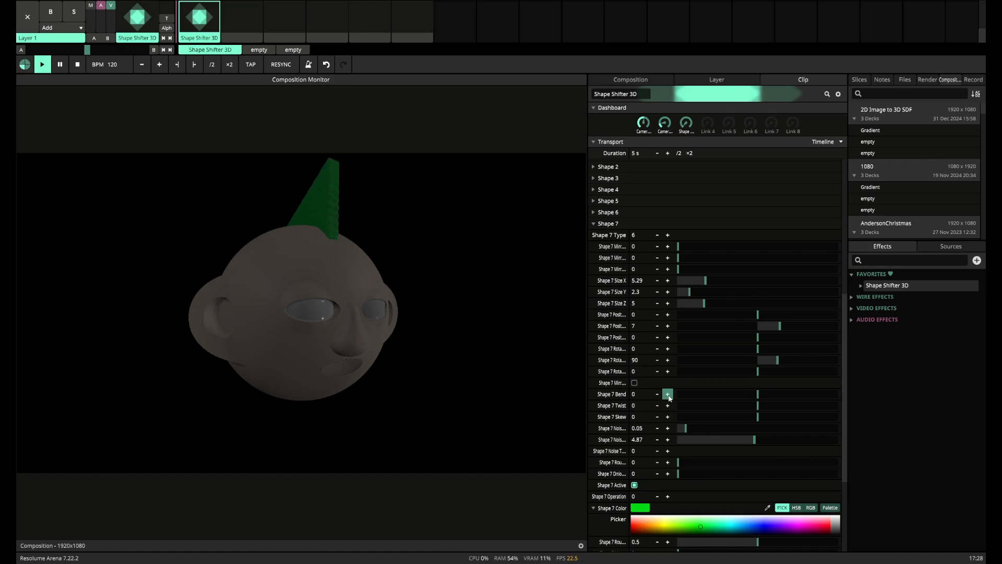
{"action": "left_click", "coordinate": [668, 394]}
{"action": "left_click", "coordinate": [658, 395]}
{"action": "left_click", "coordinate": [658, 396]}
Lengthen the mohawk by raising Shape 7's X size beyond 5.59, and fine-tune its Y size
{"action": "left_click", "coordinate": [668, 280]}
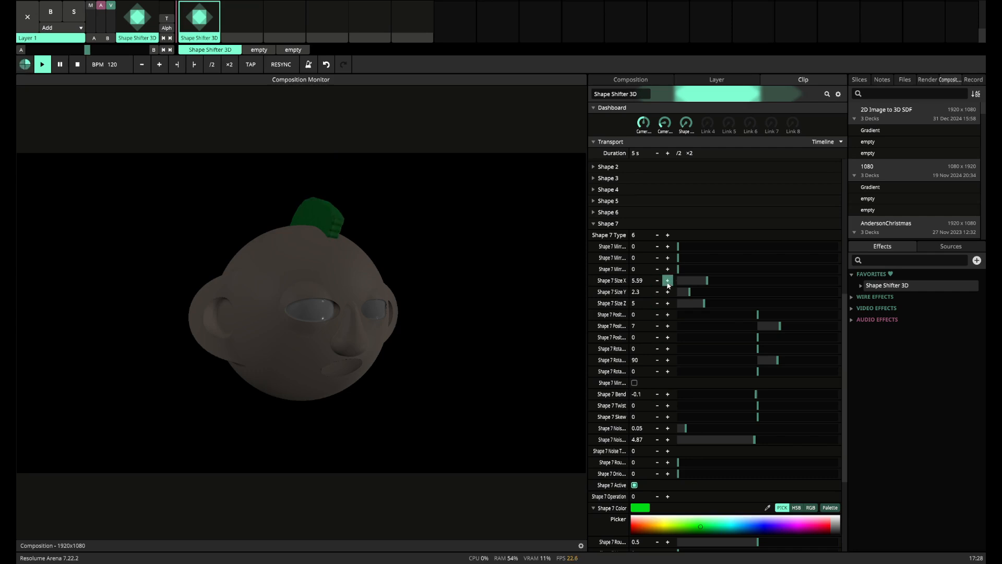
{"action": "left_click_drag", "start_coordinate": [667, 172], "coordinate": [676, 128]}
{"action": "left_click", "coordinate": [668, 292]}
{"action": "left_click", "coordinate": [658, 292]}
{"action": "left_click", "coordinate": [668, 281]}
{"action": "left_click", "coordinate": [610, 224]}
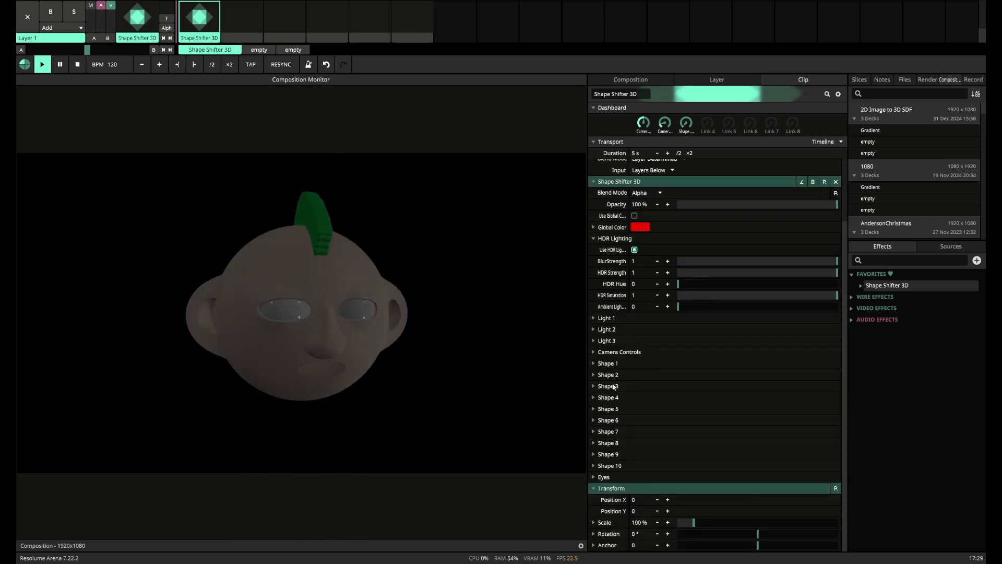
Animate the mouth's height by switching Shape 5's Y size to timeline control
{"action": "left_click", "coordinate": [602, 408]}
{"action": "scroll", "coordinate": [600, 410], "scroll_direction": "down", "scroll_amount": 8}
{"action": "scroll", "coordinate": [600, 410], "scroll_direction": "up", "scroll_amount": 1}
{"action": "scroll", "coordinate": [634, 370], "scroll_direction": "up", "scroll_amount": 4}
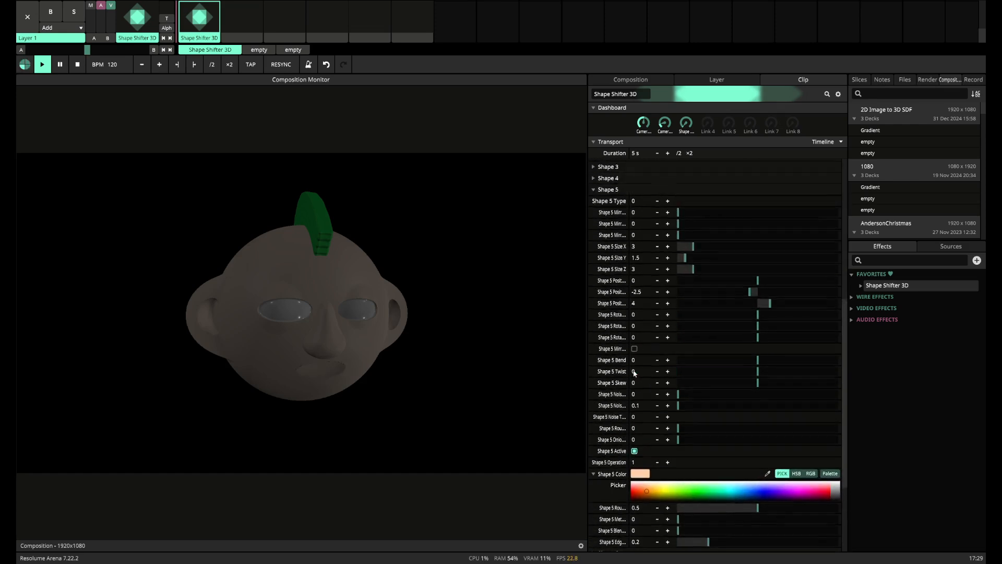
{"action": "left_click", "coordinate": [594, 284]}
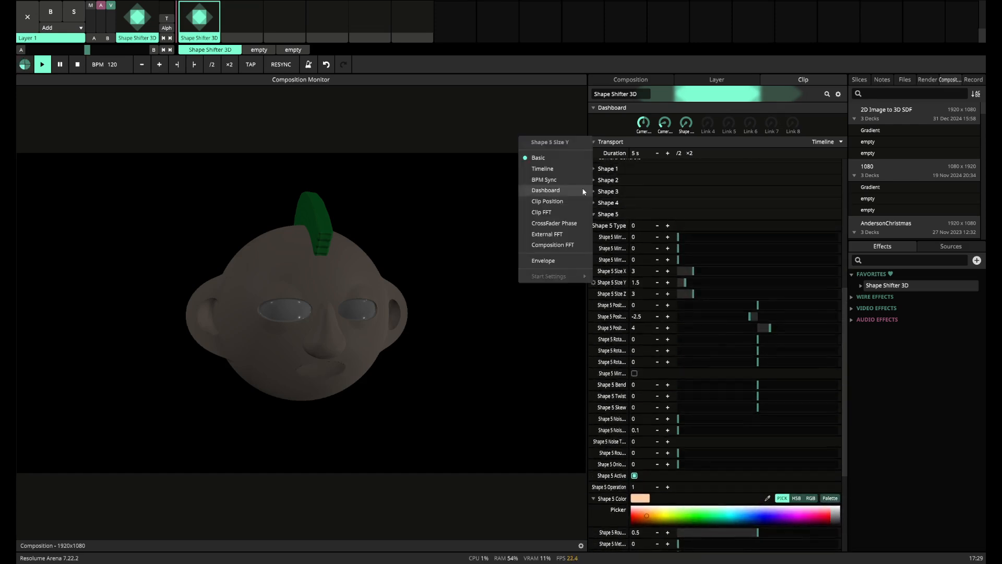
{"action": "left_click", "coordinate": [573, 170]}
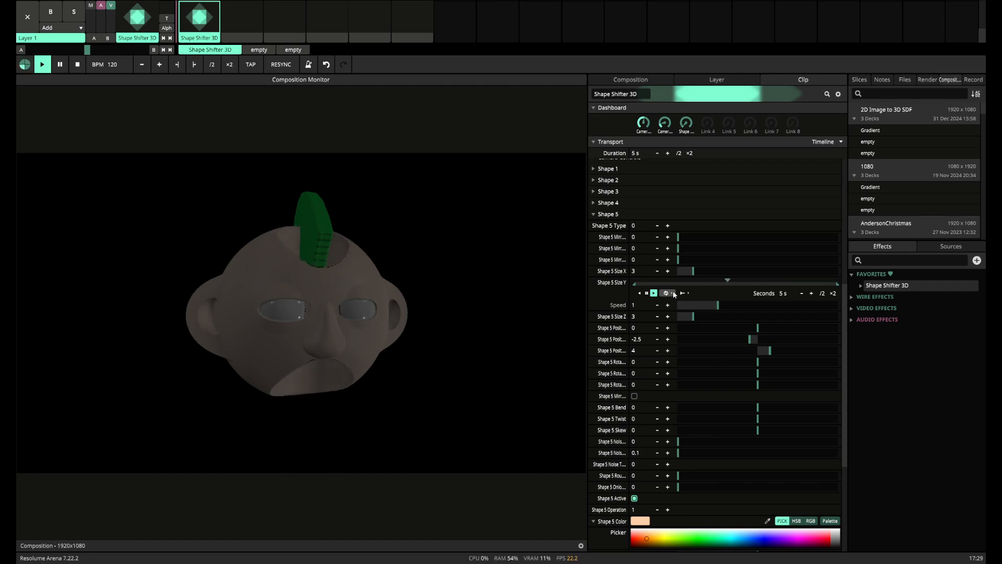
Limit Shape 5's Y size animation to a maximum of about 4.22, playing back and forth over 2 seconds
{"action": "left_click_drag", "start_coordinate": [838, 287], "coordinate": [665, 283]}
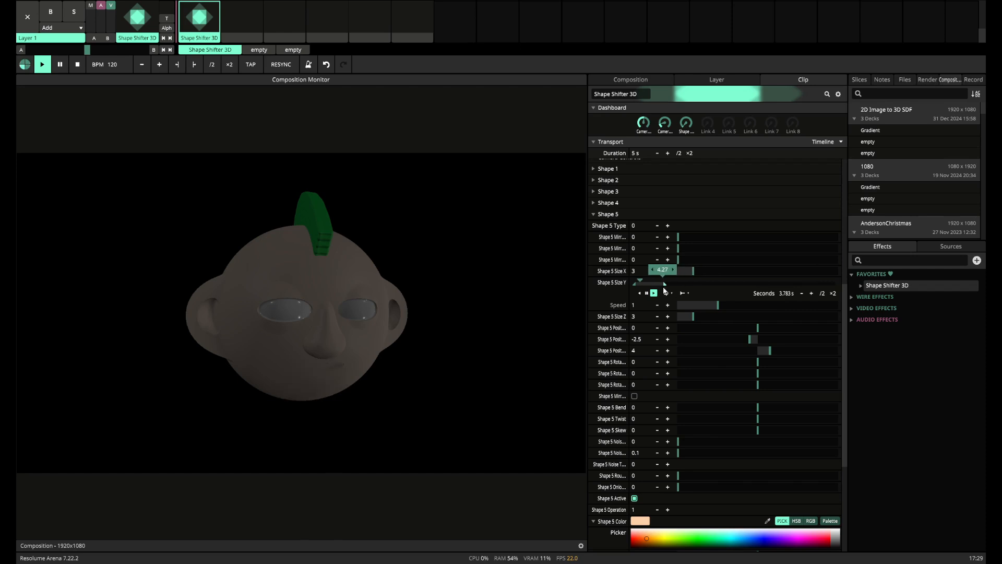
{"action": "double_click", "coordinate": [785, 294]}
{"action": "type", "text": "2"}
{"action": "key", "text": "Return"}
Add a Sine In/Out envelope to Shape 5's Y size animation and lower its upper limit to 2.72
{"action": "left_click", "coordinate": [593, 283]}
{"action": "left_click", "coordinate": [619, 316]}
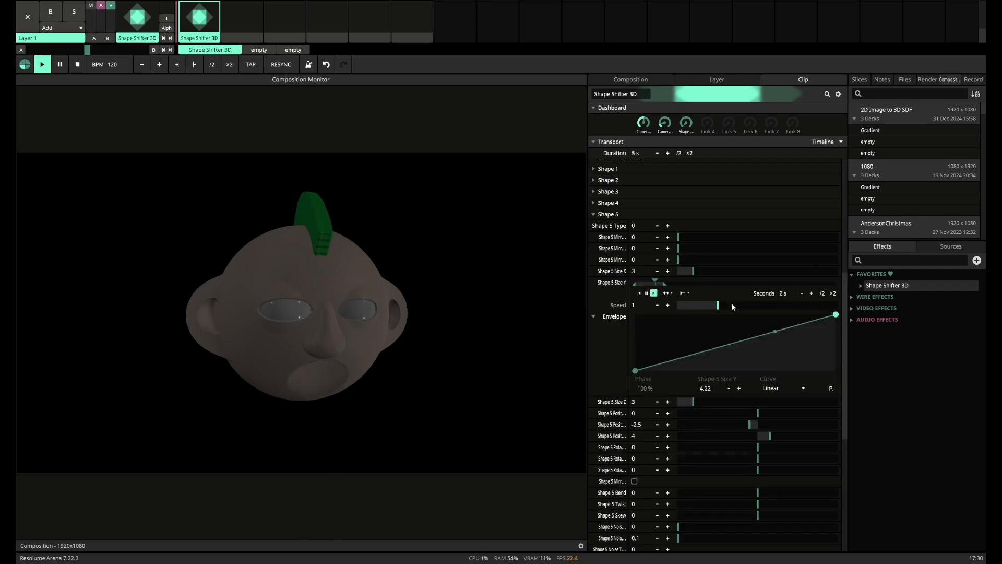
{"action": "left_click", "coordinate": [784, 388]}
{"action": "left_click", "coordinate": [788, 271]}
{"action": "left_click_drag", "start_coordinate": [635, 284], "coordinate": [654, 284]}
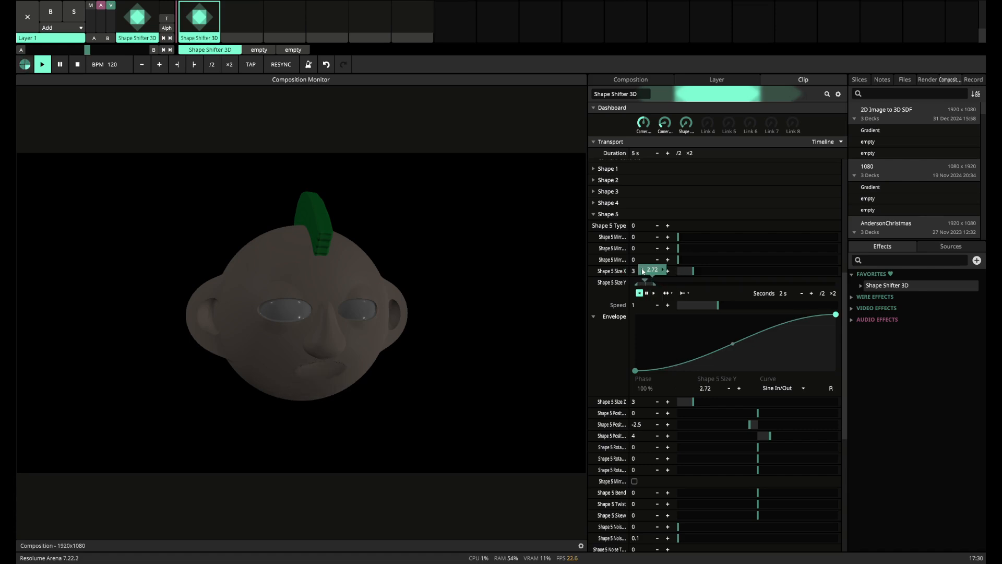
Animate Shape 5's X size on a back-and-forth 2-second timeline with an upper limit of 3.54, and resync playback
{"action": "left_click", "coordinate": [593, 271]}
{"action": "left_click", "coordinate": [539, 161]}
{"action": "left_click_drag", "start_coordinate": [837, 273], "coordinate": [638, 273]}
{"action": "left_click", "coordinate": [668, 282]}
{"action": "left_click", "coordinate": [683, 304]}
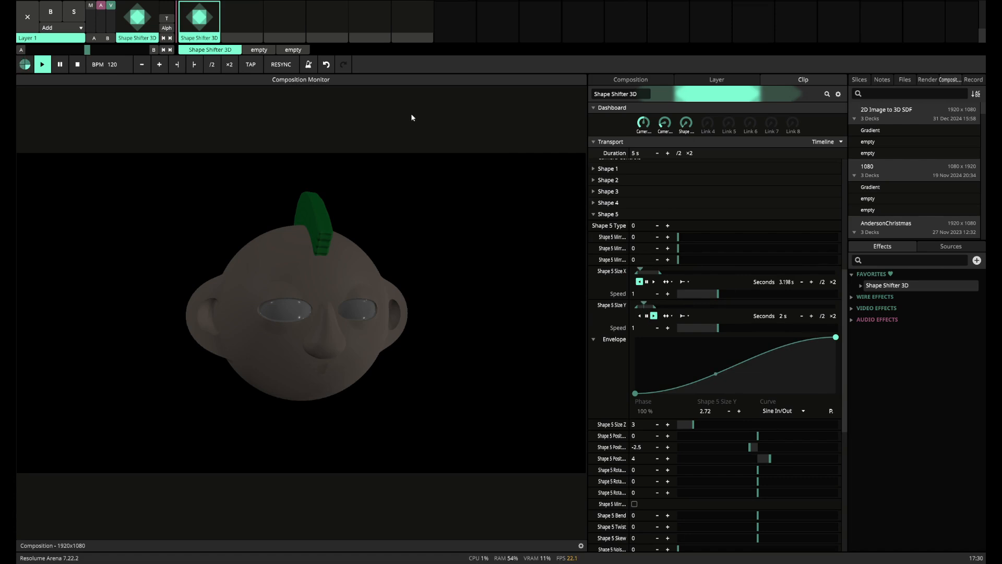
{"action": "double_click", "coordinate": [785, 282]}
{"action": "type", "text": "2"}
{"action": "key", "text": "Return"}
{"action": "left_click", "coordinate": [282, 64]}
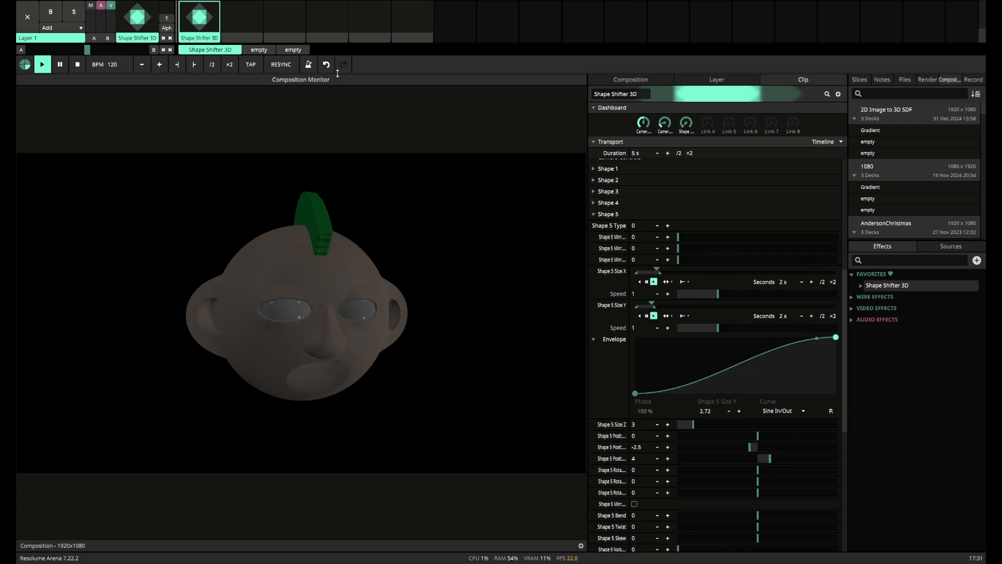
Add a Sine In/Out envelope to Shape 5's X size animation
{"action": "left_click", "coordinate": [594, 271]}
{"action": "left_click", "coordinate": [543, 145]}
{"action": "left_click", "coordinate": [767, 376]}
{"action": "left_click", "coordinate": [699, 265]}
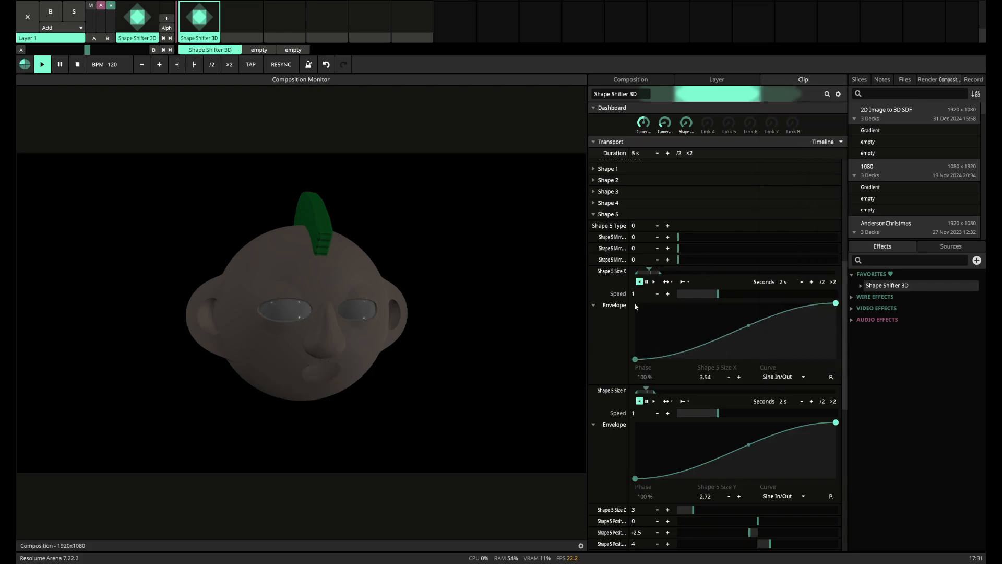
Slow Shape 5's X and Y size animations to 4 seconds each, and set the X size's lower limit to 0.7
{"action": "double_click", "coordinate": [783, 282]}
{"action": "type", "text": "4"}
{"action": "key", "text": "Return"}
{"action": "double_click", "coordinate": [784, 401]}
{"action": "type", "text": "4"}
{"action": "key", "text": "Return"}
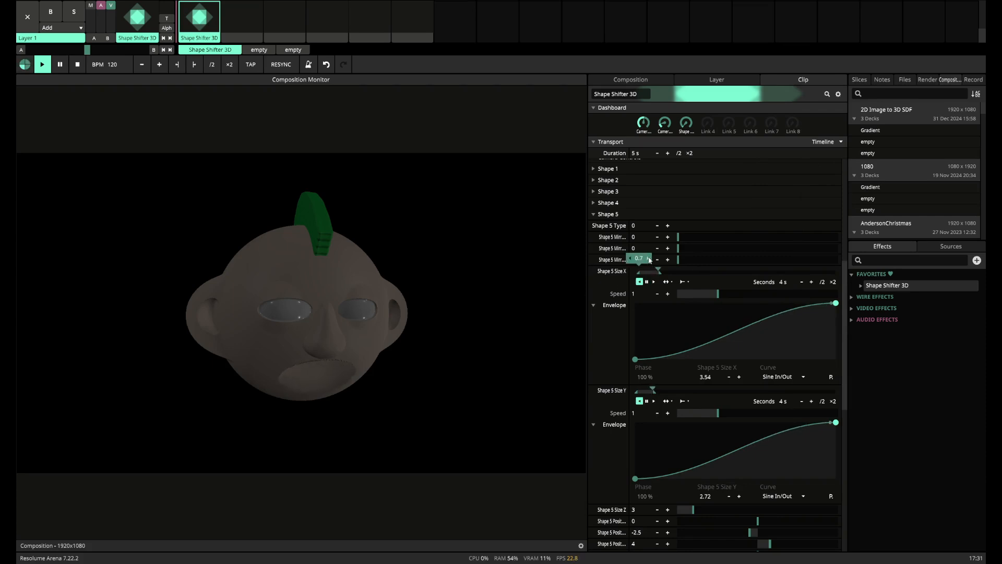
{"action": "left_click", "coordinate": [645, 378]}
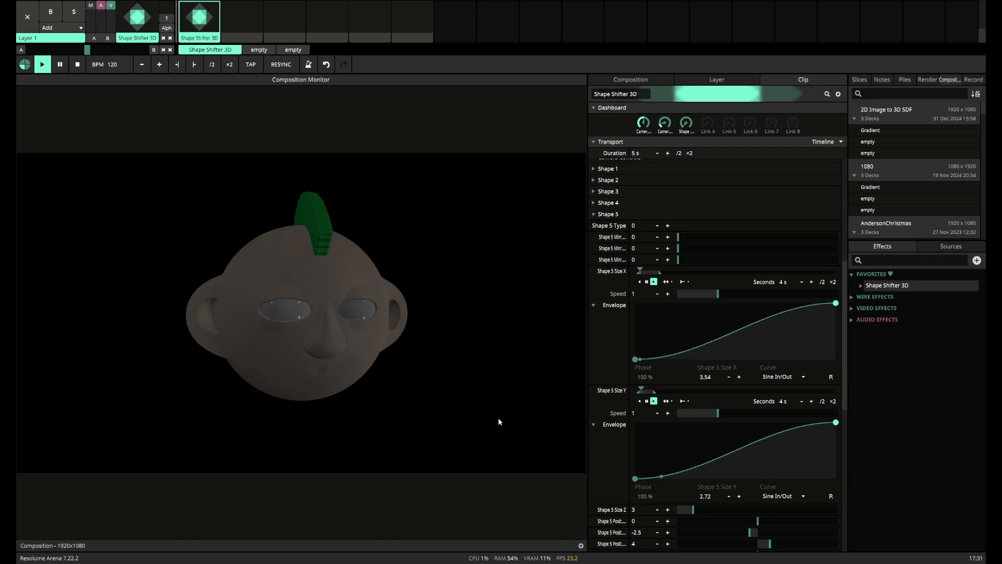
{"action": "left_click", "coordinate": [652, 378]}
{"action": "left_click", "coordinate": [652, 379]}
{"action": "mouse_move", "coordinate": [644, 270]}
Enable the procedural eyes and assign them to shape 2
{"action": "scroll", "coordinate": [631, 406], "scroll_direction": "down", "scroll_amount": 10}
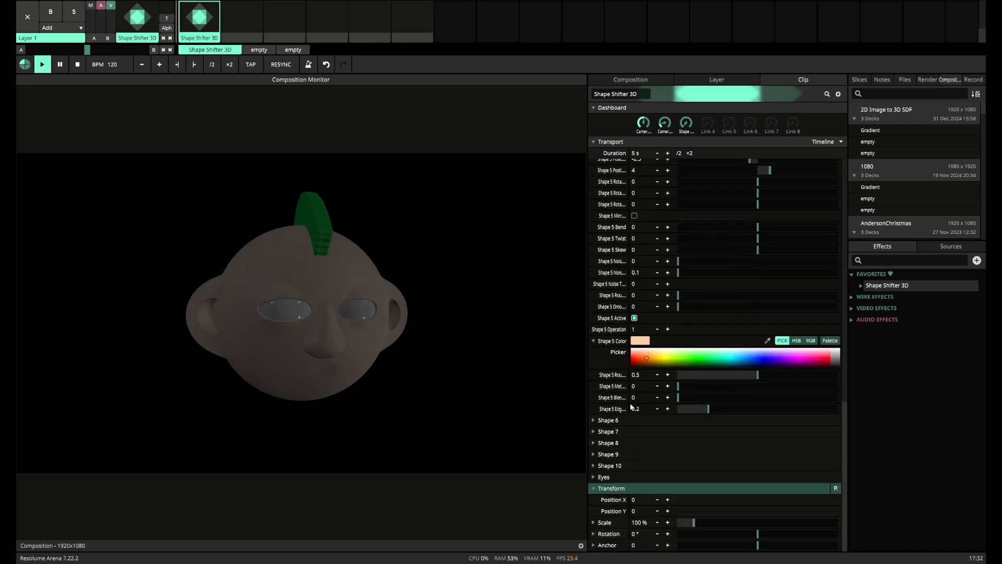
{"action": "left_click", "coordinate": [594, 477]}
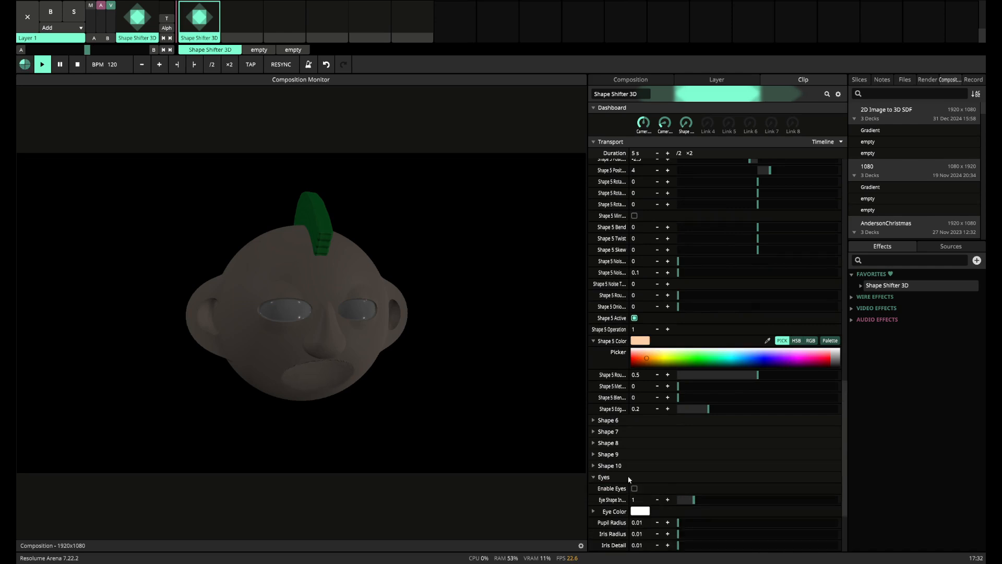
{"action": "scroll", "coordinate": [630, 480], "scroll_direction": "down", "scroll_amount": 3}
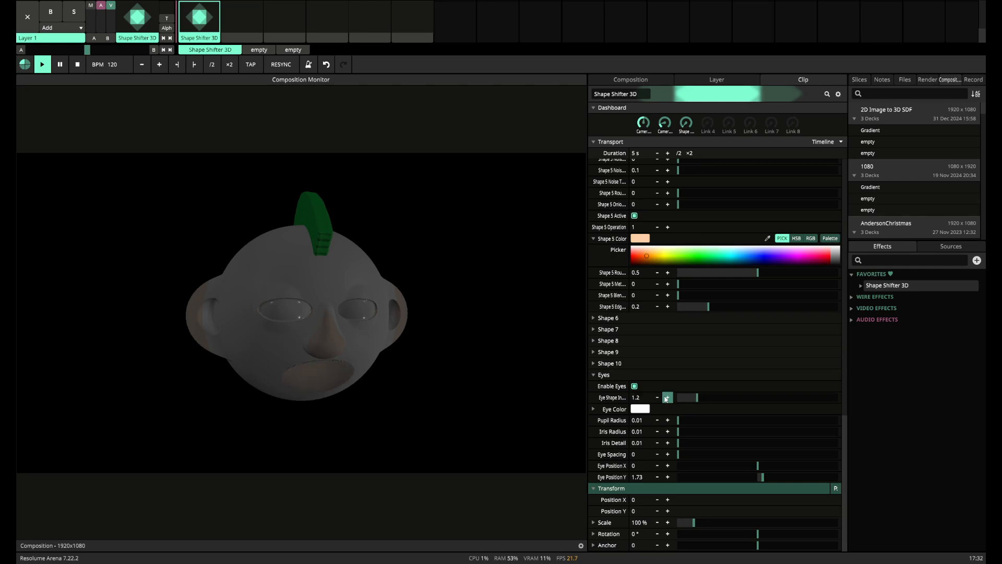
{"action": "left_click", "coordinate": [666, 399]}
{"action": "double_click", "coordinate": [636, 397]}
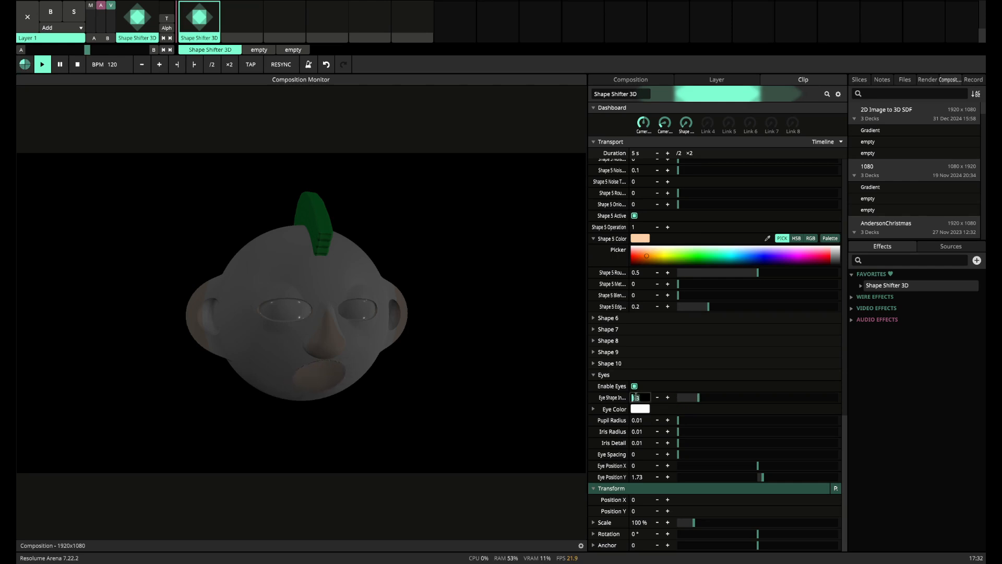
{"action": "type", "text": "2"}
{"action": "key", "text": "Return"}
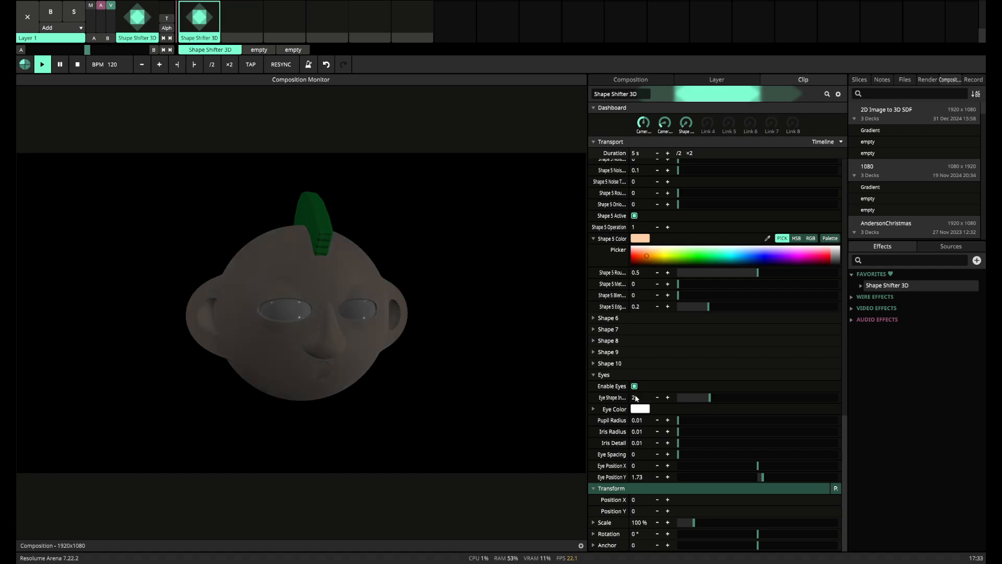
Try the procedural eyes on shape 3, and assign them to shape 4
{"action": "double_click", "coordinate": [636, 396]}
{"action": "type", "text": "3"}
{"action": "key", "text": "Return"}
{"action": "double_click", "coordinate": [636, 398]}
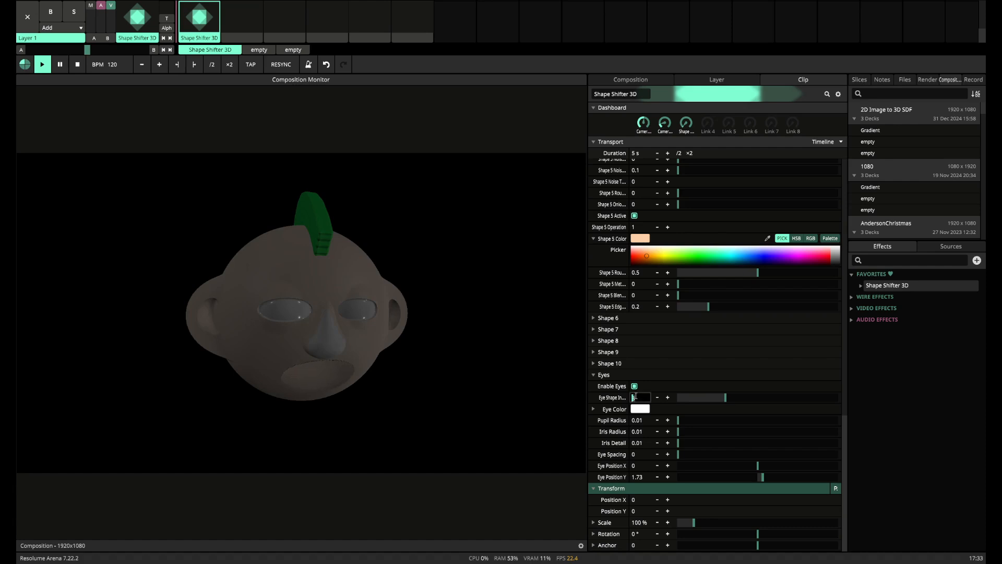
{"action": "type", "text": "4"}
{"action": "key", "text": "Return"}
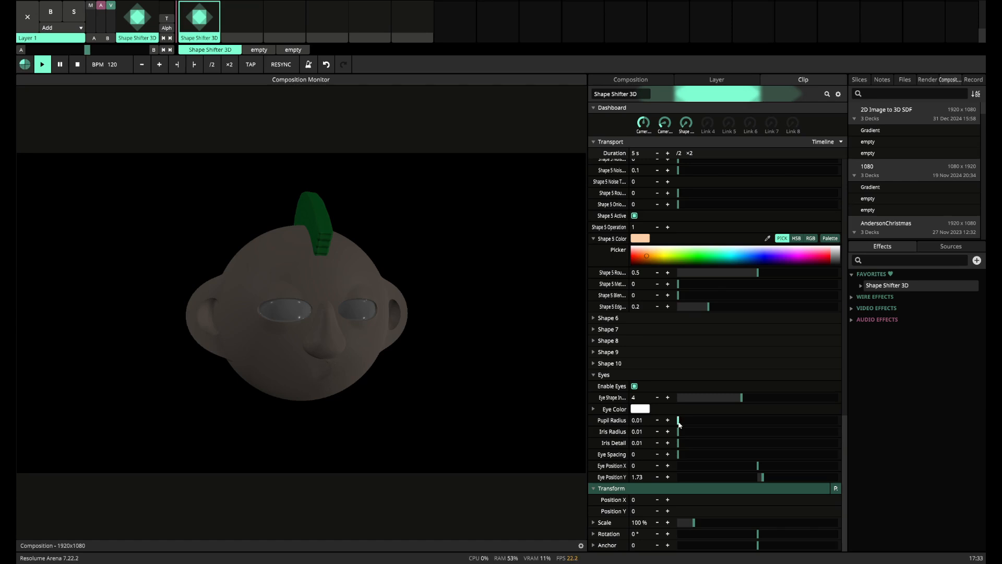
Set the pupil radius to about 2.18 and the iris radius to 5, and choose red as the eye color
{"action": "left_click_drag", "start_coordinate": [679, 423], "coordinate": [859, 427]}
{"action": "left_click", "coordinate": [640, 412]}
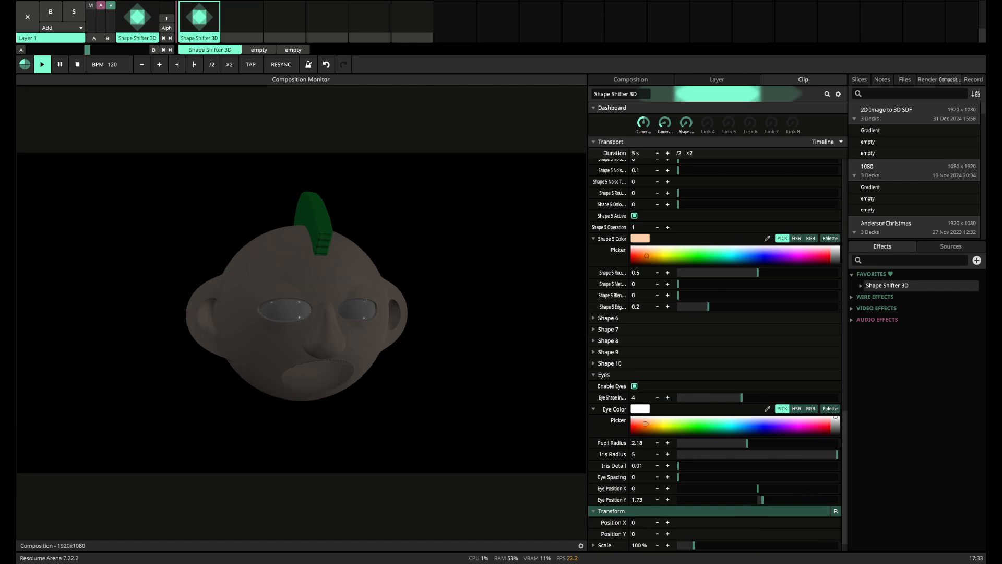
{"action": "left_click_drag", "start_coordinate": [633, 425], "coordinate": [630, 427]}
Lower the eyes' Y position to about -0.06 and set the eye spacing to 0.4
{"action": "mouse_move", "coordinate": [758, 488]}
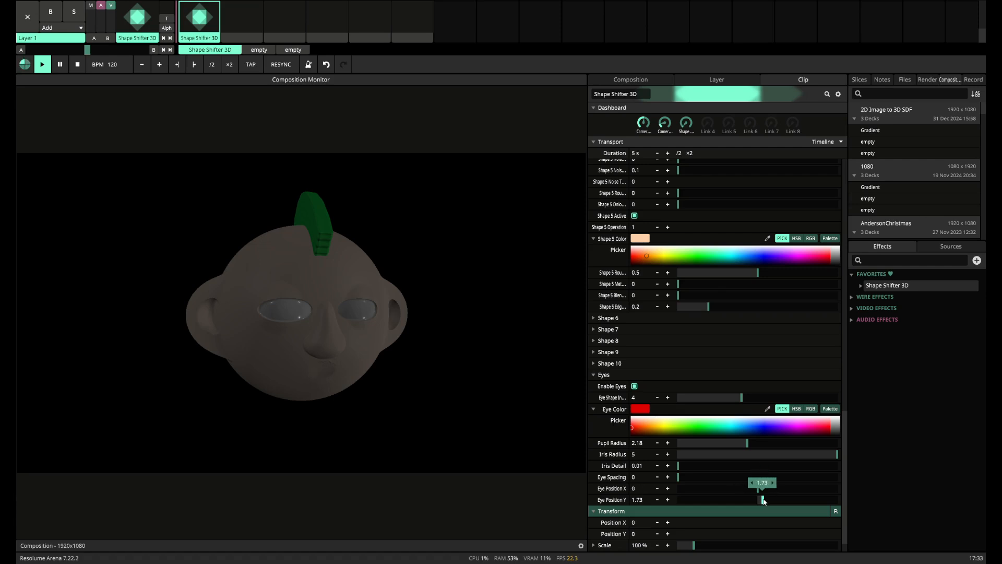
{"action": "left_click_drag", "start_coordinate": [762, 500], "coordinate": [759, 500]}
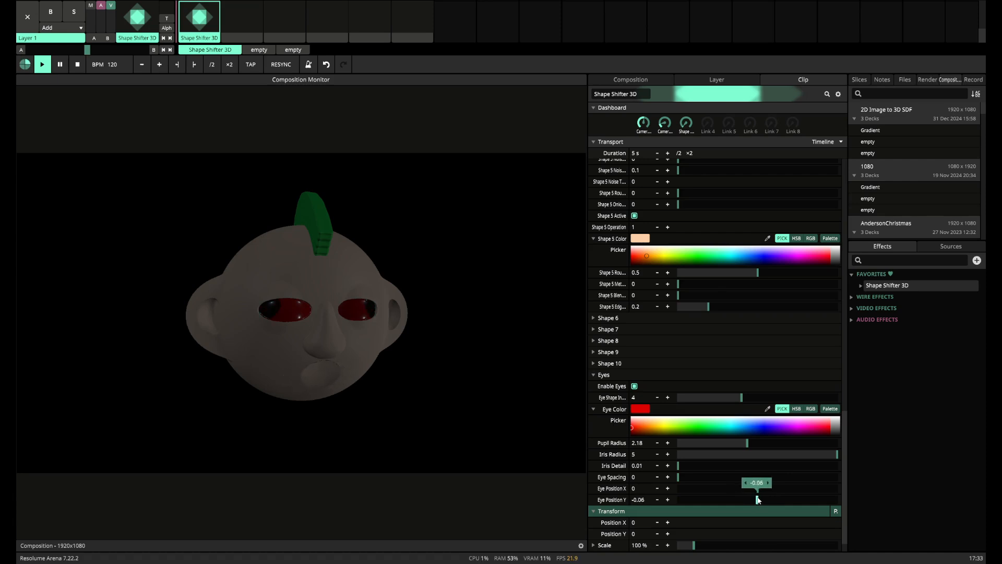
{"action": "left_click", "coordinate": [668, 478]}
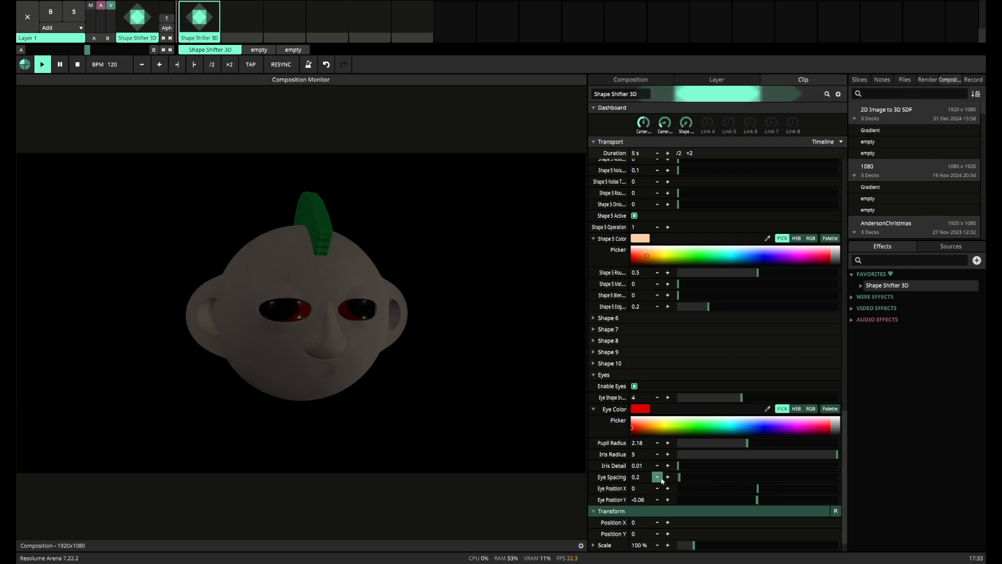
{"action": "left_click", "coordinate": [658, 477]}
{"action": "left_click", "coordinate": [667, 477]}
{"action": "left_click", "coordinate": [668, 478]}
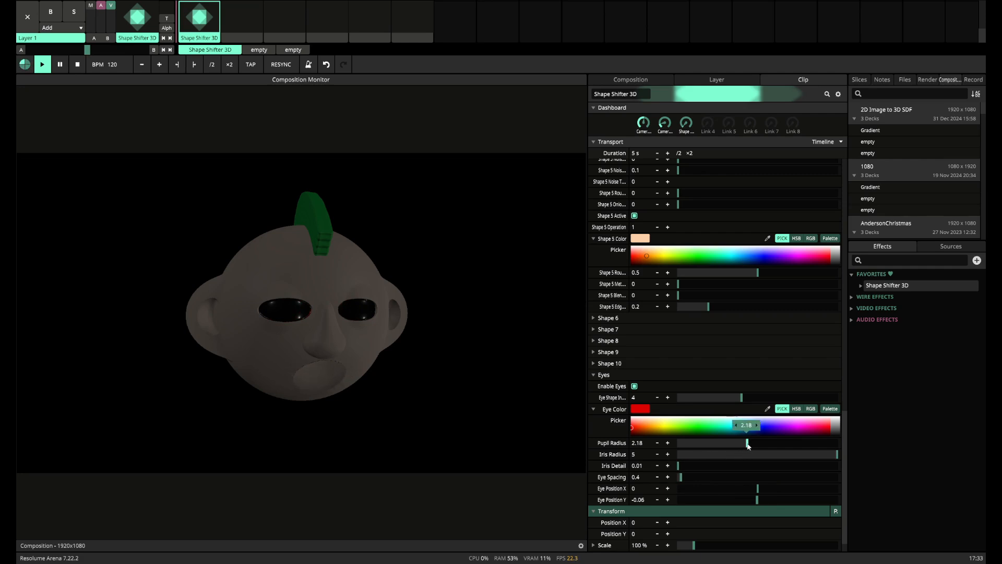
Shrink the pupil radius to about 0.51 and set the eyes' Y position to 0
{"action": "left_click_drag", "start_coordinate": [747, 442], "coordinate": [695, 446]}
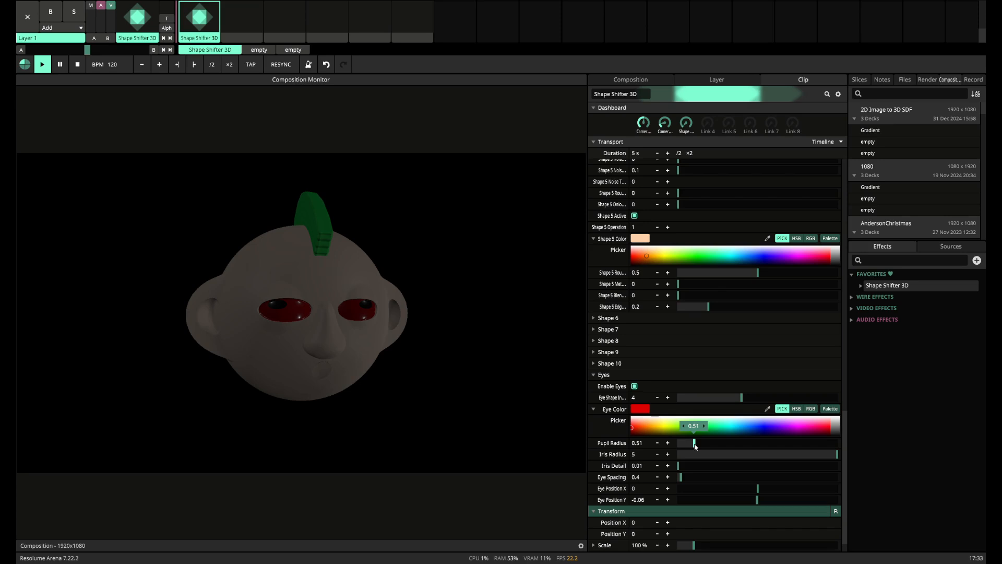
{"action": "left_click", "coordinate": [668, 500]}
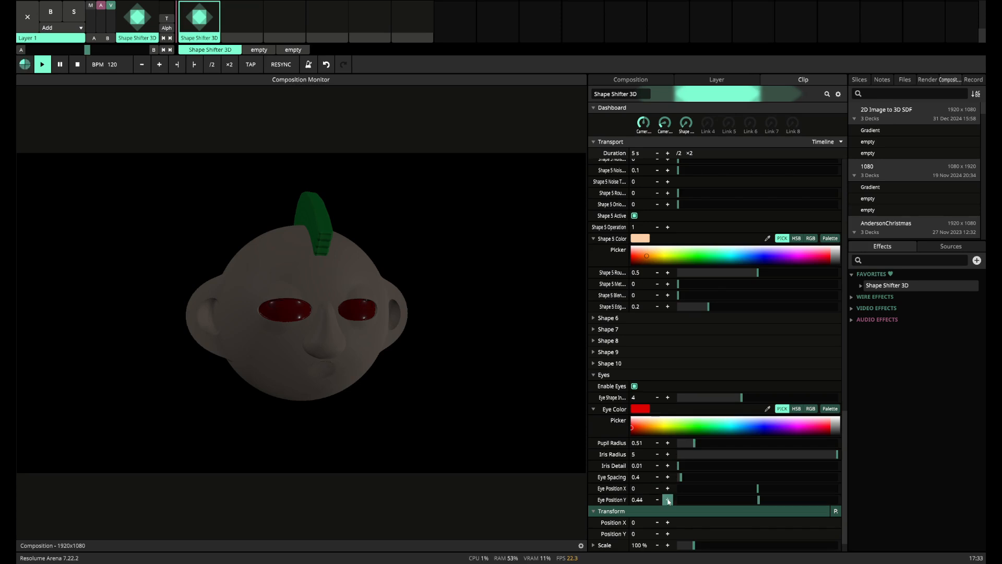
{"action": "left_click", "coordinate": [658, 501]}
{"action": "left_click", "coordinate": [658, 501]}
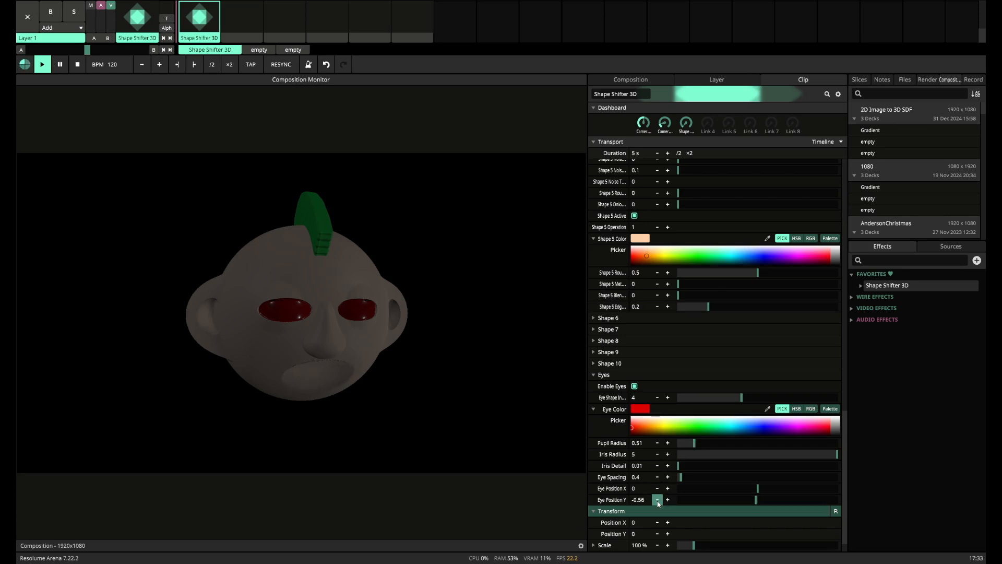
{"action": "left_click", "coordinate": [671, 501]}
{"action": "double_click", "coordinate": [637, 501]}
{"action": "type", "text": "0"}
{"action": "key", "text": "Return"}
Reduce the iris radius to about 0.34 and set the eye spacing to 0.5
{"action": "left_click_drag", "start_coordinate": [838, 454], "coordinate": [690, 460]}
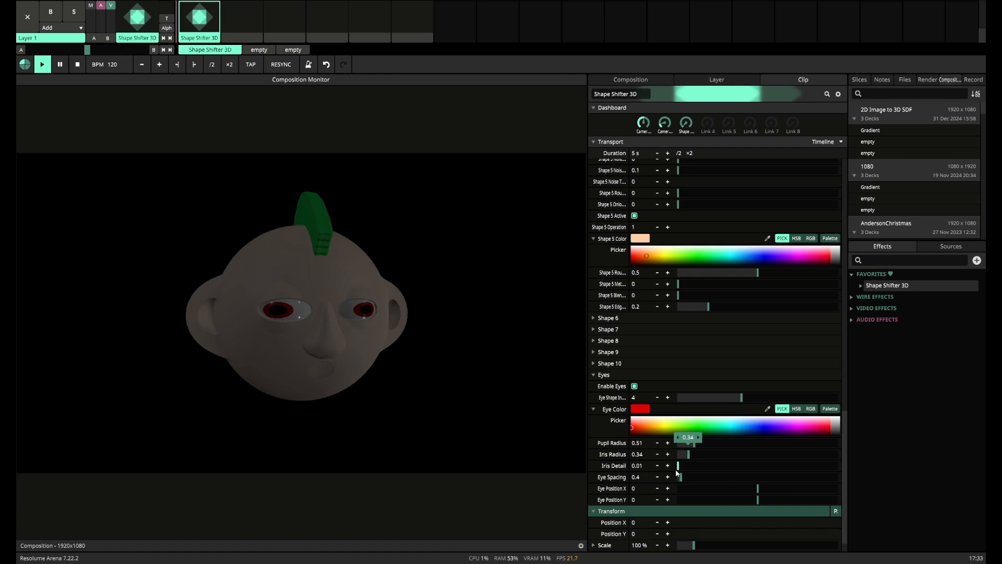
{"action": "left_click", "coordinate": [668, 477]}
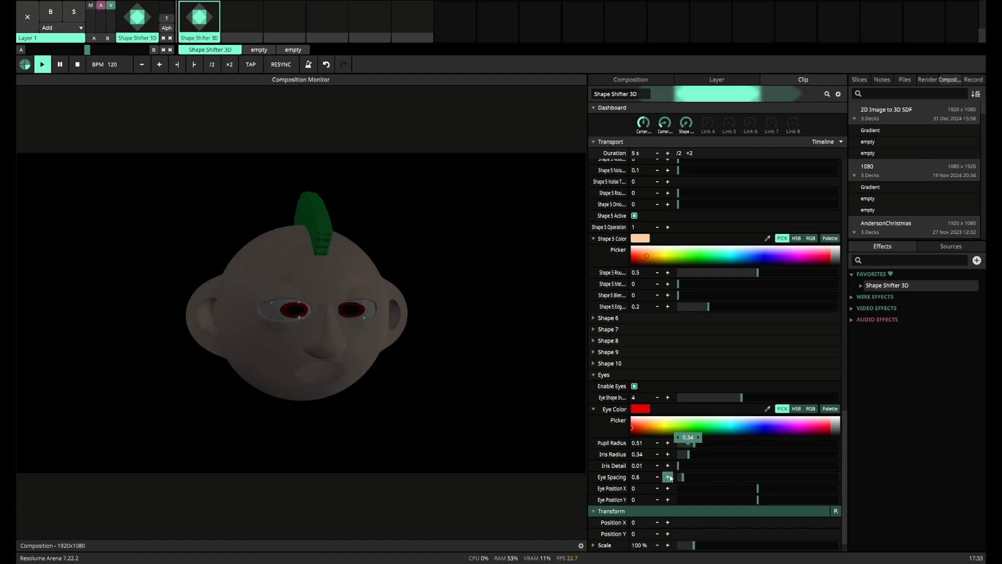
{"action": "double_click", "coordinate": [637, 477]}
{"action": "key", "text": "Return"}
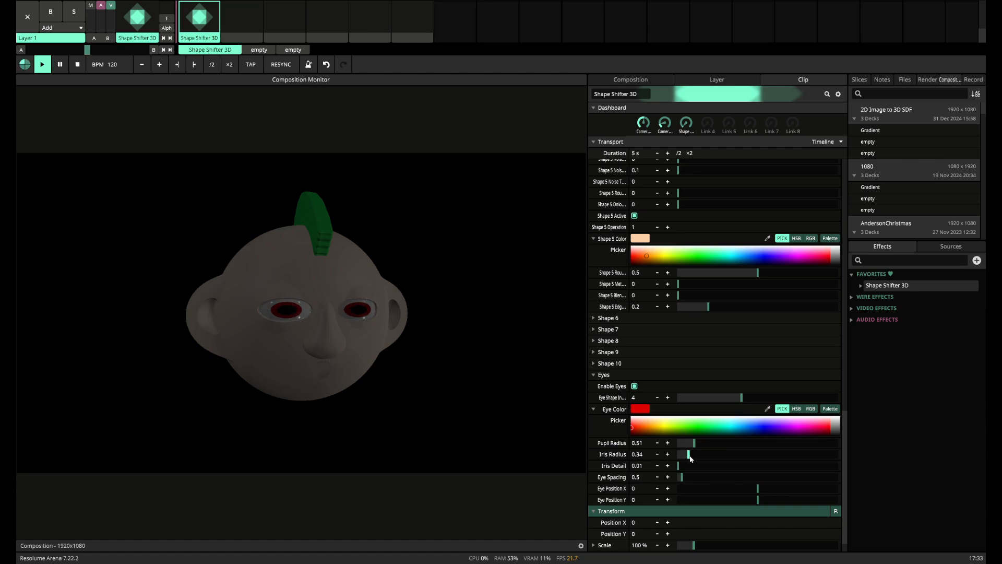
Change the eye color to light blue and raise the iris detail to about 4.86
{"action": "mouse_move", "coordinate": [690, 459]}
{"action": "left_click_drag", "start_coordinate": [754, 425], "coordinate": [737, 423]}
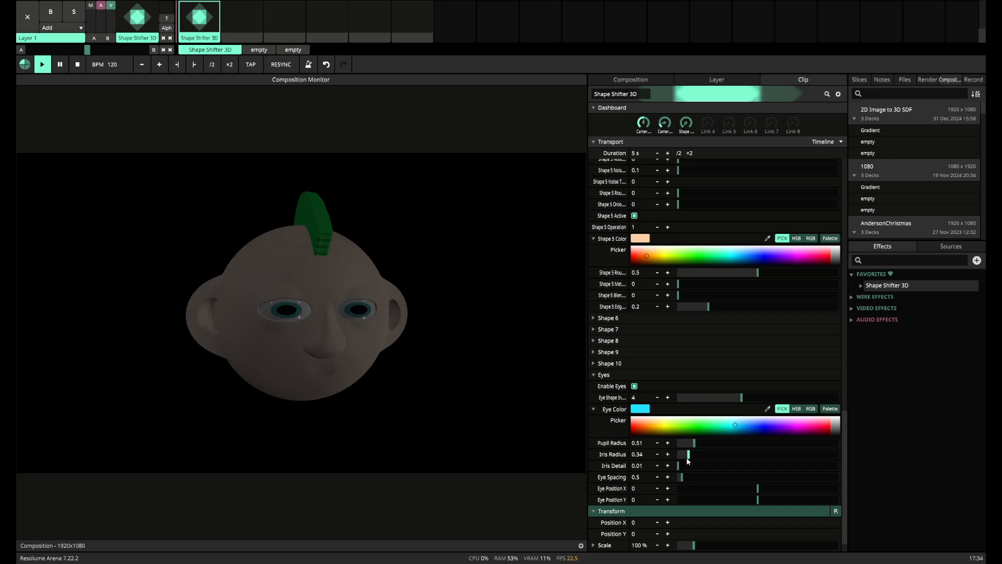
{"action": "left_click_drag", "start_coordinate": [680, 464], "coordinate": [833, 460]}
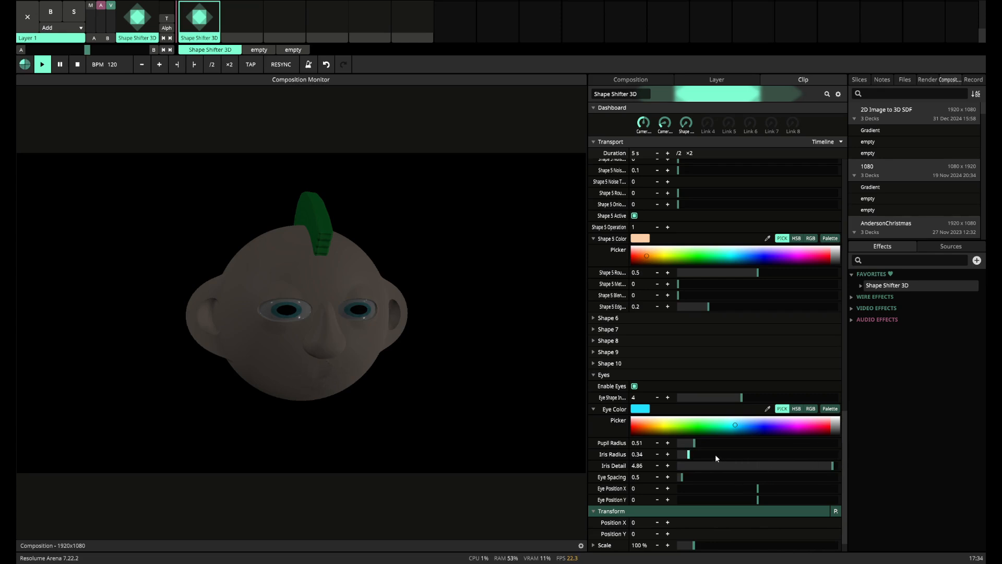